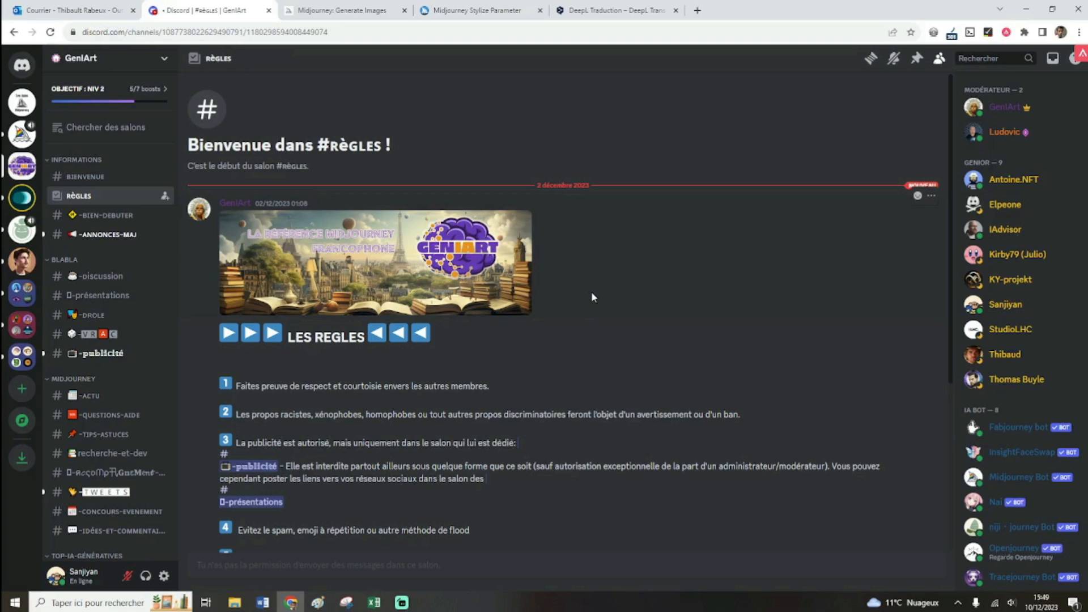
View the GeniArt banner image in the #règles channel enlarged, and close it
click(500, 280)
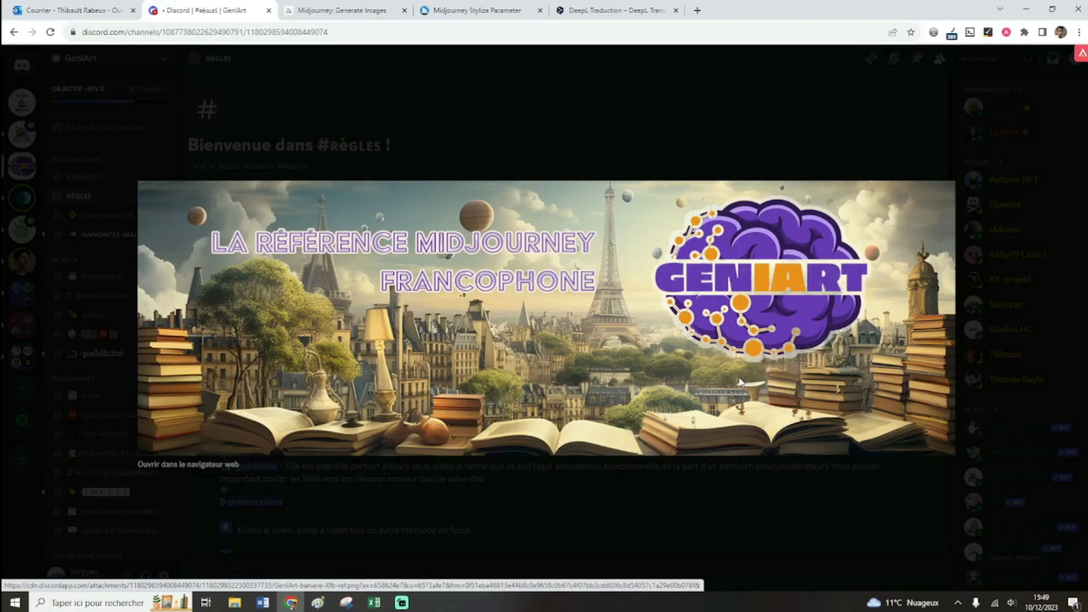
key(Escape)
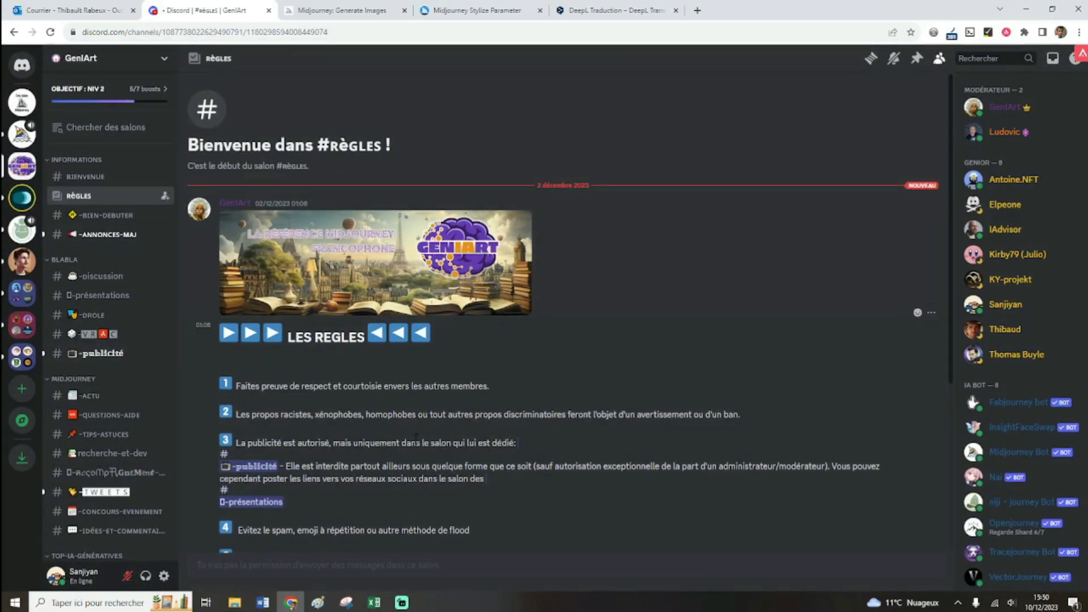
Switch to Midjourney and generate images from the prompt "a cat"
key(ctrl+Tab)
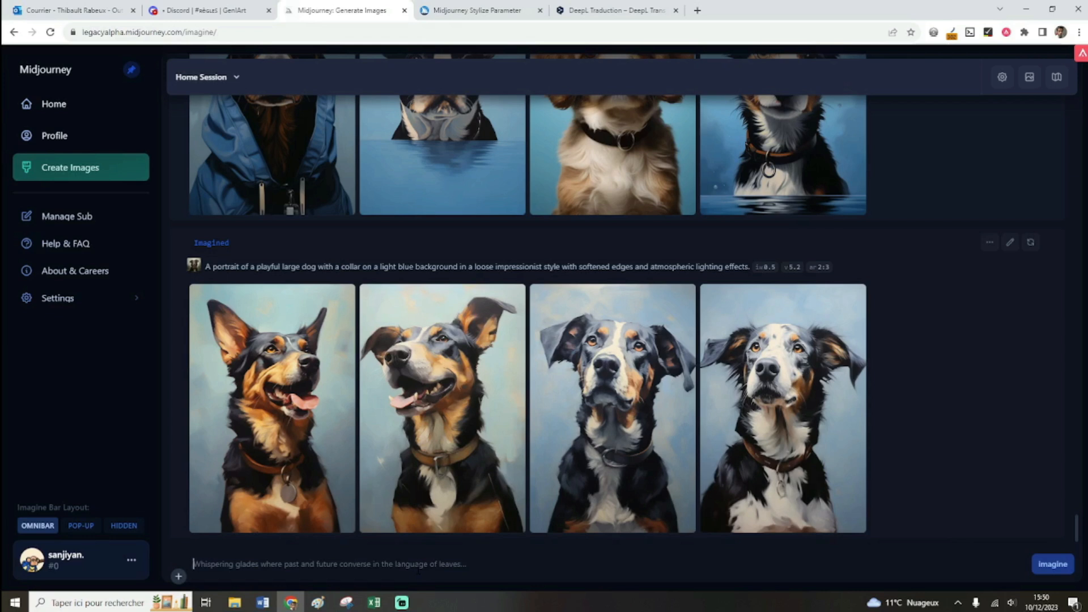
scroll(437, 348, up, 3)
scroll(397, 397, down, 3)
text(a cat)
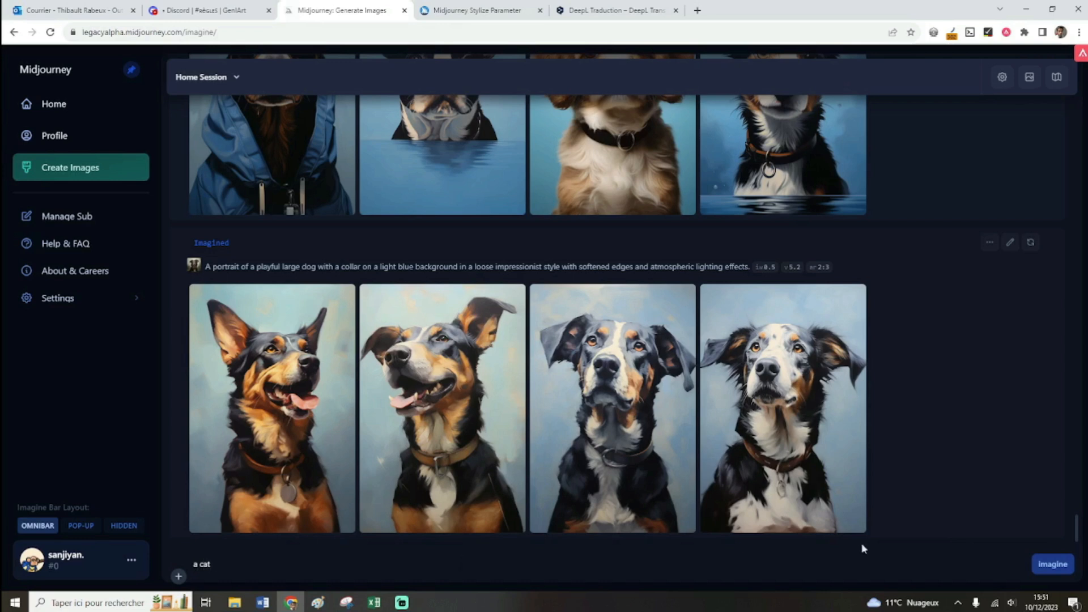
click(1044, 568)
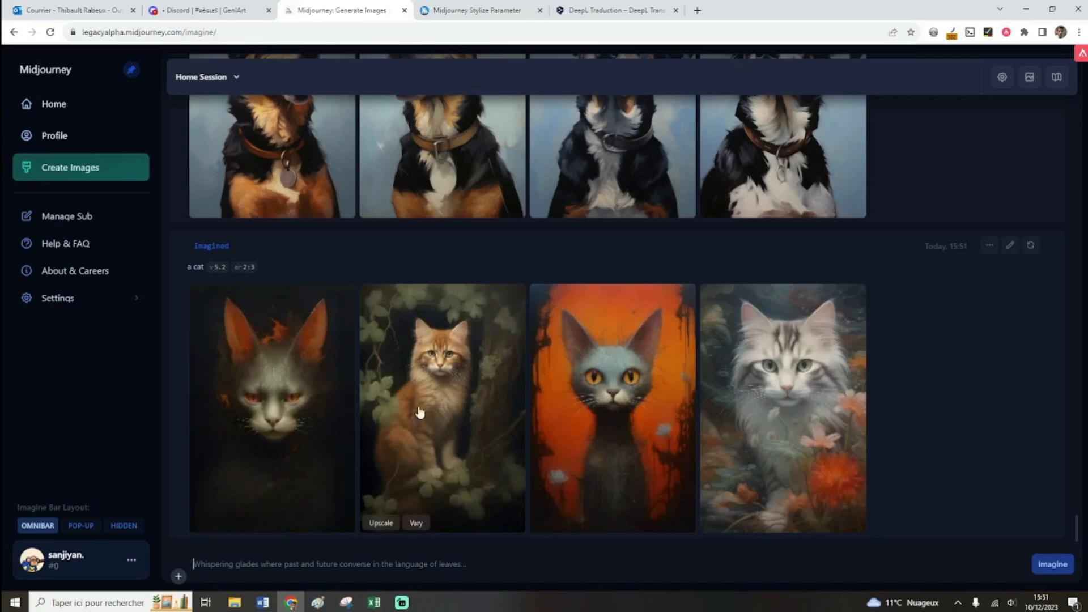
Preview the generated ginger cat surrounded by foliage, and create variations of that image
click(457, 416)
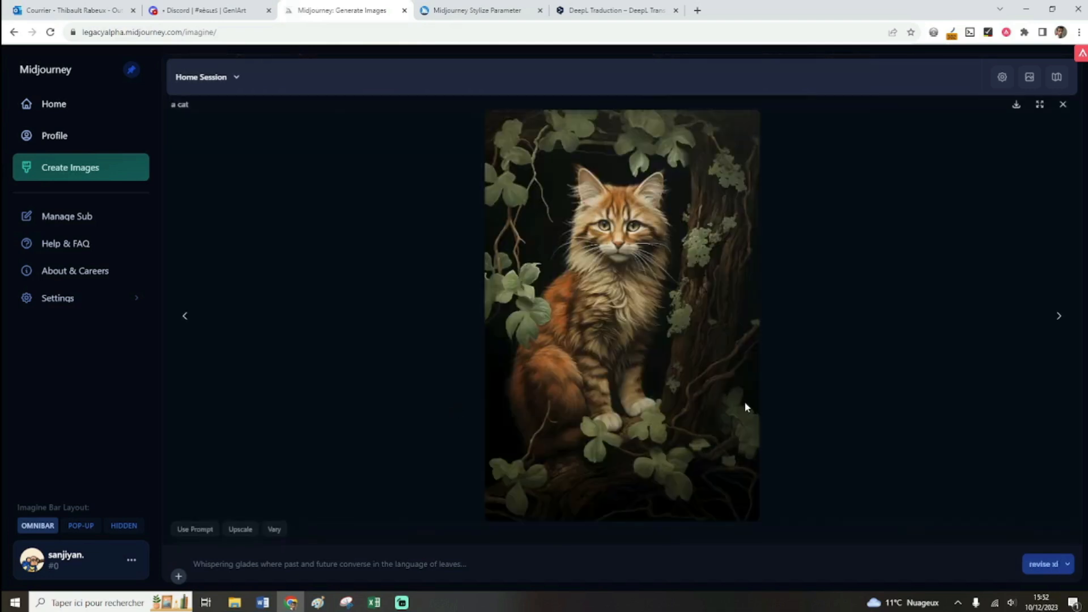
key(Escape)
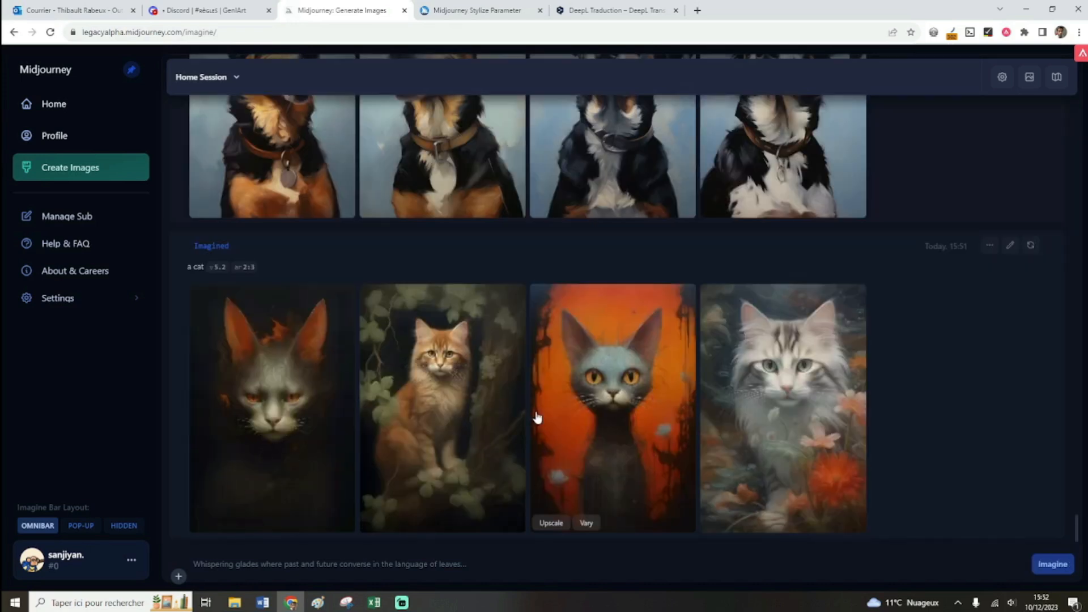
click(467, 424)
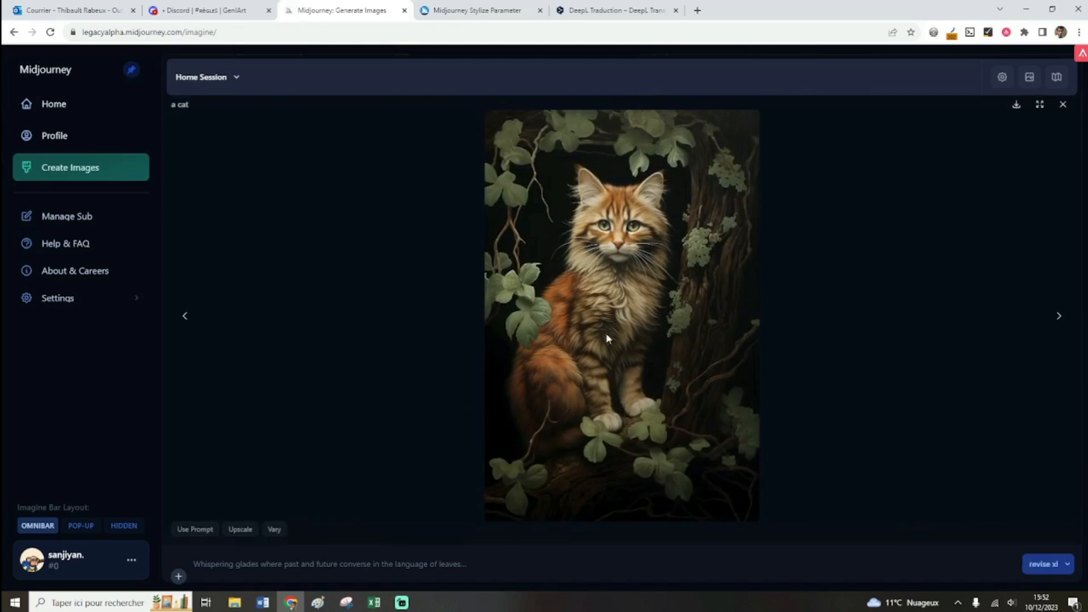
key(Escape)
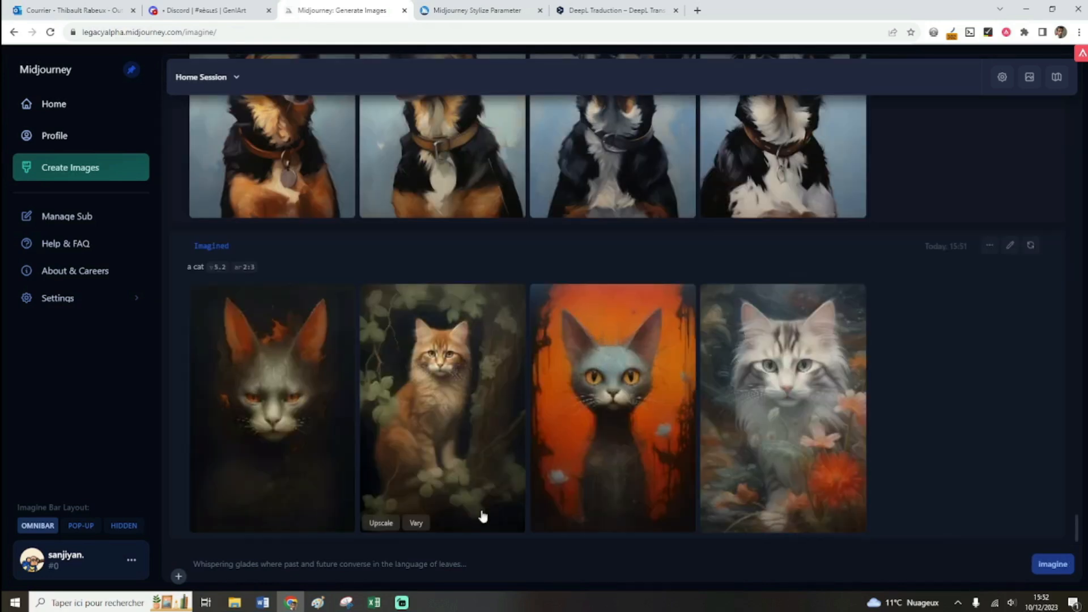
click(417, 525)
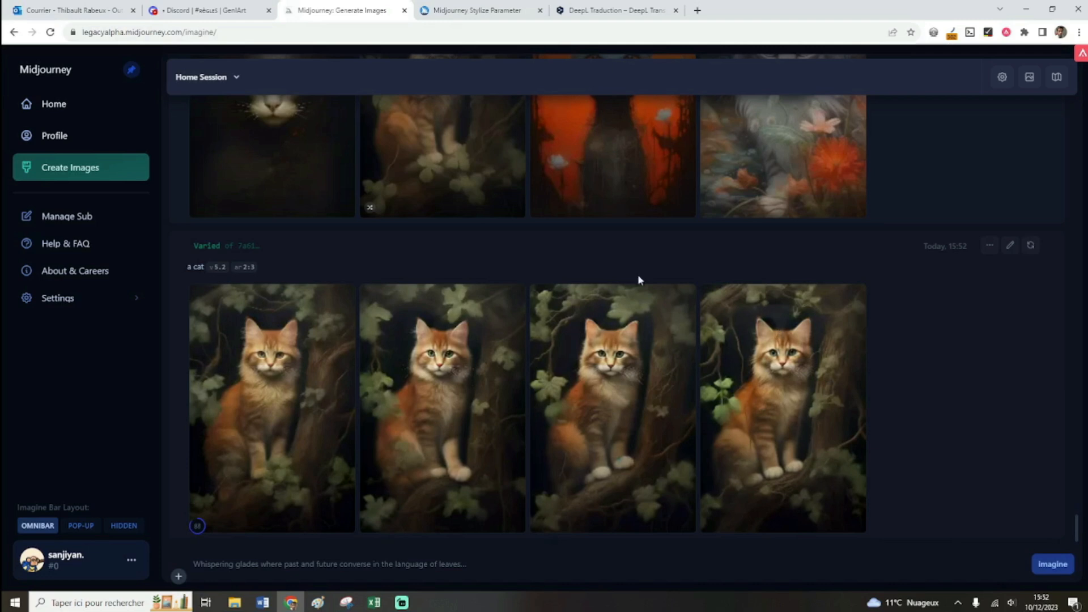
Upscale the first image in the new set of ginger cat variations
scroll(639, 279, up, 2)
scroll(471, 307, down, 2)
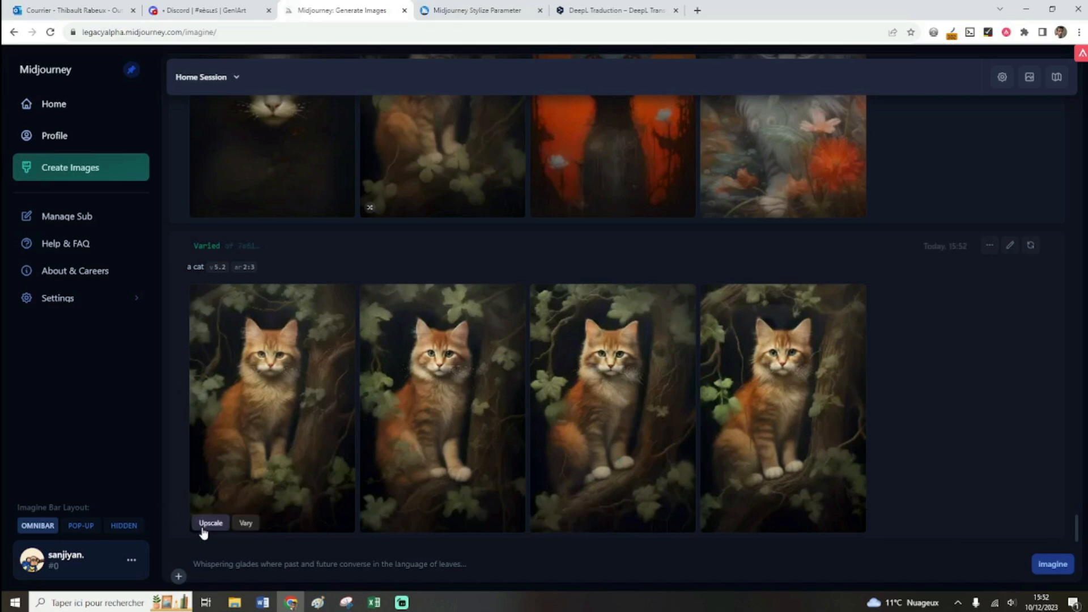
click(208, 520)
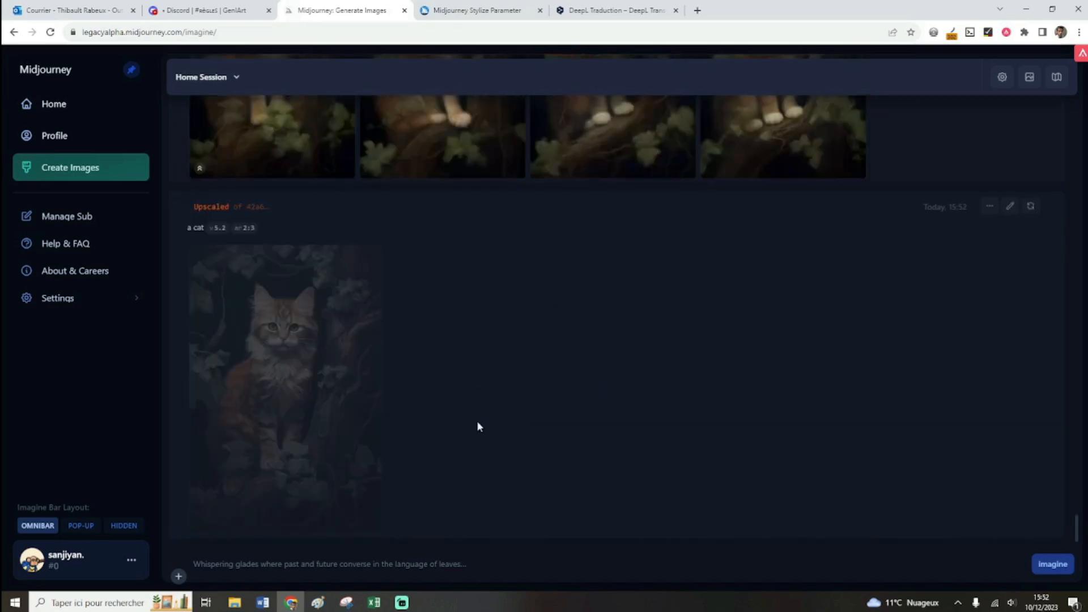
Remix the upscaled cat with the suggested prompt "Whispering glades where past and future converse in the language of leaves"
click(308, 418)
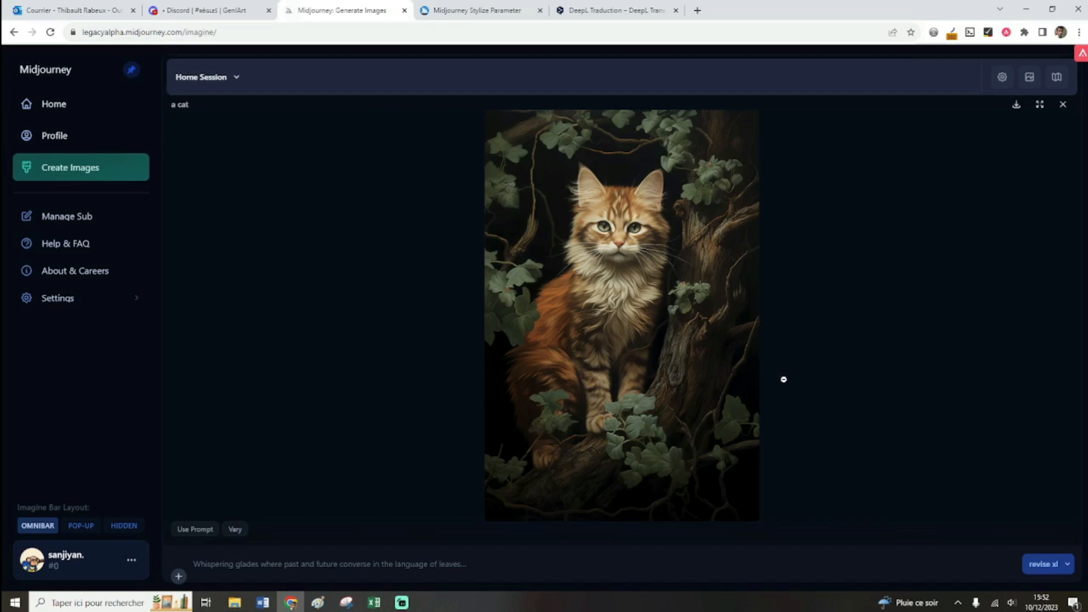
click(1067, 564)
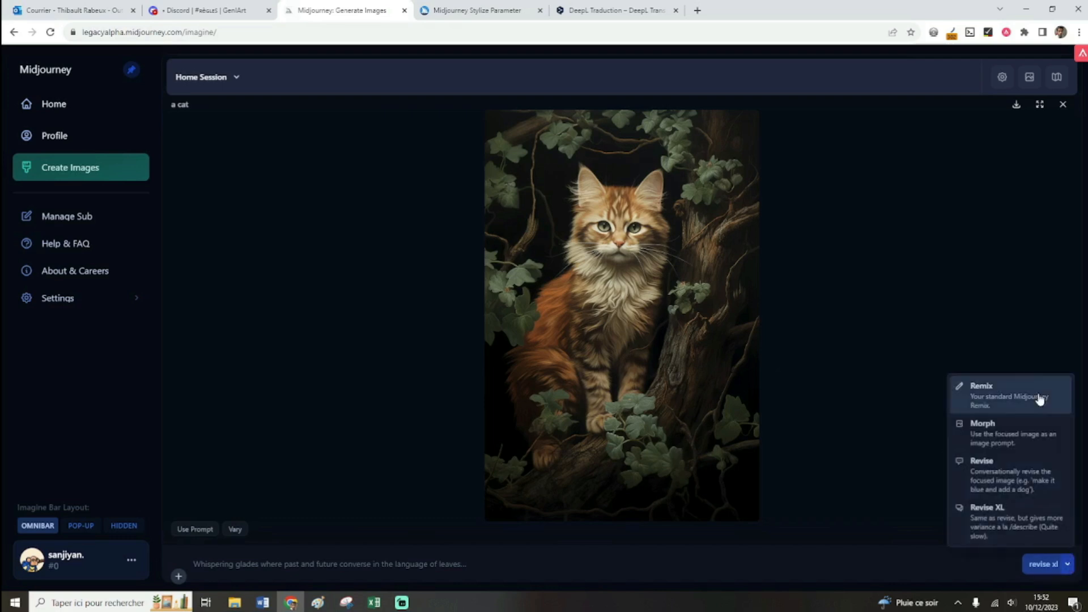
click(1068, 567)
click(1069, 569)
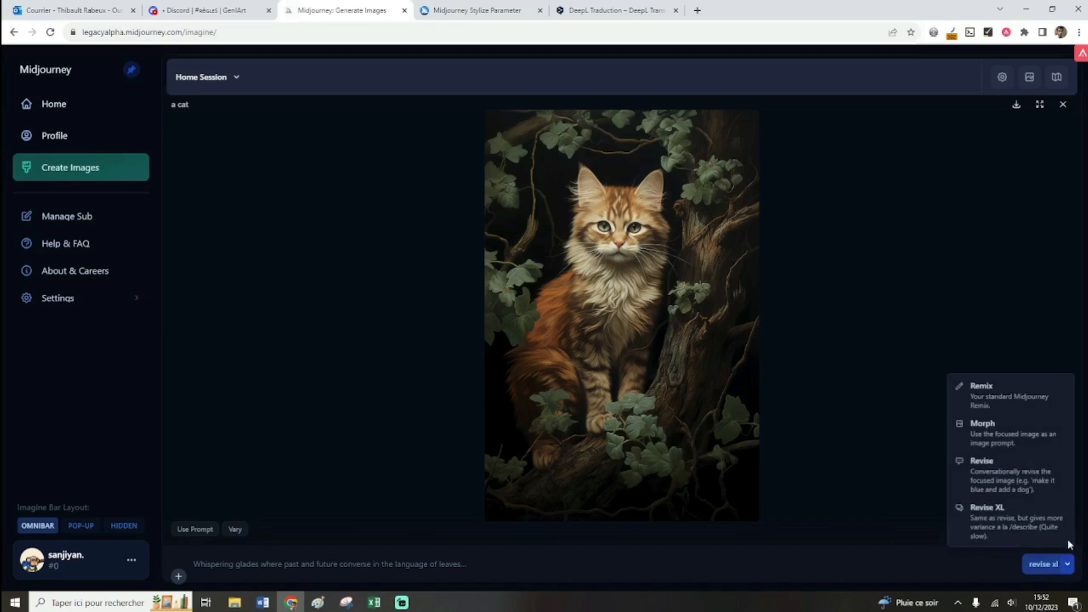
click(996, 403)
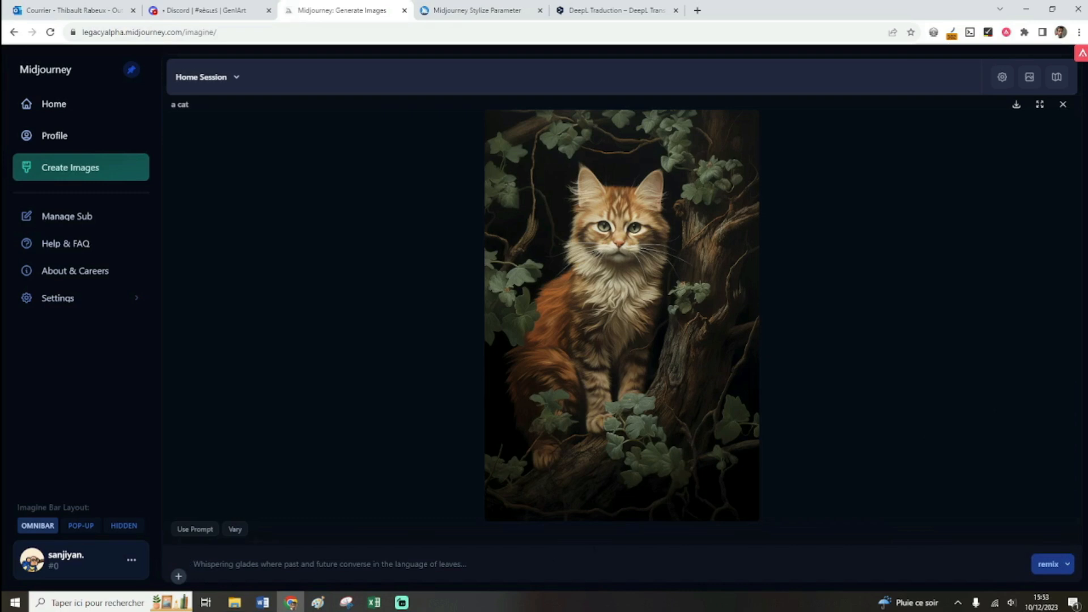
click(1047, 565)
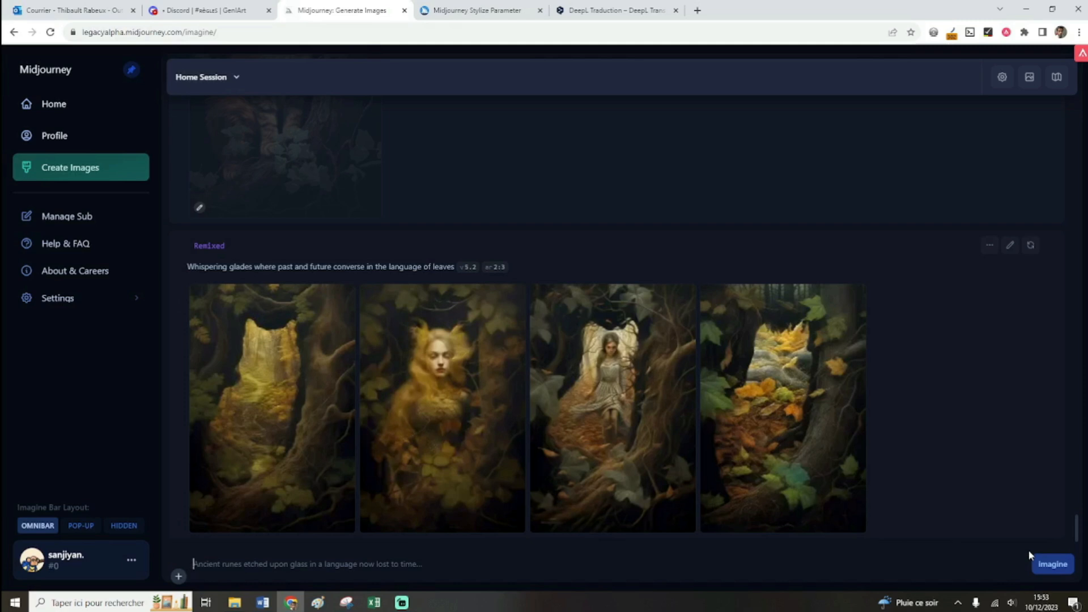
Examine the remixed images enlarged, comparing the woman among the leaves and the forest stream with the original cat's outline
click(466, 417)
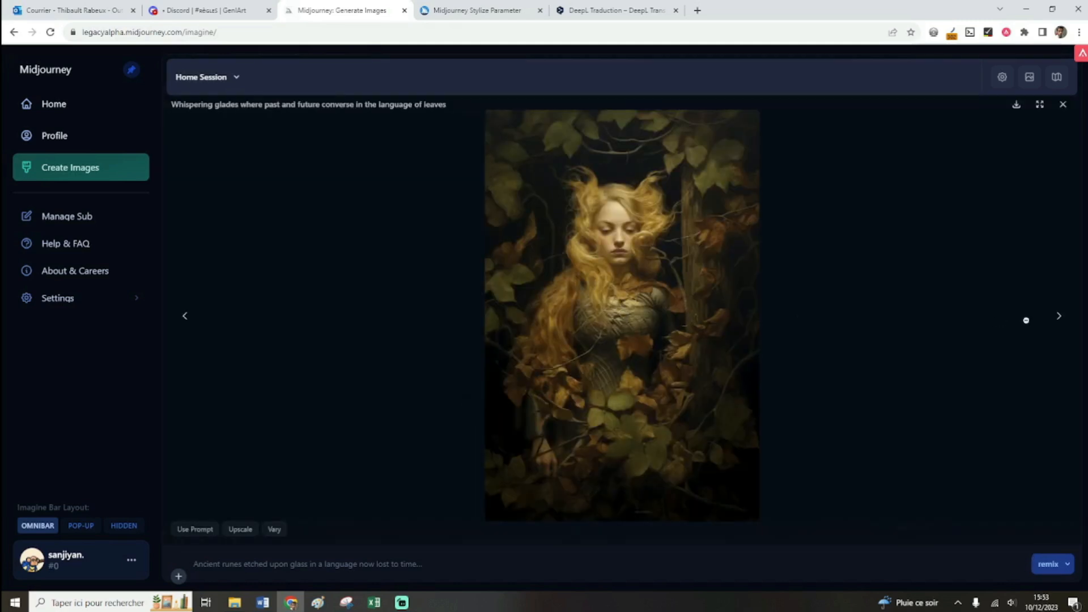
click(1058, 316)
click(1058, 319)
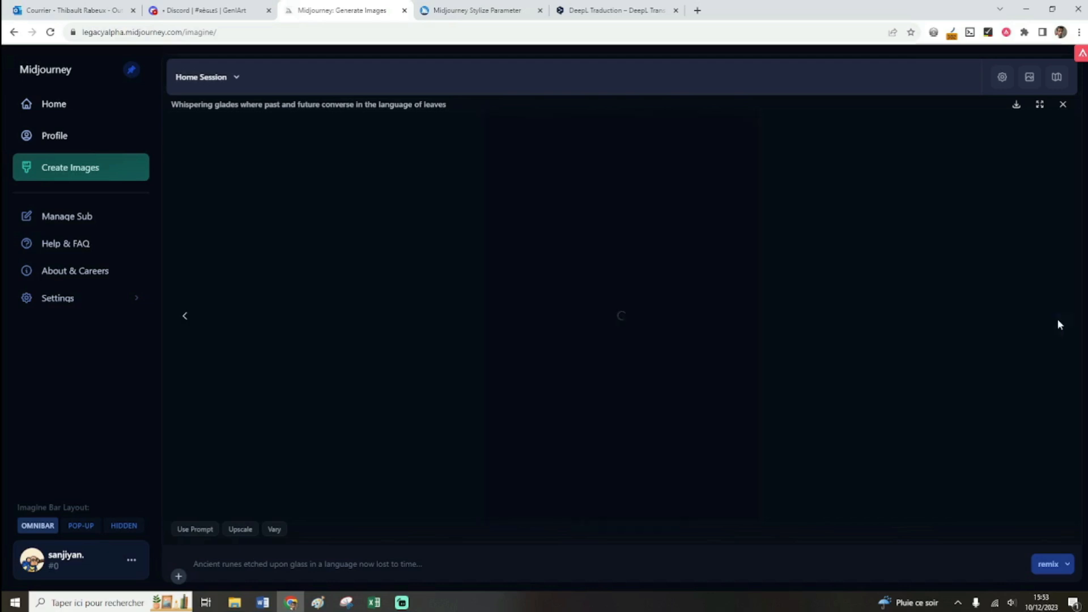
click(186, 317)
click(186, 316)
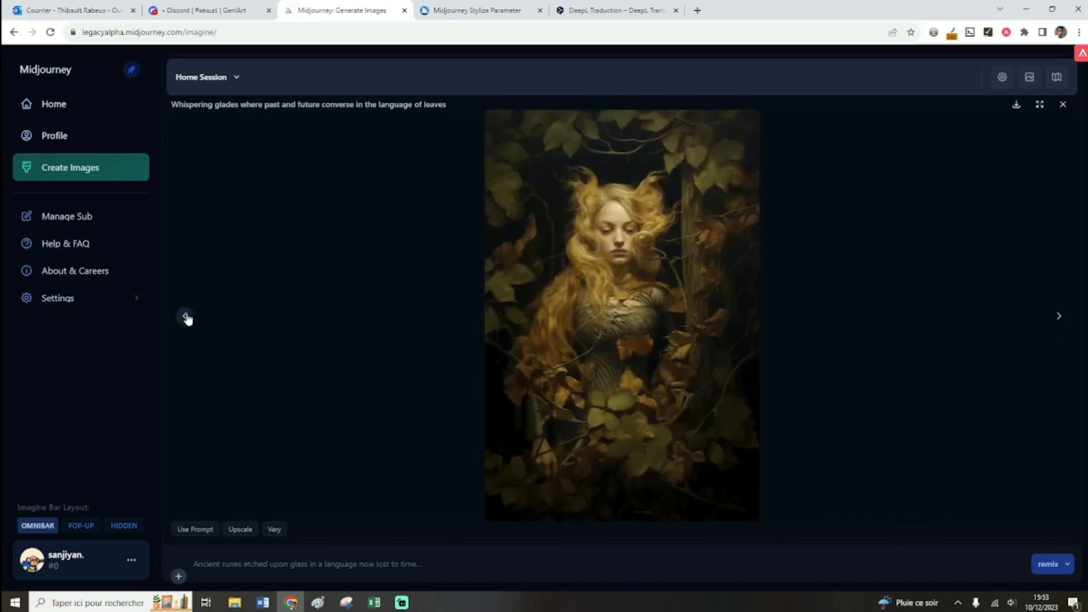
click(186, 314)
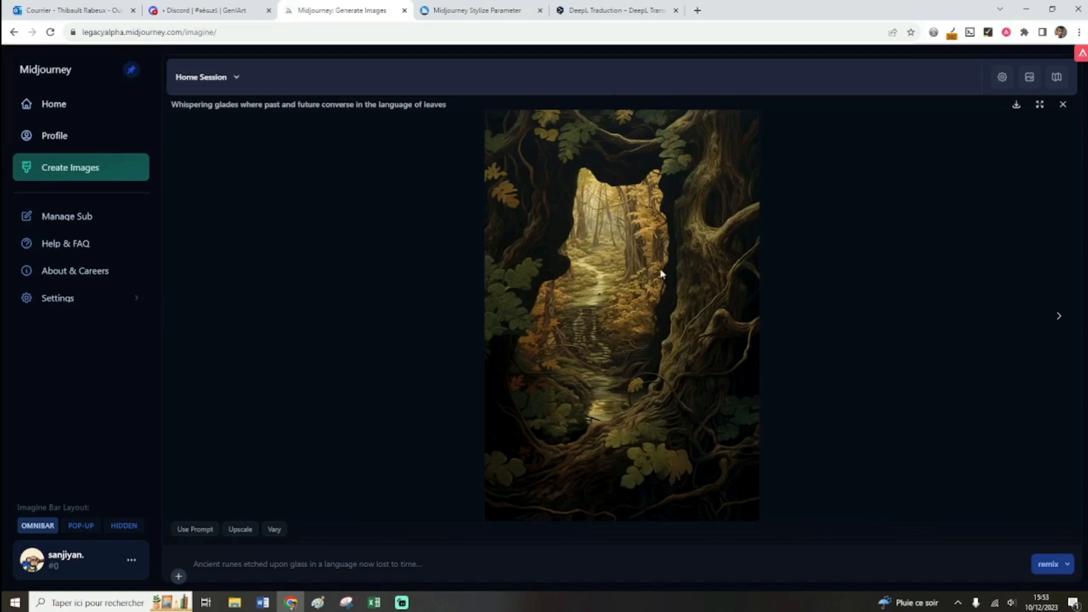
click(668, 404)
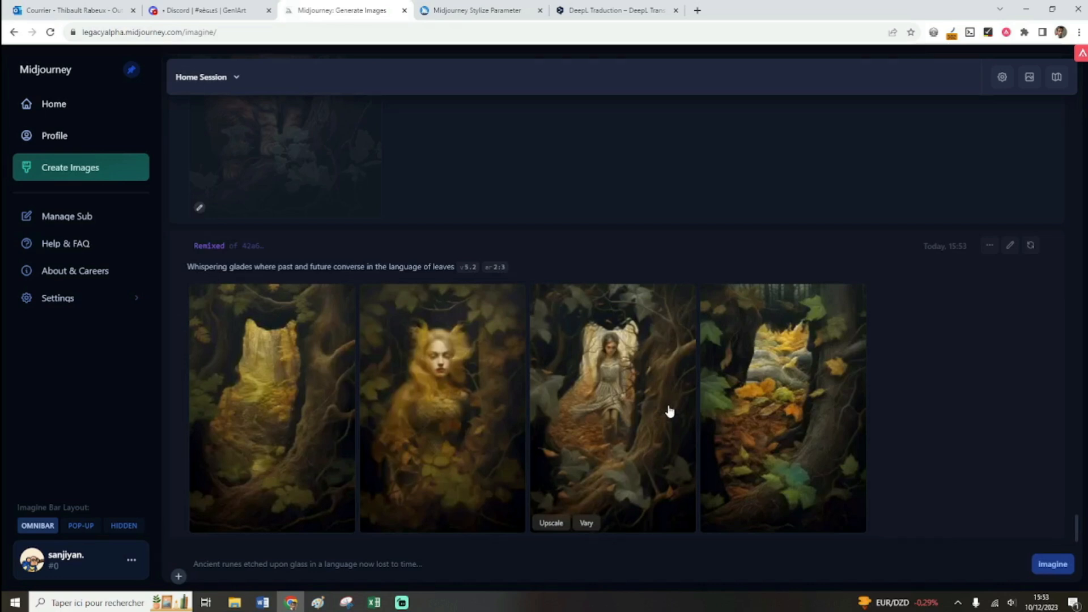
click(308, 386)
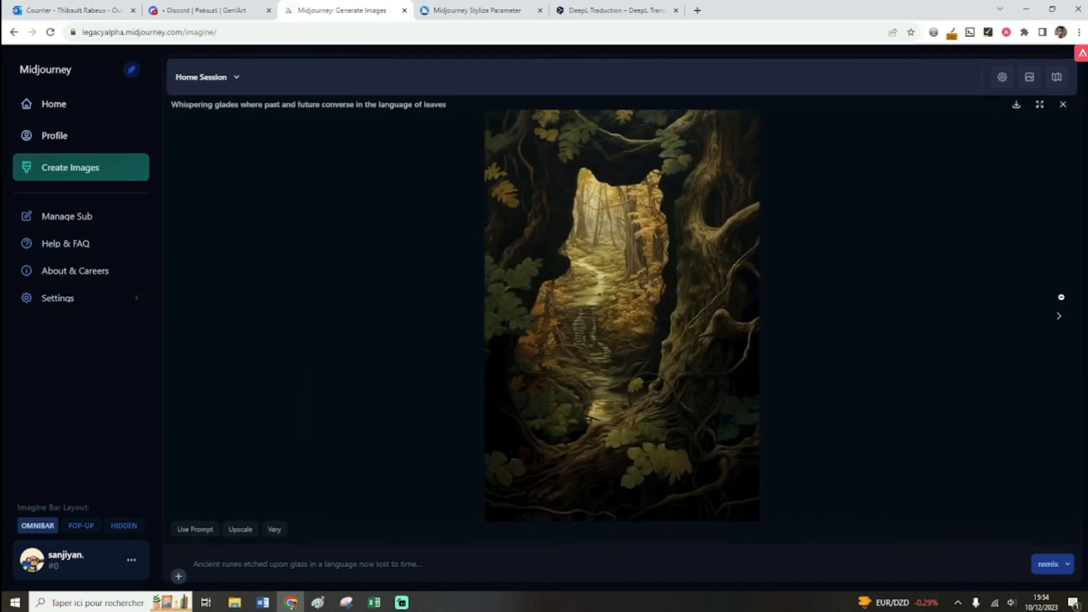
click(1058, 315)
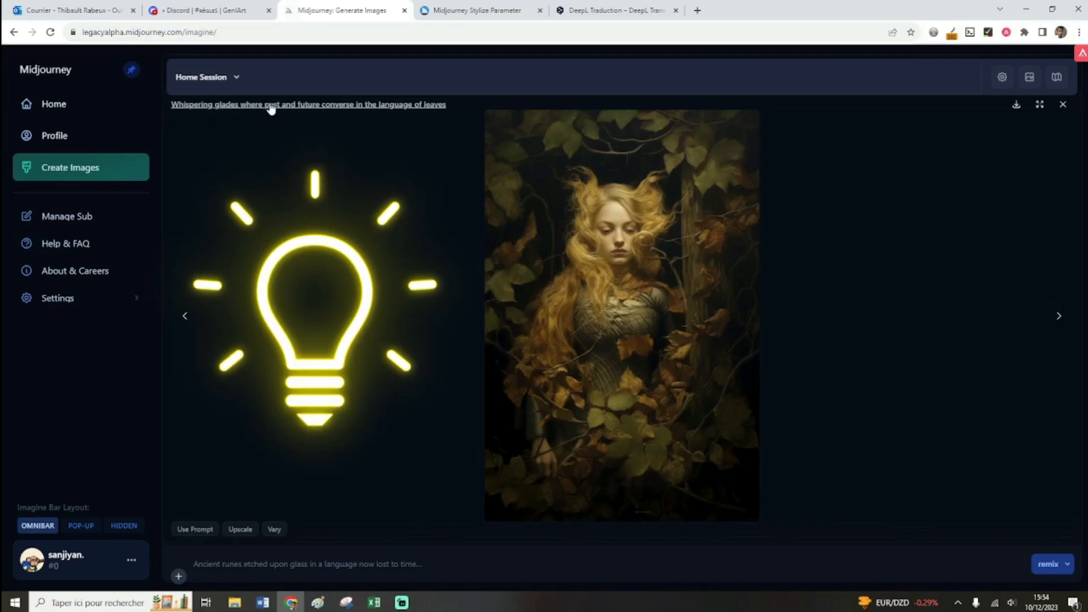
click(186, 317)
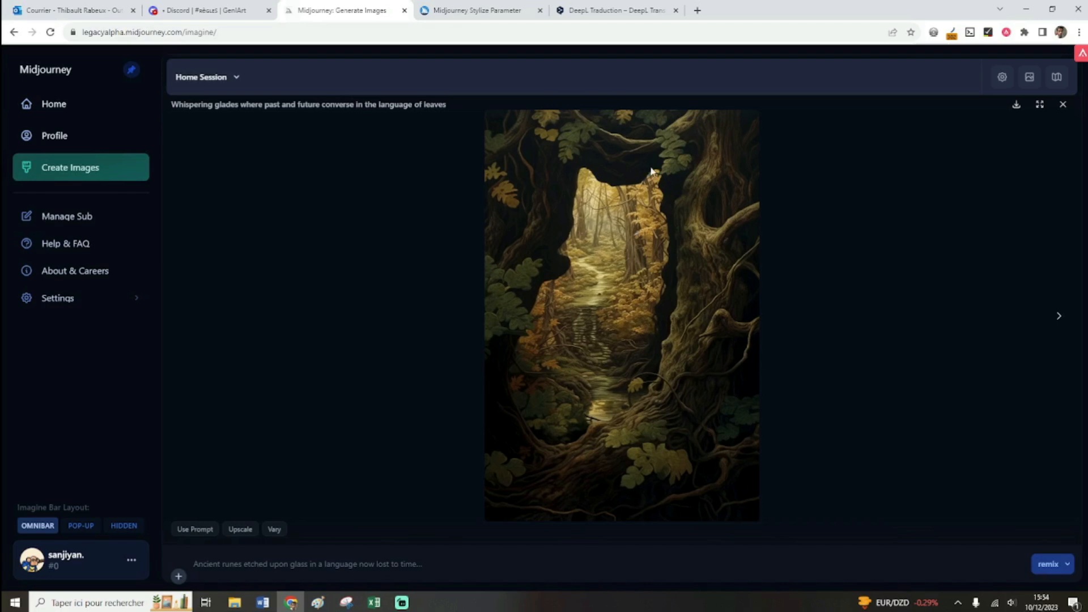
Load the forest stream image's prompt for reuse, open the upscaled cat image, and clear the loaded prompt
click(196, 530)
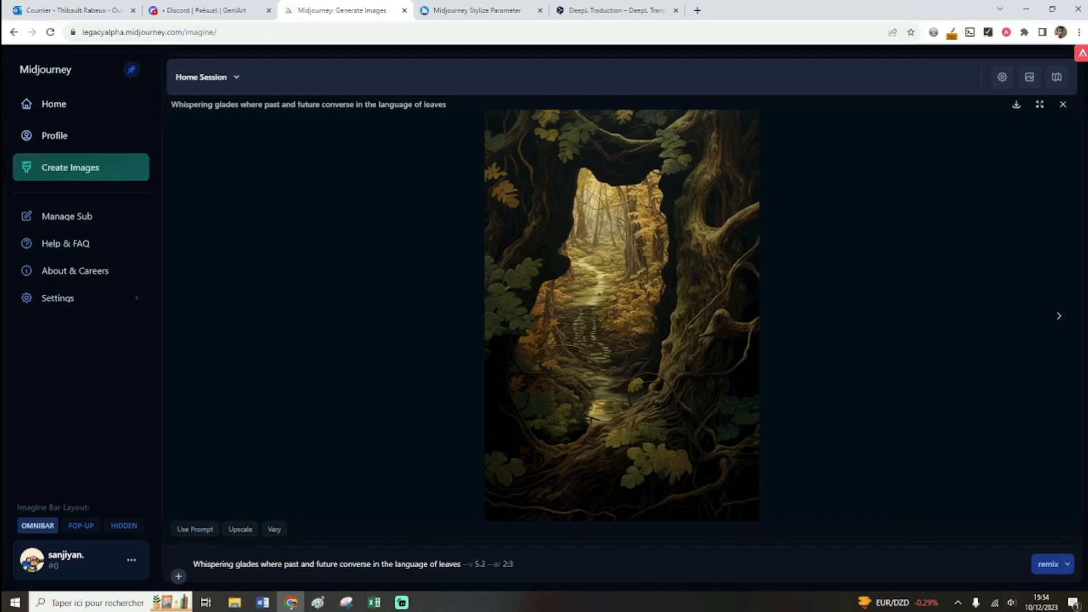
drag(193, 564, 516, 525)
scroll(453, 397, up, 4)
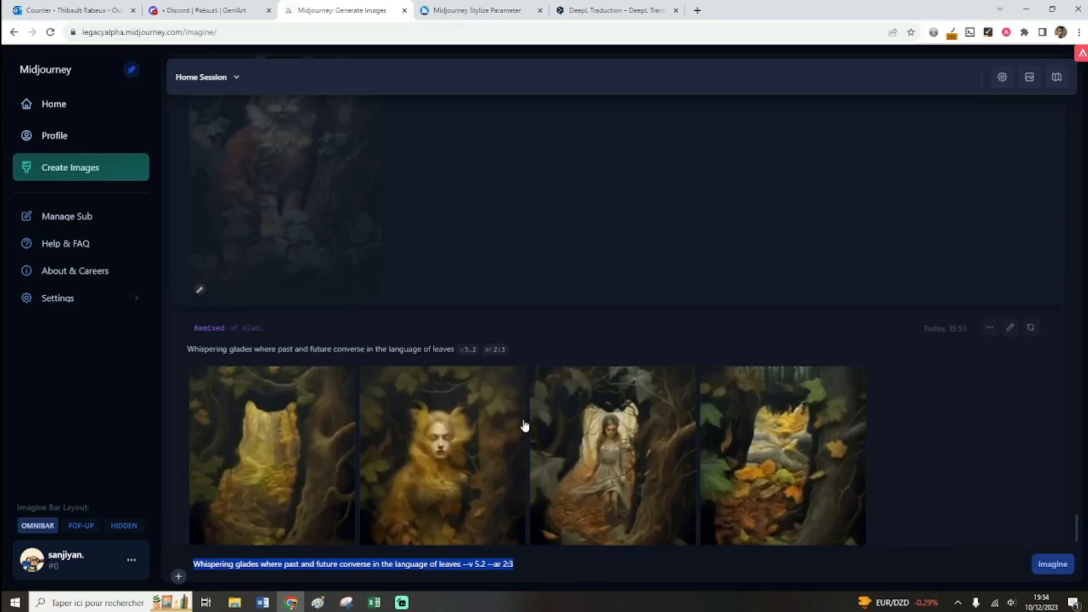
click(312, 302)
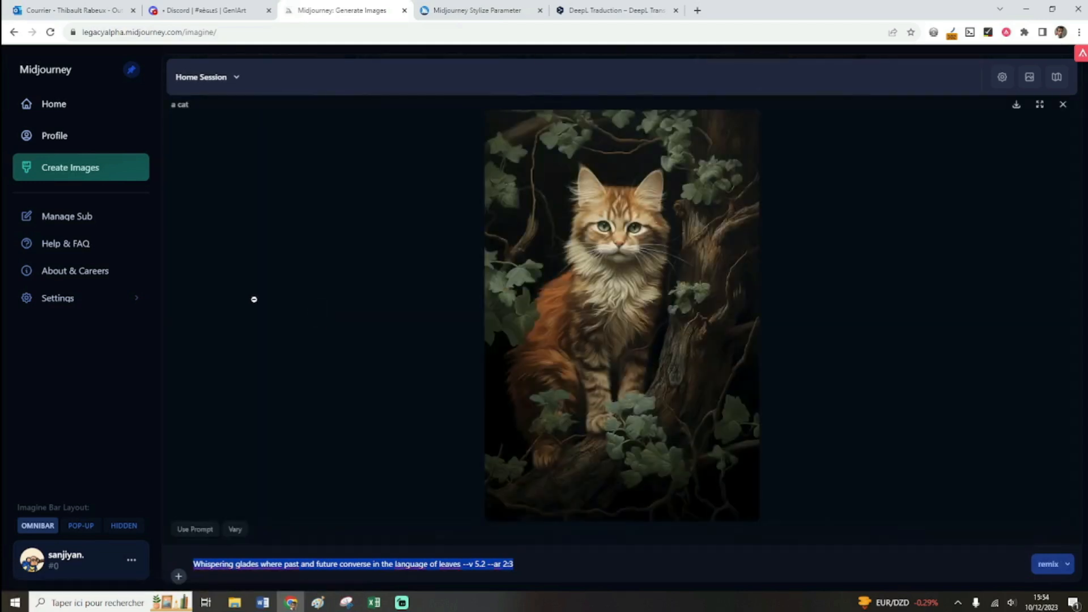
key(BackSpace)
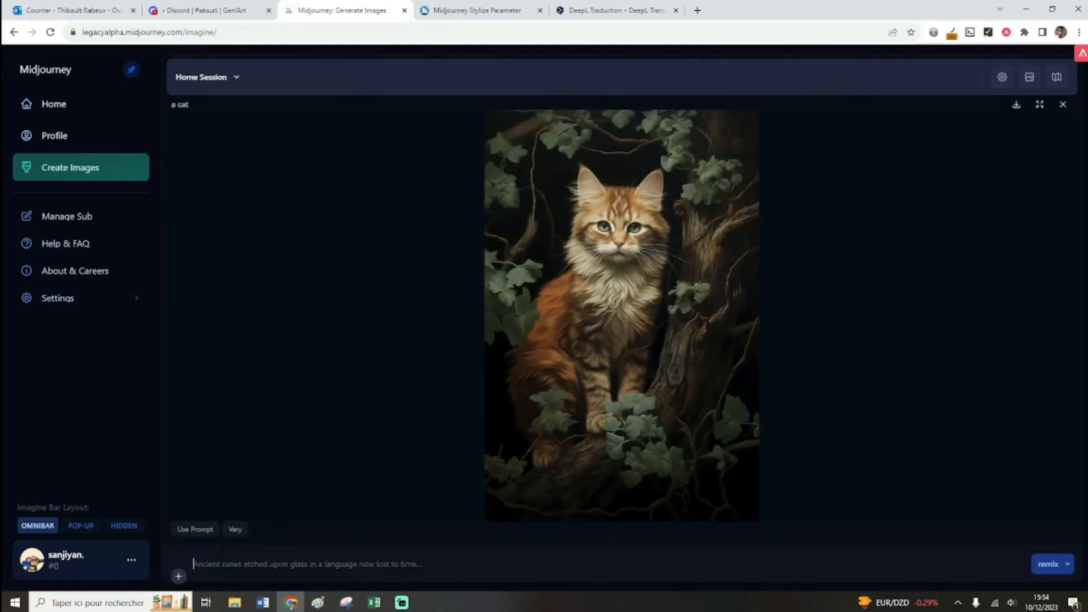
Load the upscaled cat's prompt for reuse, clear it, and close the image
click(190, 530)
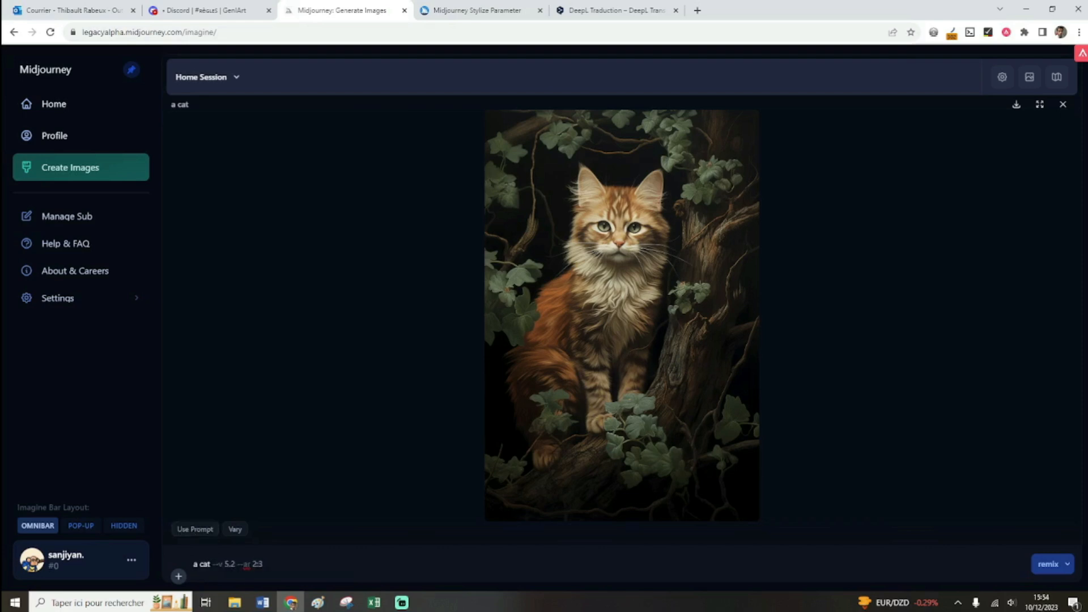
drag(264, 563, 188, 563)
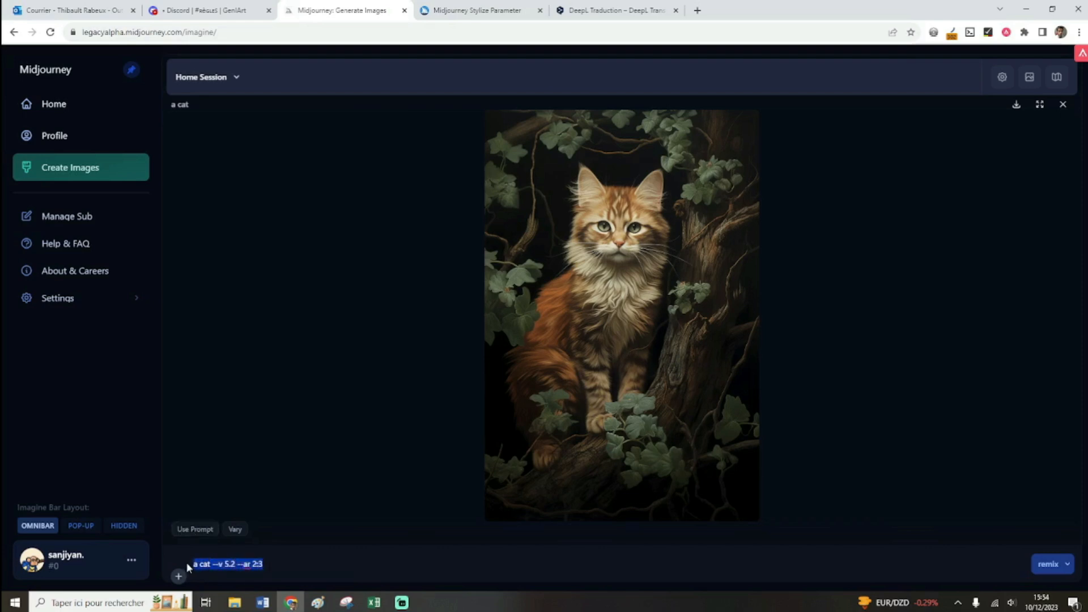
key(BackSpace)
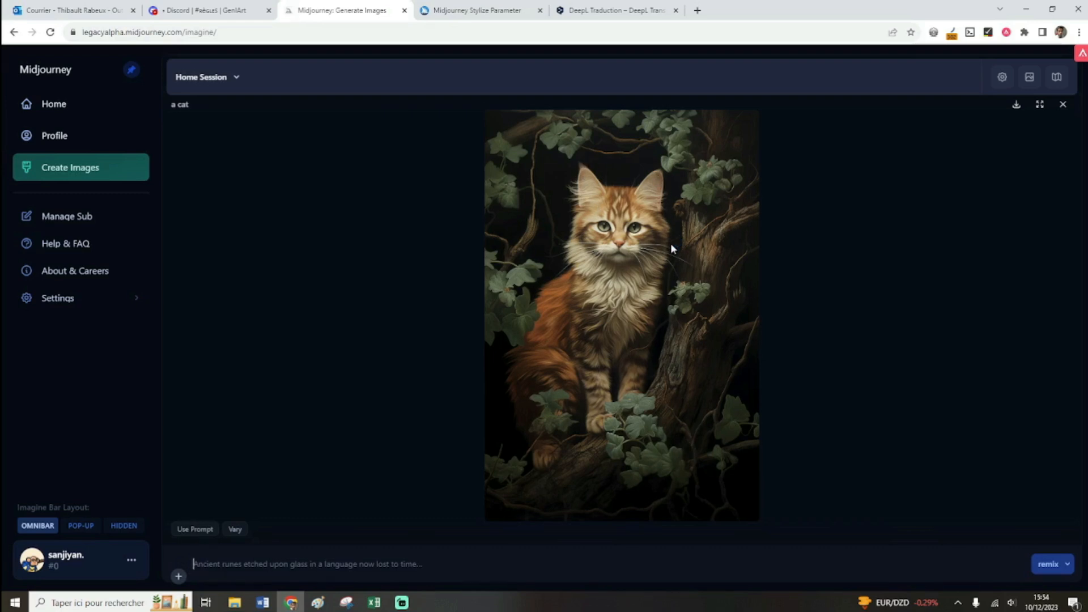
key(Escape)
Leaf through the enlarged "Whispering glades" remix results from the first image to the last
scroll(689, 319, down, 5)
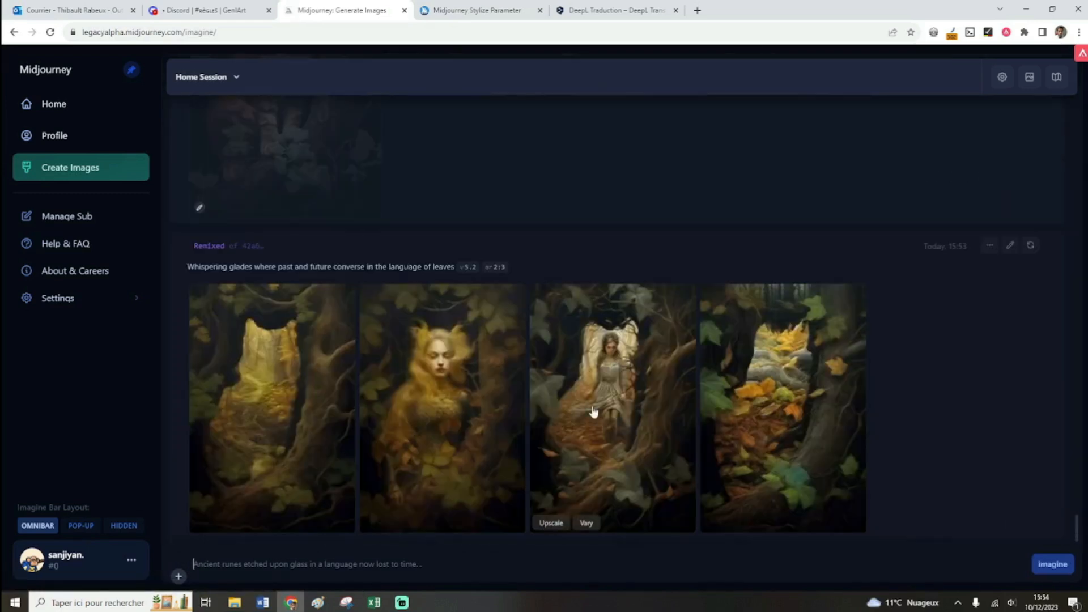
click(452, 393)
key(Left)
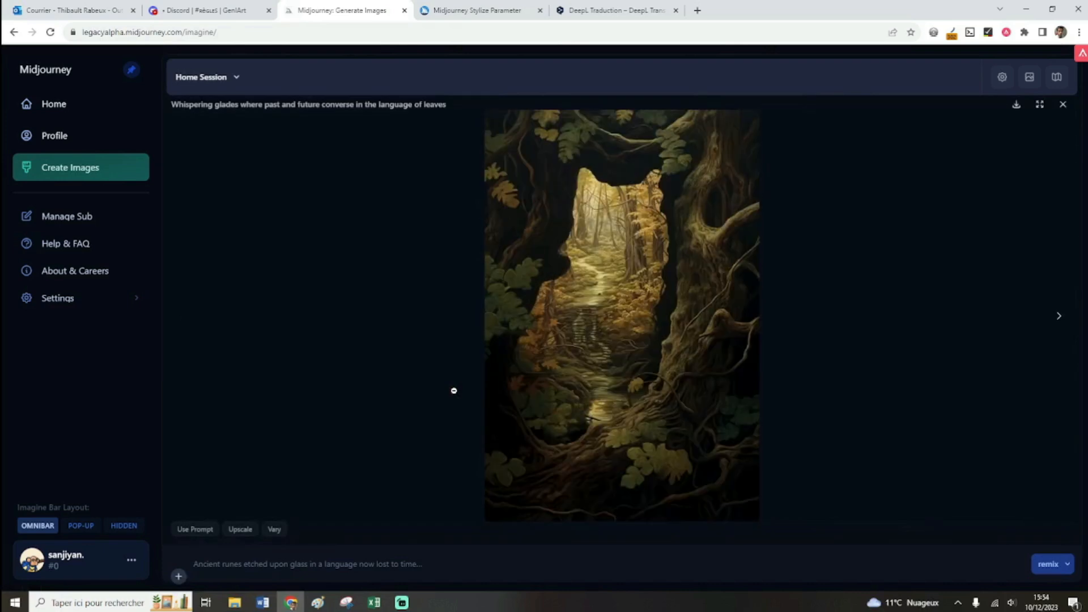
key(Right)
key(Right)
key(Right)
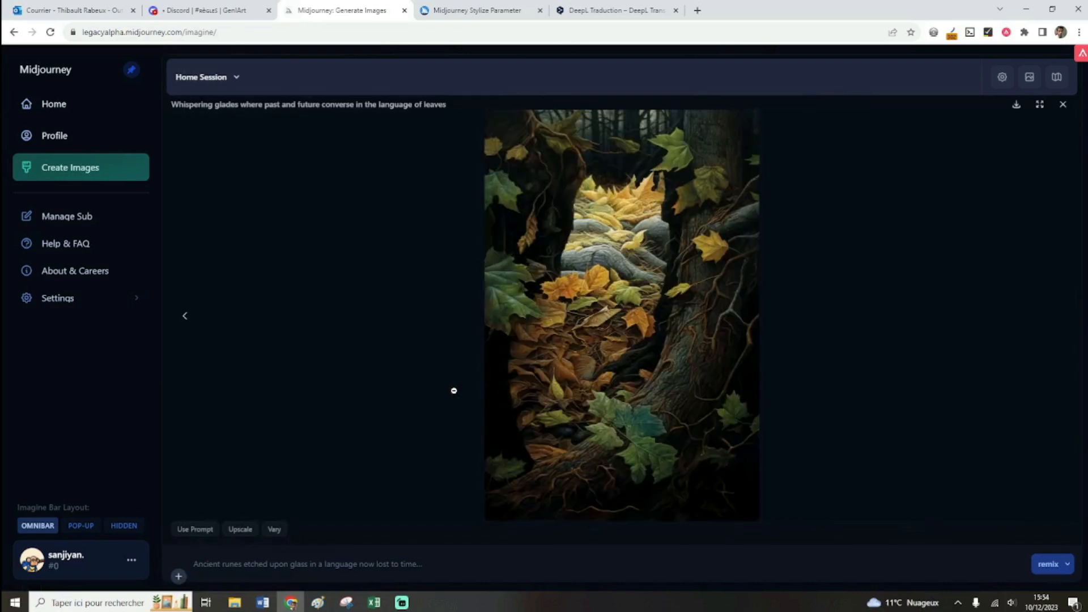
Close the enlarged image, open the upscaled cat image, and remix it with the prompt "a cat in a blue background"
key(Escape)
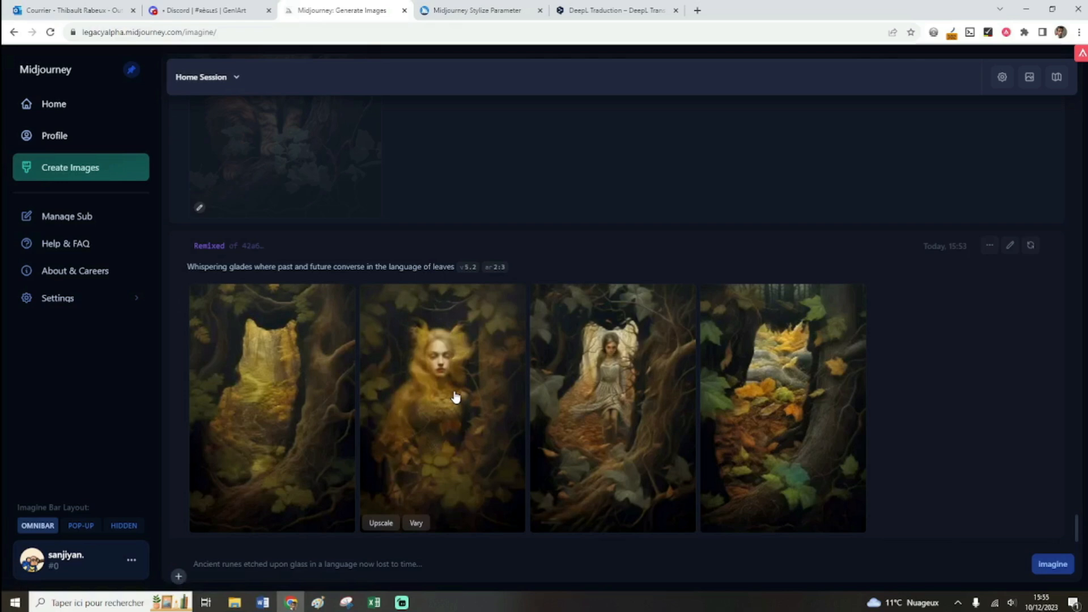
click(454, 389)
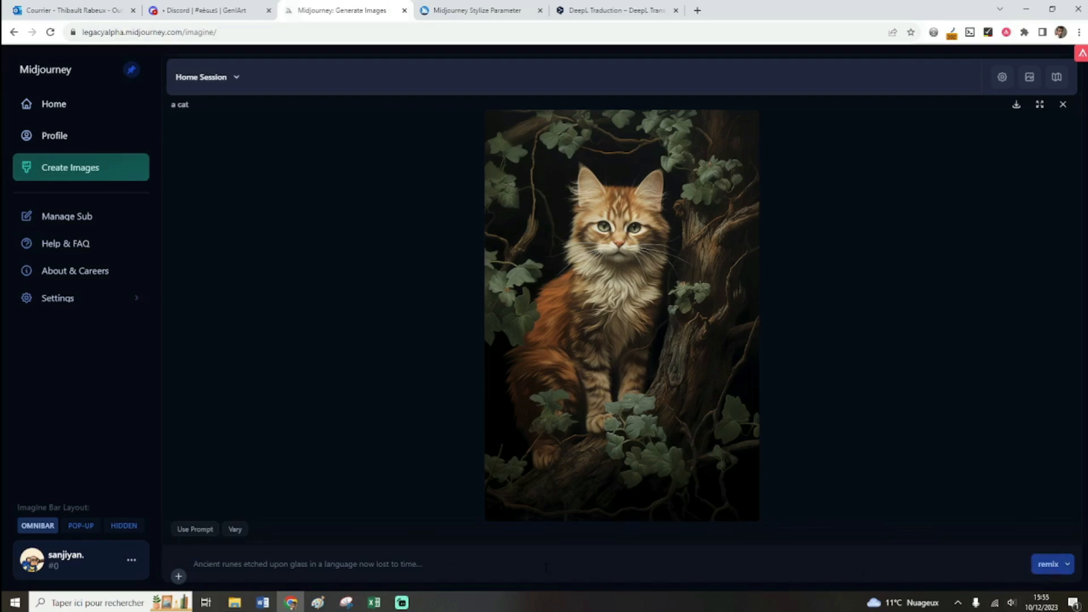
text(a)
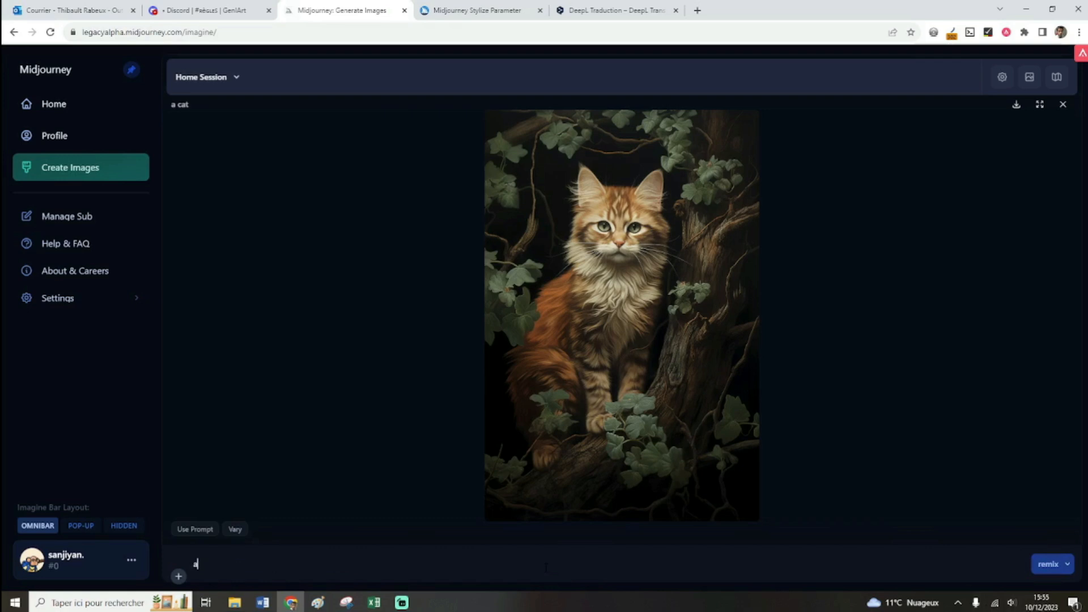
text( cat in a blue background)
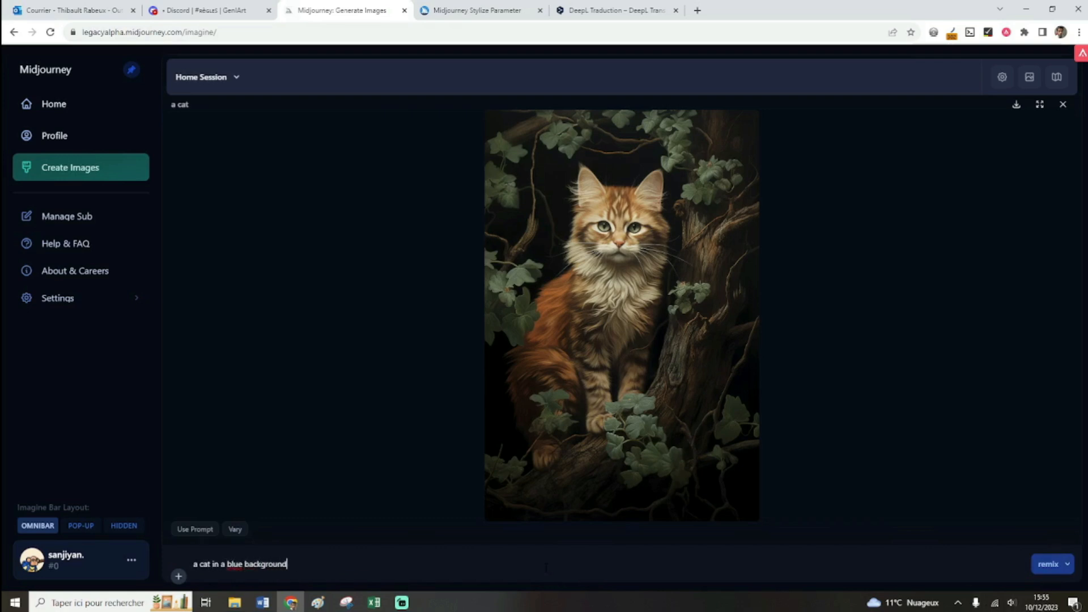
click(1048, 563)
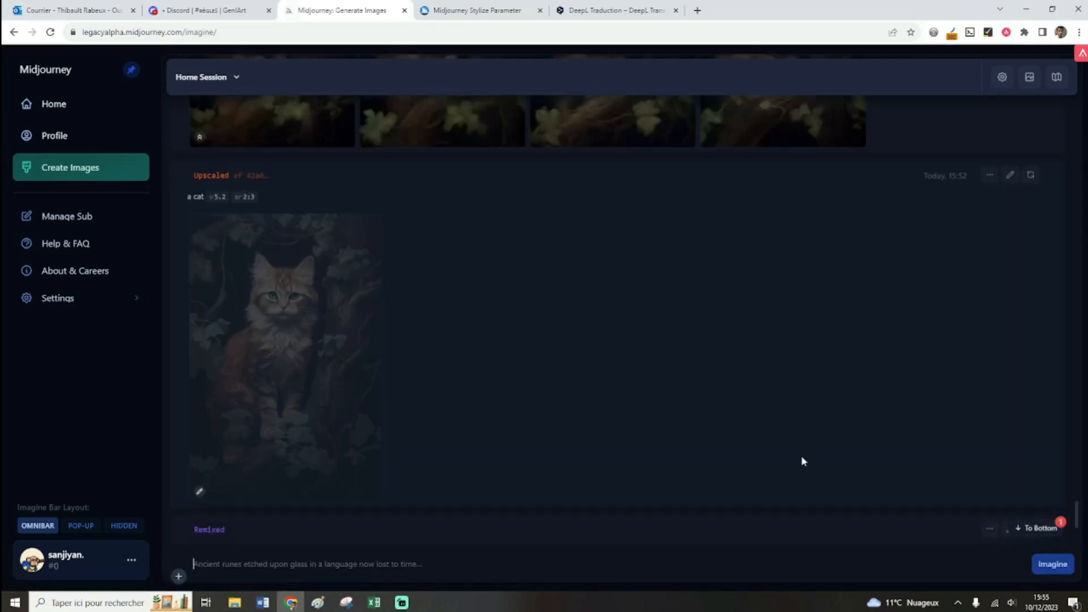
Leaf through the enlarged "a cat in a blue background" remix results from the first to the last, and close the viewer
scroll(921, 426, down, 5)
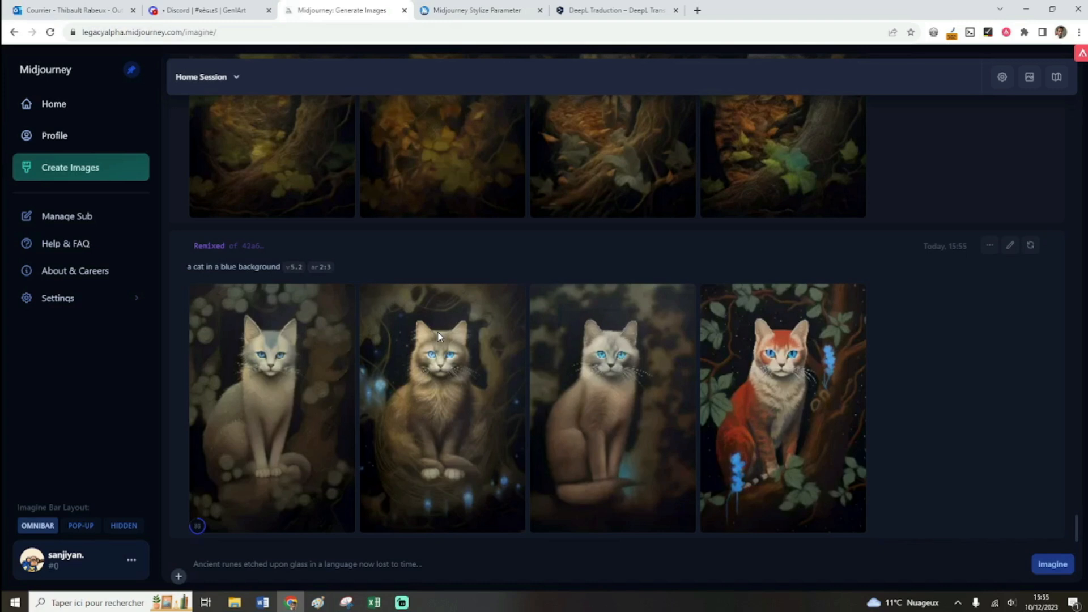
click(255, 353)
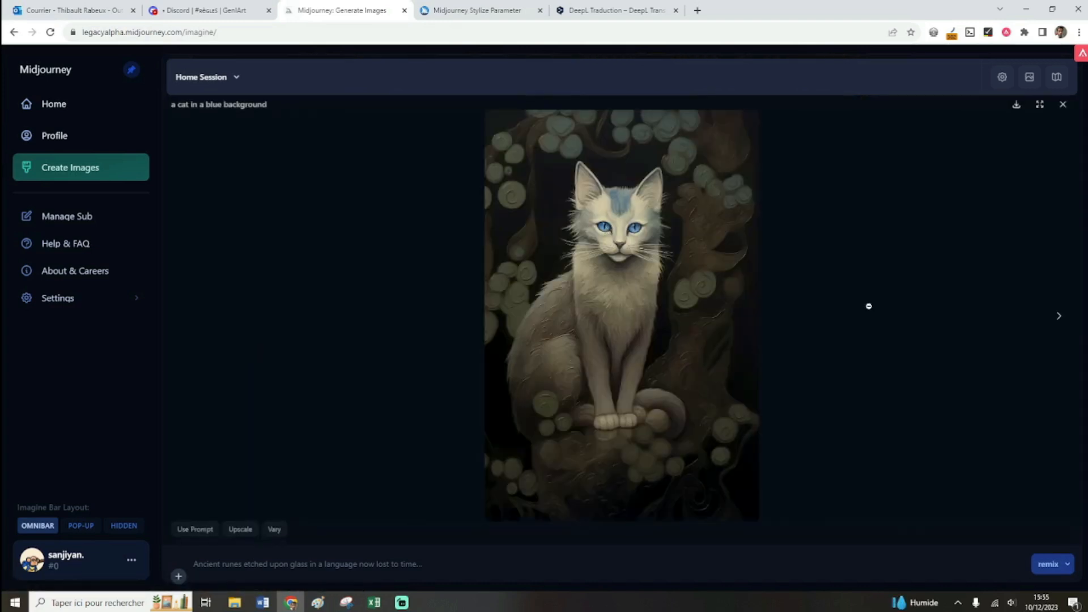
click(1059, 317)
click(1059, 318)
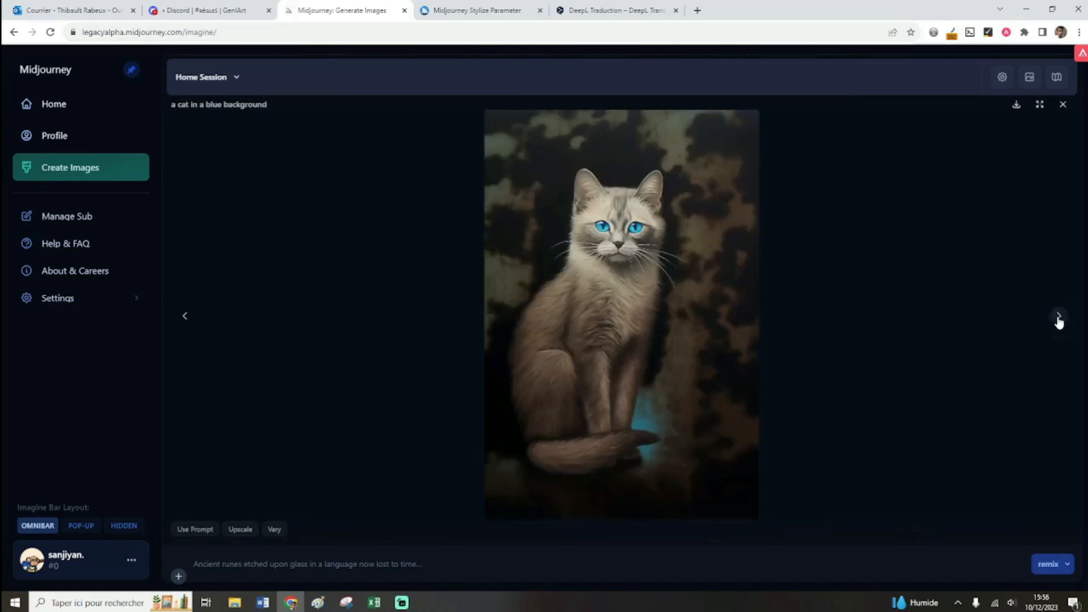
click(1059, 317)
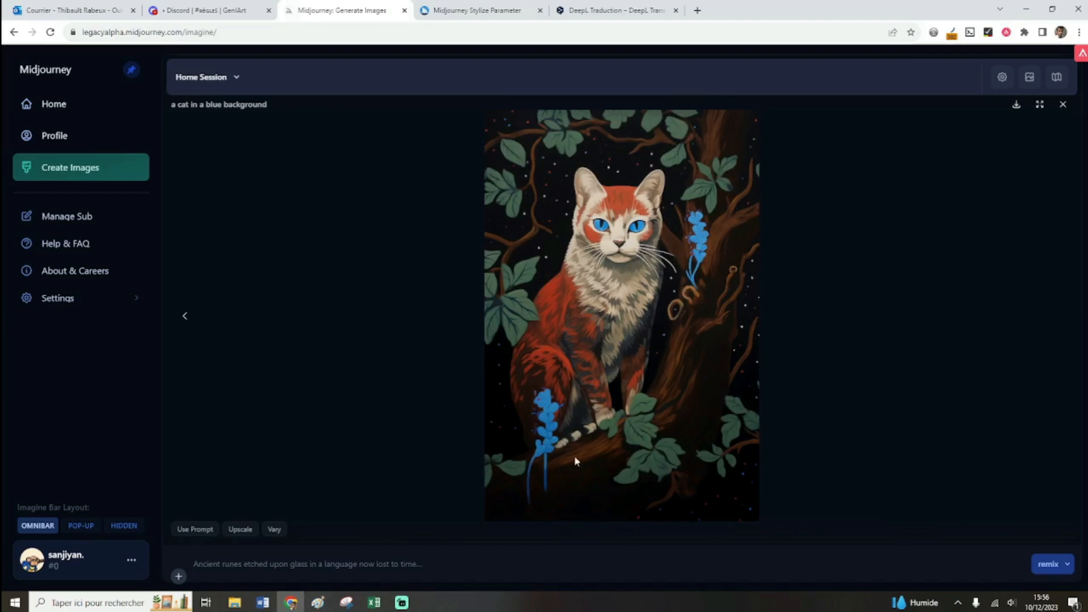
click(709, 369)
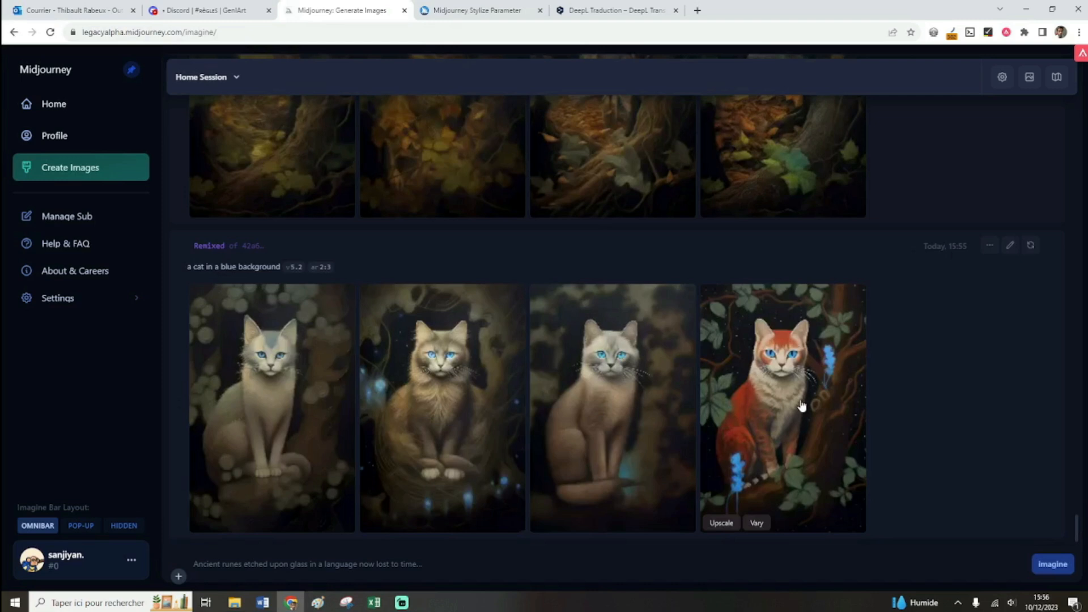
Open the upscaled cat image, switch the generation mode to Morph, and submit the prompt "a cat"
scroll(802, 405, up, 5)
scroll(801, 405, down, 5)
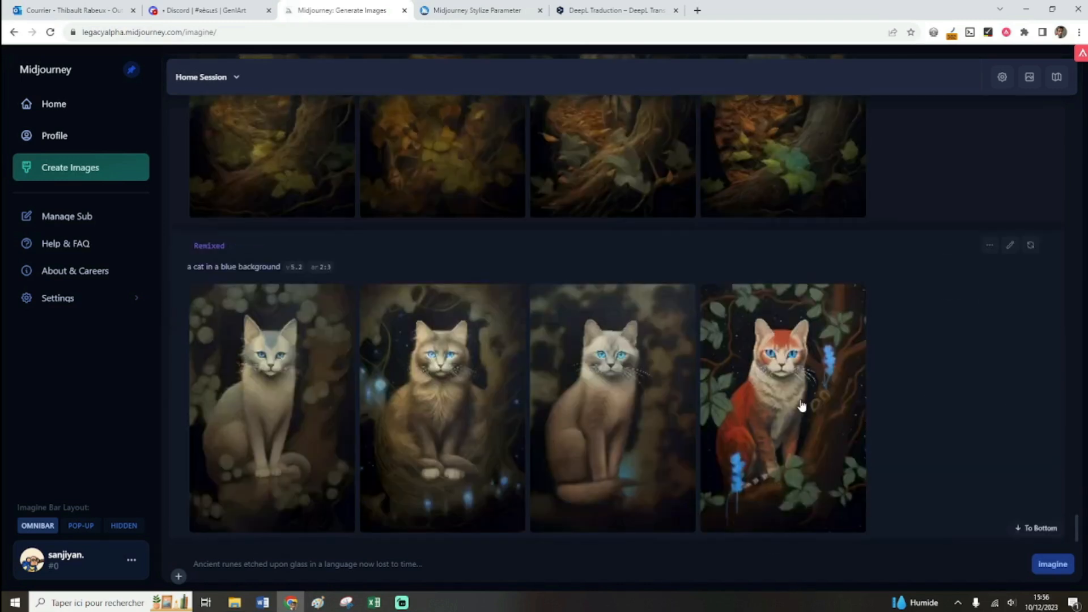
scroll(277, 324, up, 10)
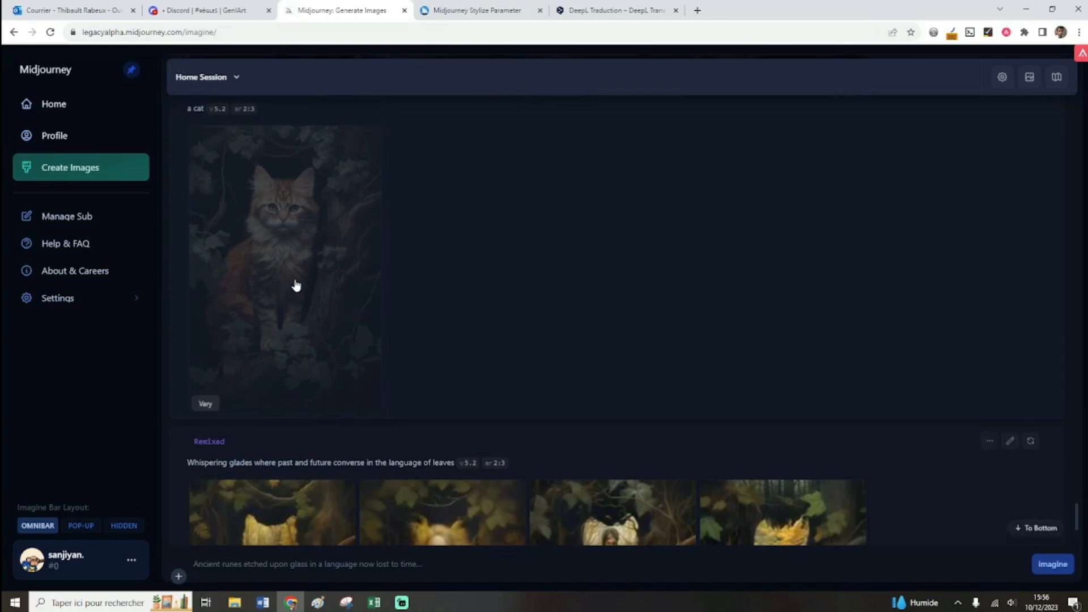
click(294, 283)
click(1068, 563)
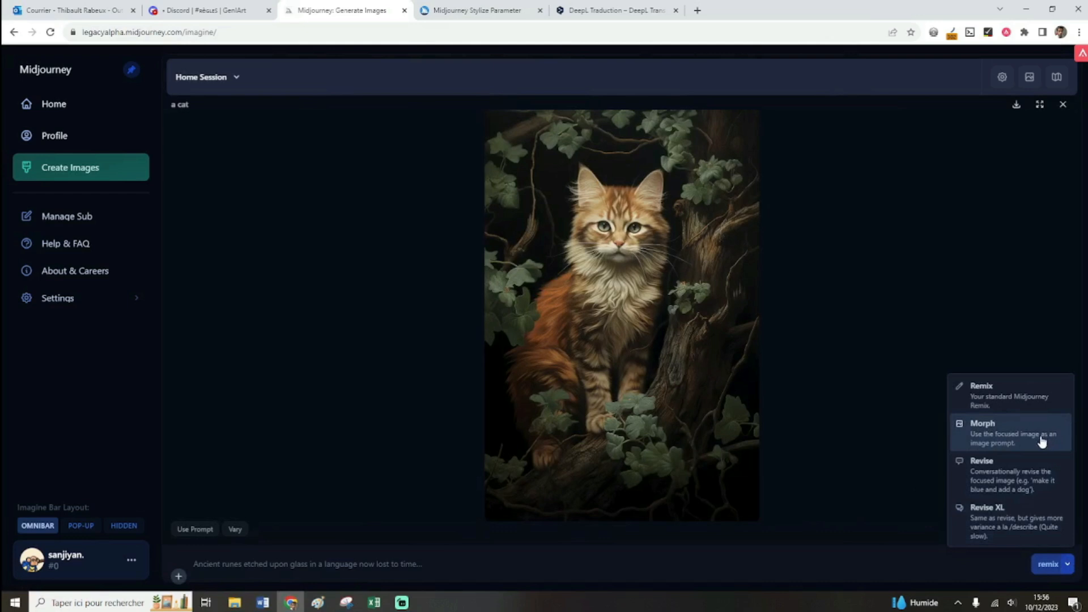
click(1031, 446)
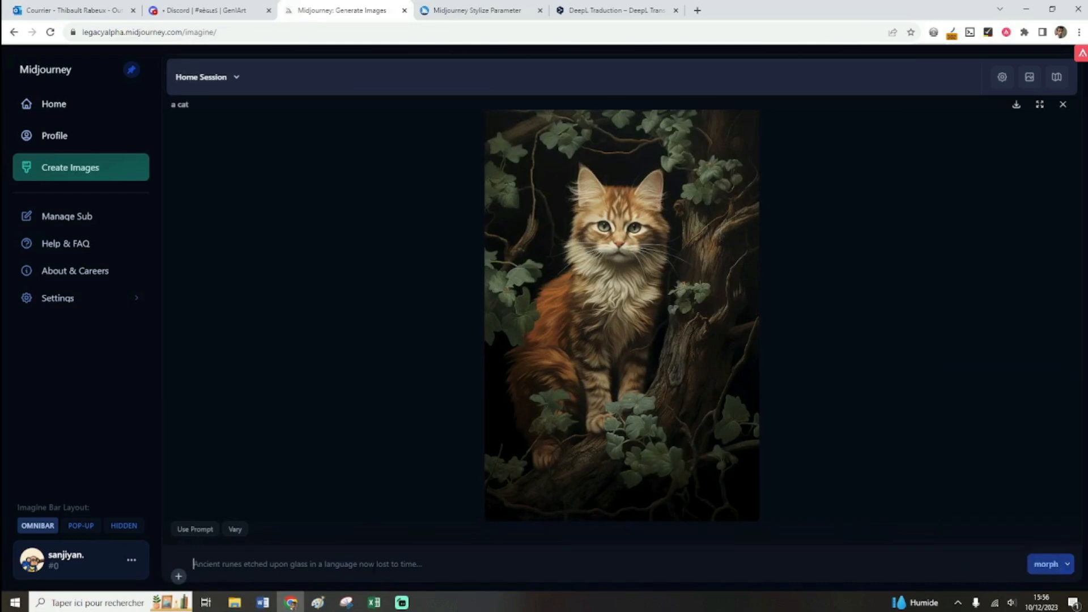
click(374, 566)
text(a cat)
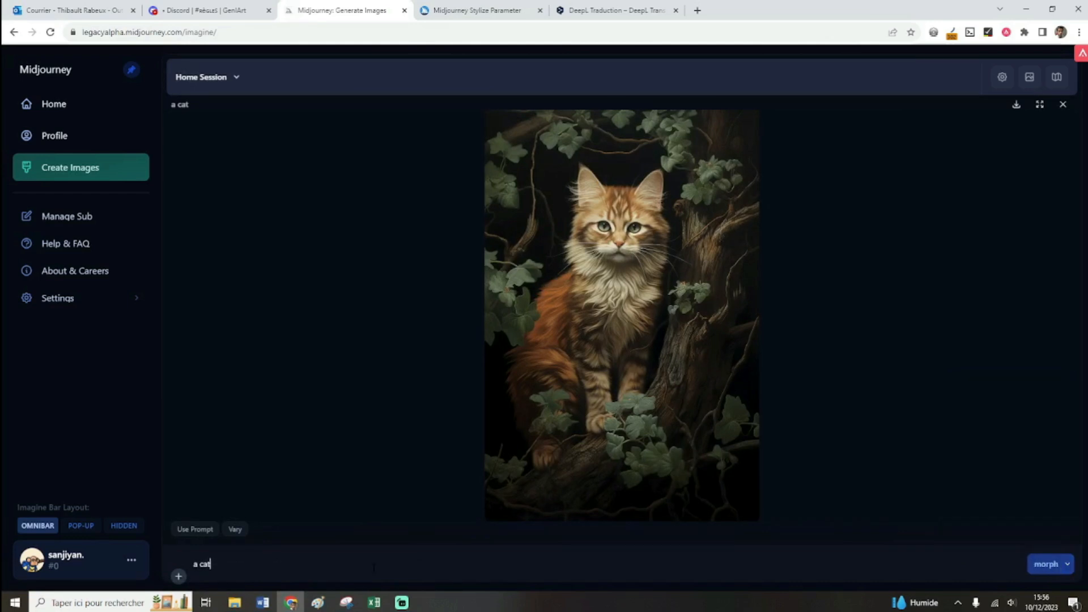
key(Return)
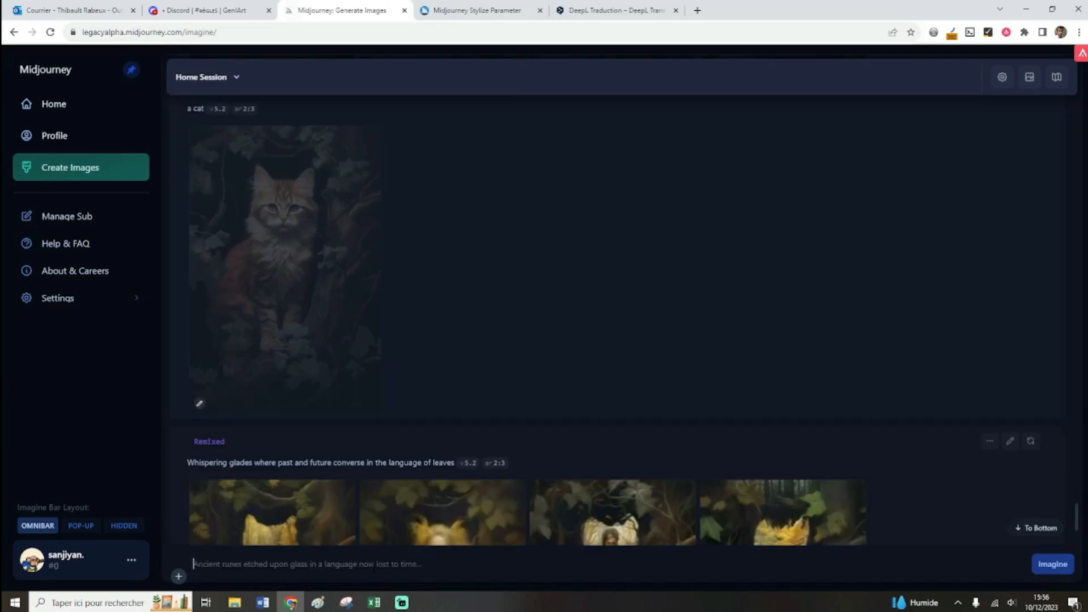
View the image prompt attached to the new "a cat" morph job at full size, and close its browser tab
scroll(490, 460, down, 10)
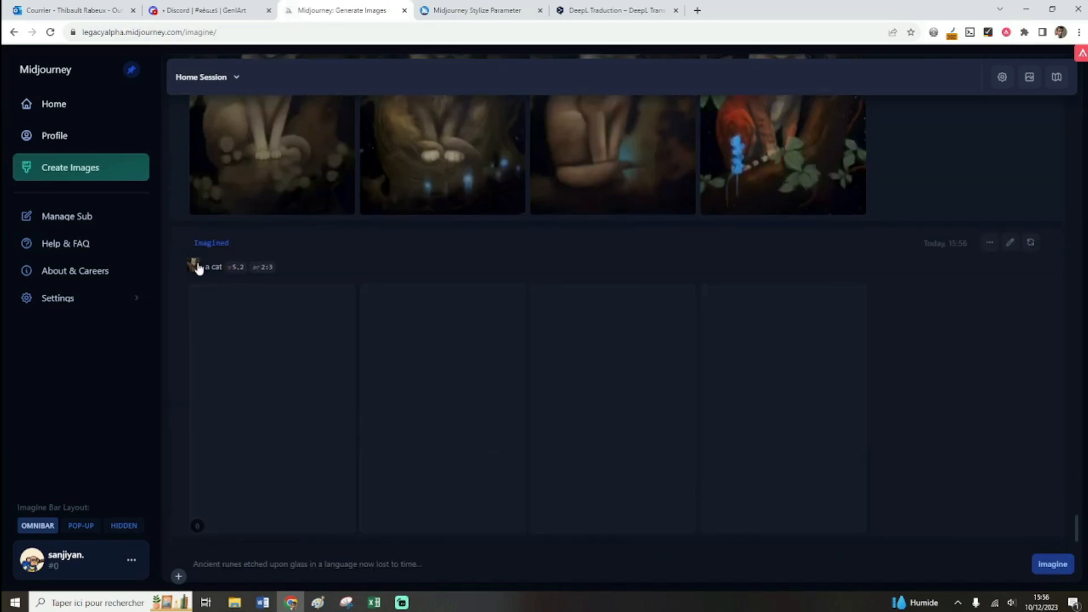
click(195, 265)
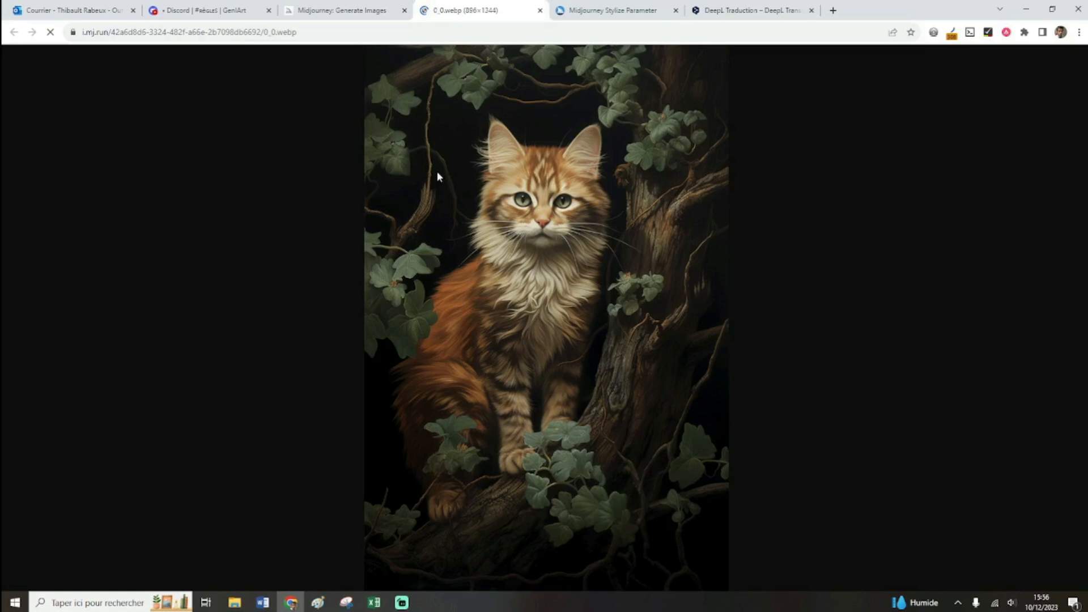
click(540, 10)
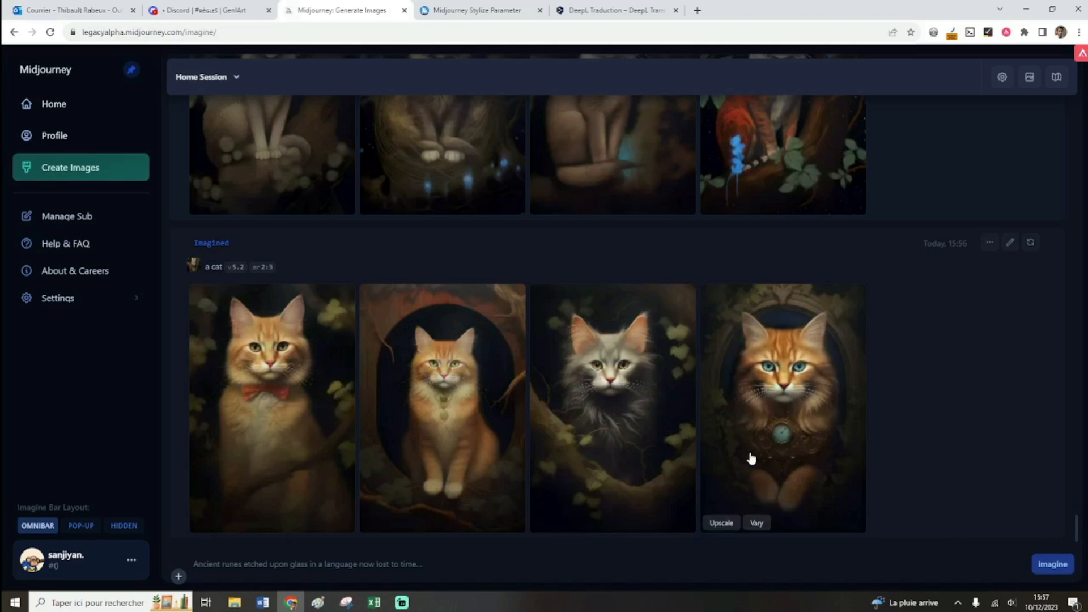
Leaf through the enlarged morph results starting with the bow-tie cat, and close the viewer
click(255, 411)
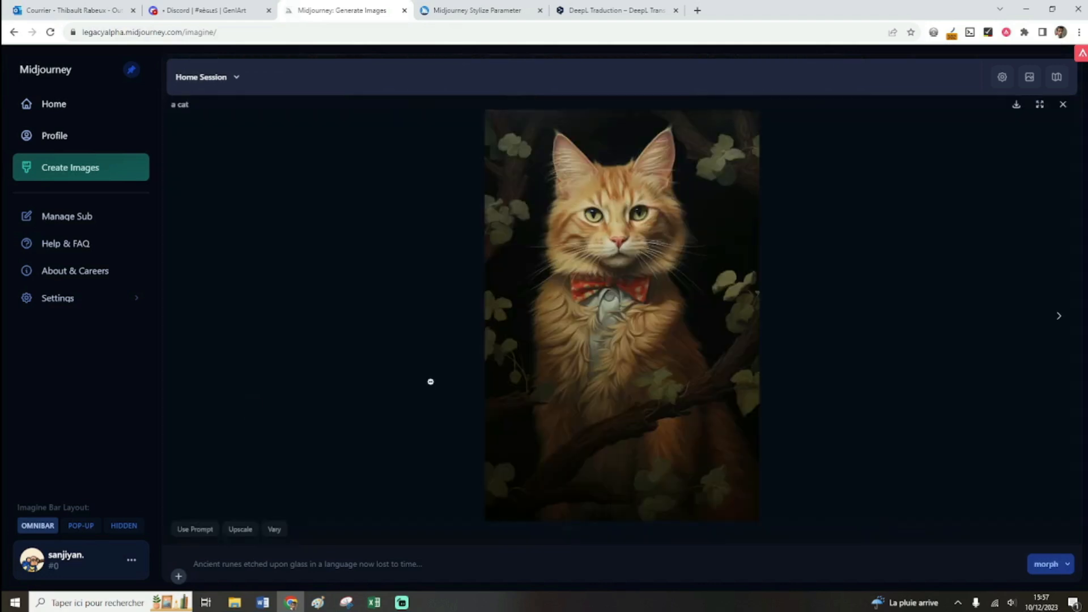
click(1059, 316)
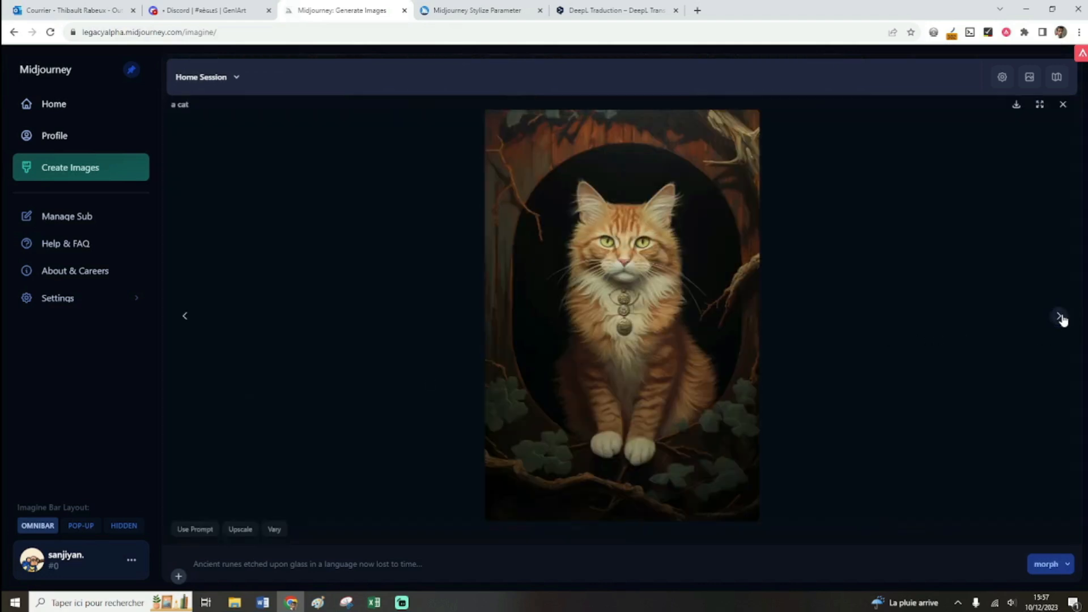
click(1059, 316)
key(Escape)
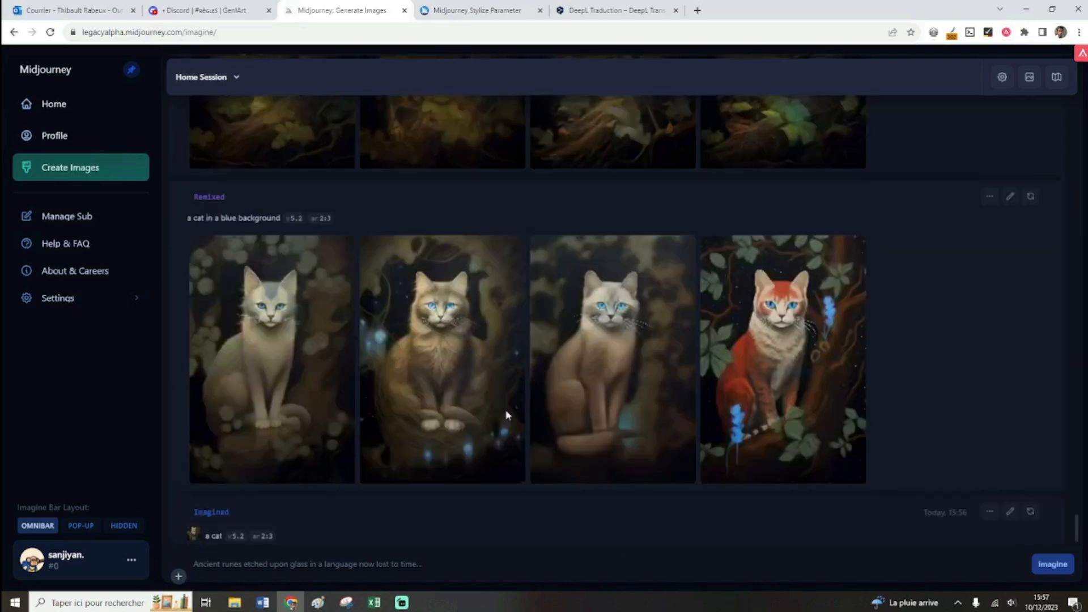
Open the upscaled cat image, switch the generation mode to Revise, and submit "a cat in a blue background"
scroll(491, 409, up, 6)
scroll(268, 378, up, 6)
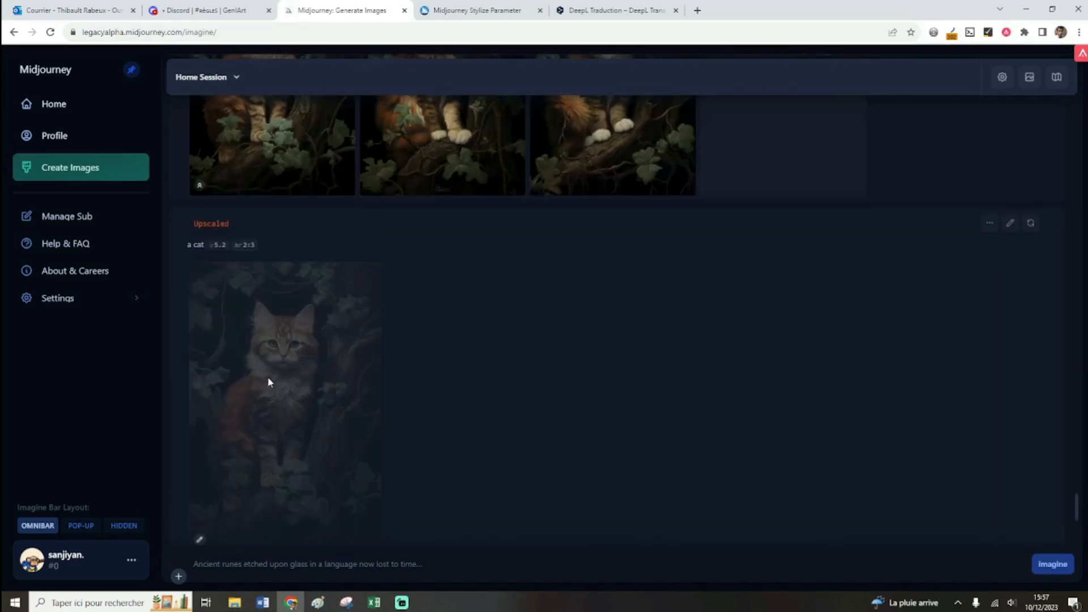
click(268, 376)
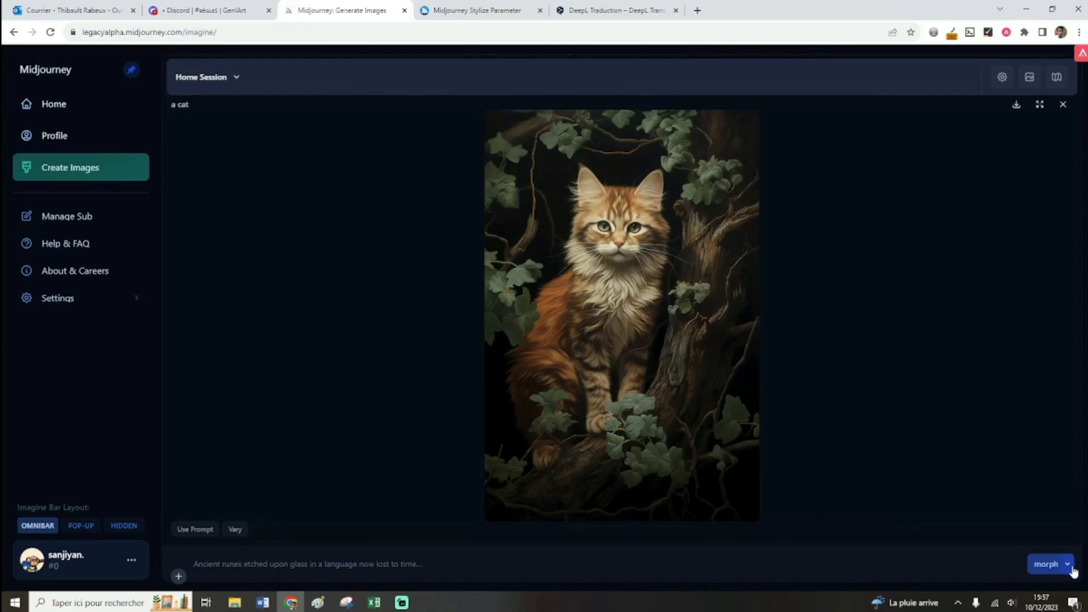
click(1067, 564)
click(1020, 480)
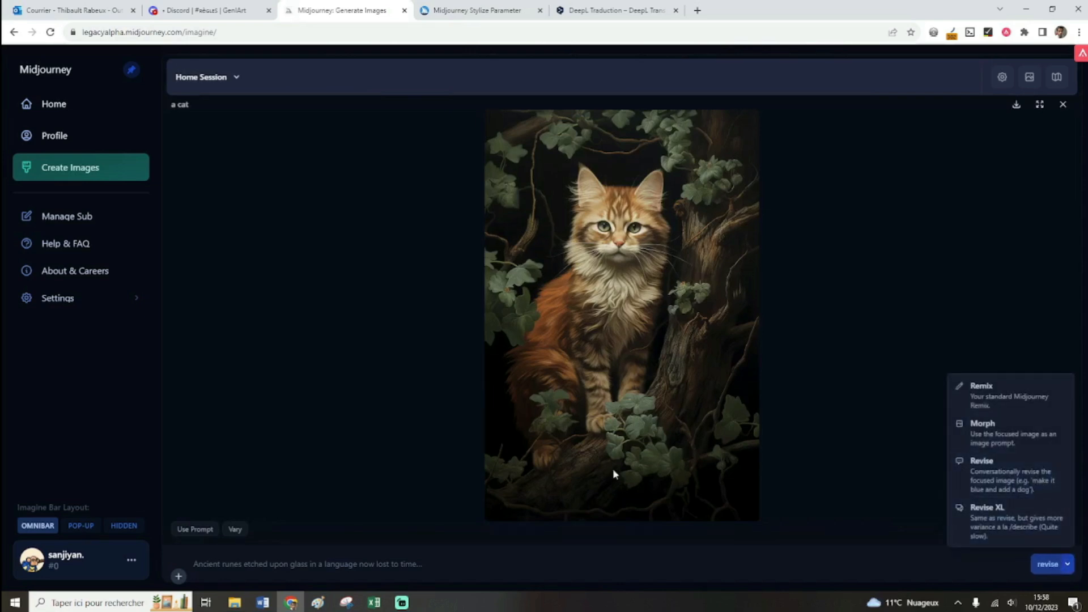
click(193, 564)
text(a cat in a blue background)
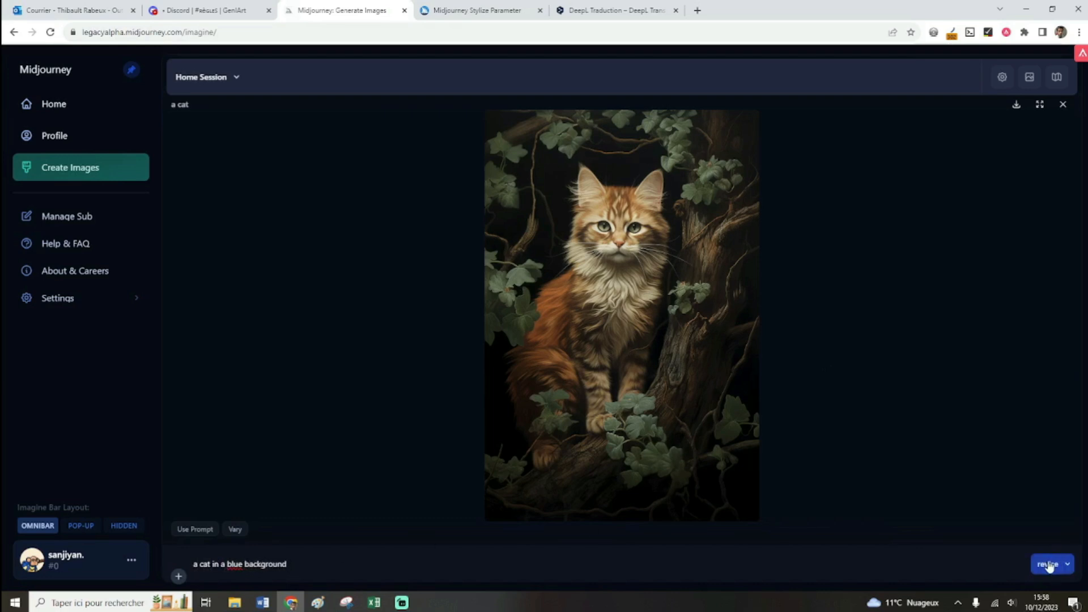
click(1047, 567)
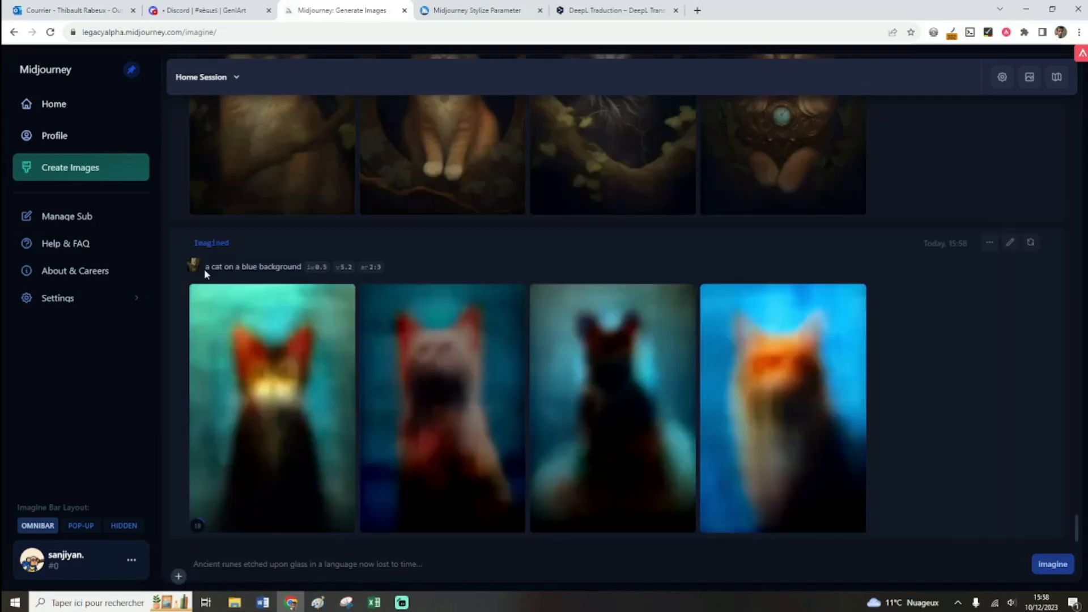
Highlight and copy the rewritten prompt "a cat on a blue background" above the revised images, and clear the highlight
drag(205, 267, 301, 268)
key(ctrl+c)
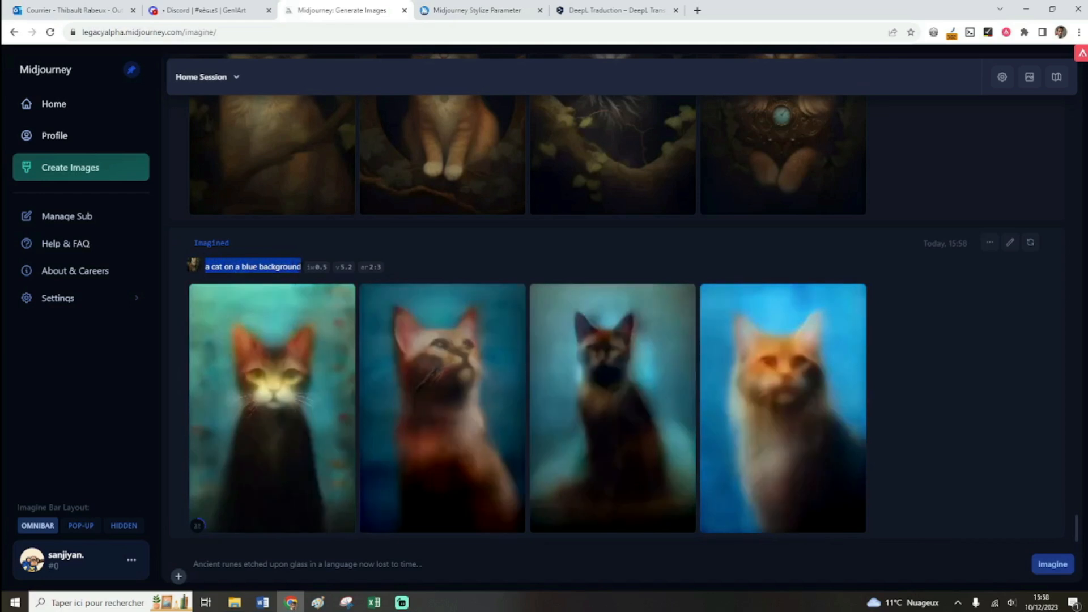
click(304, 267)
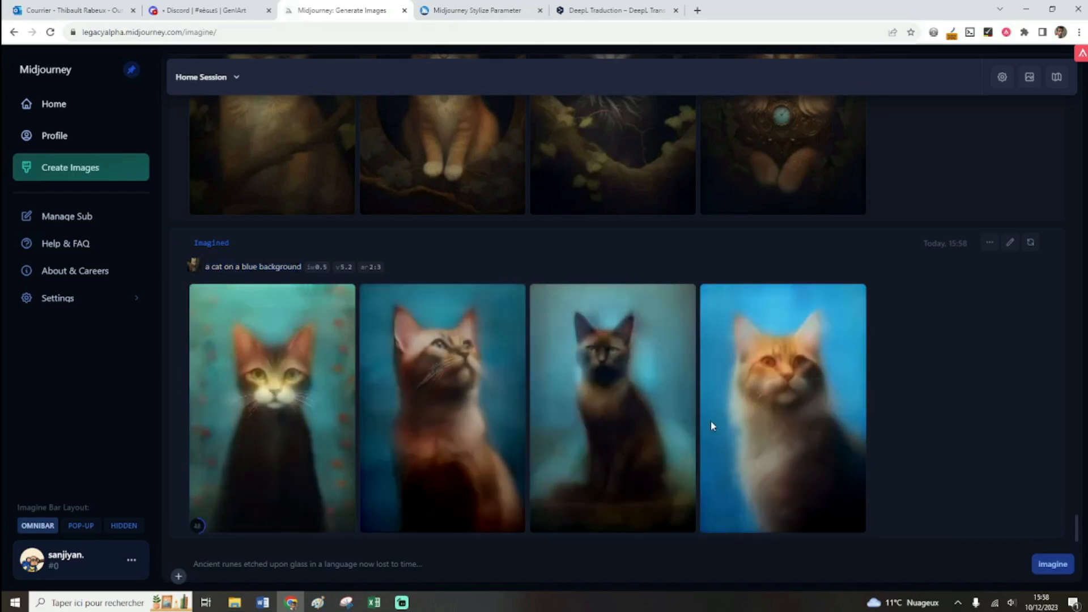
Leaf back and forth through the four enlarged "a cat on a blue background" results, and close the viewer
click(831, 359)
key(Left)
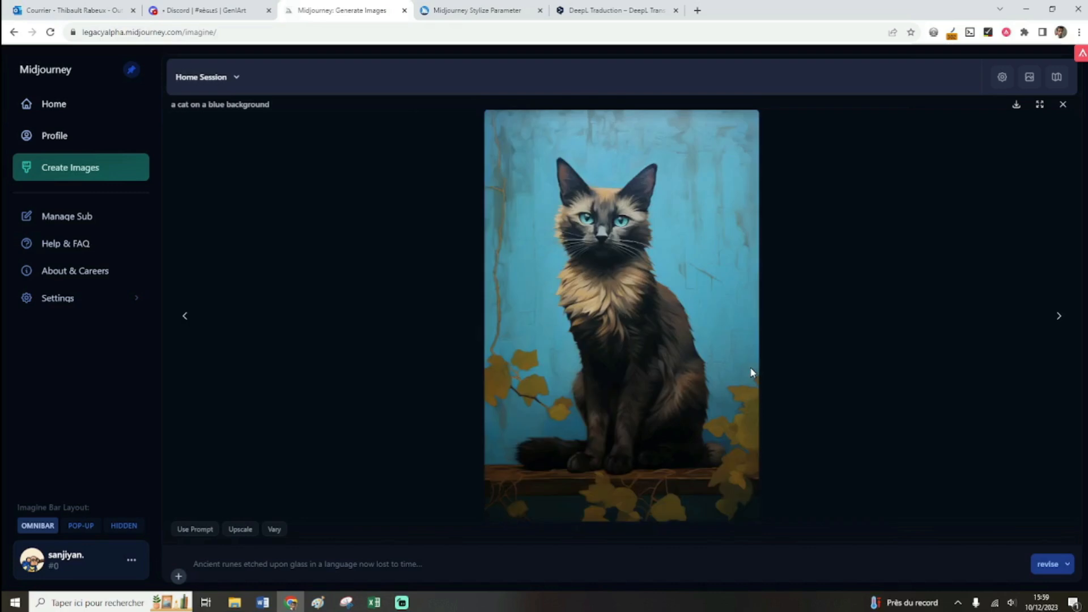
key(Left)
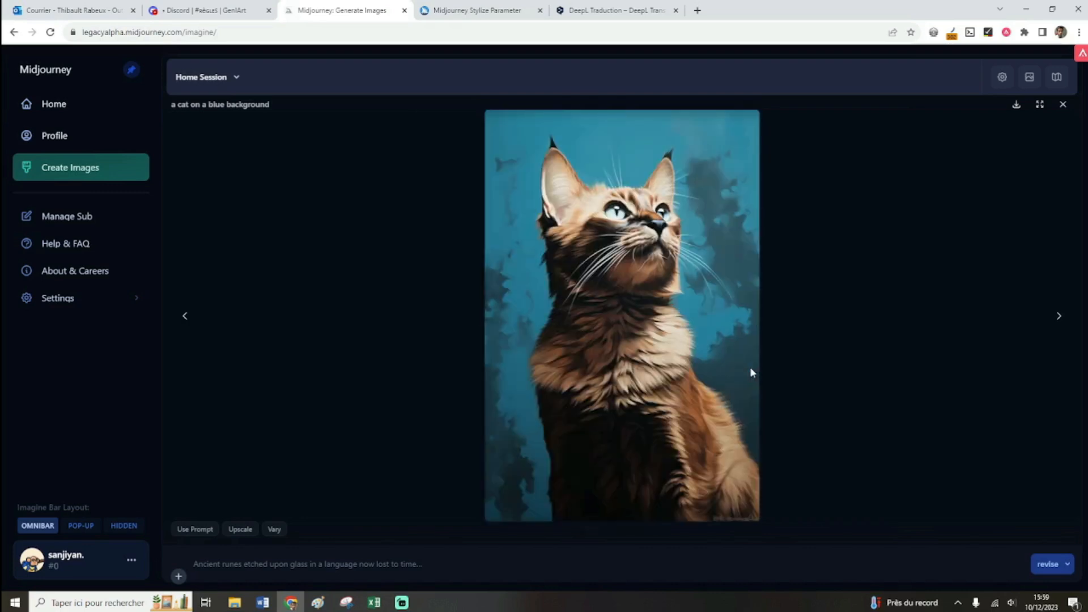
key(Left)
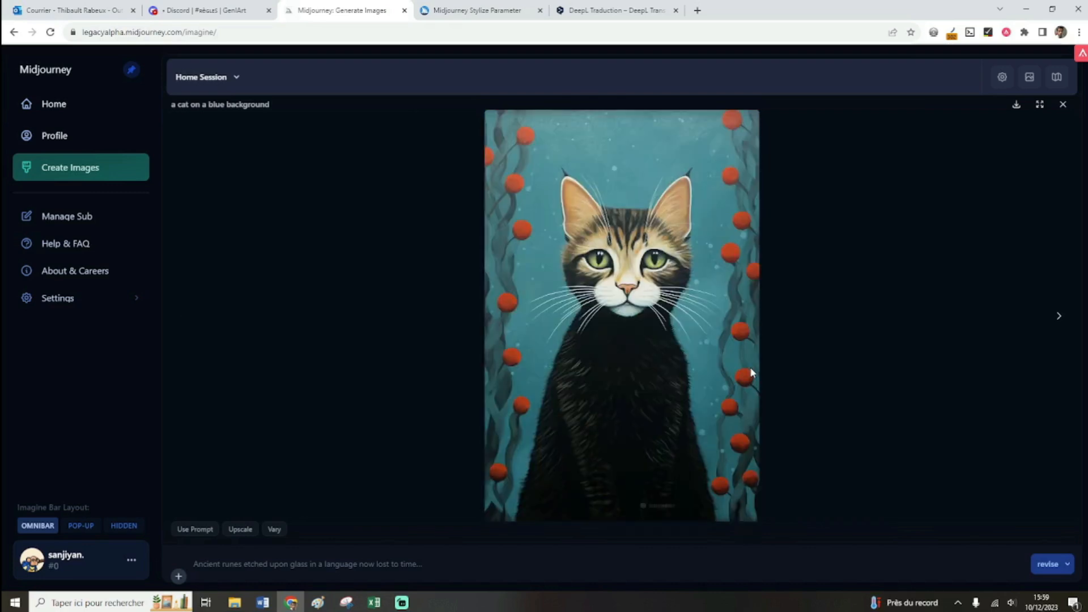
key(Right)
key(Right)
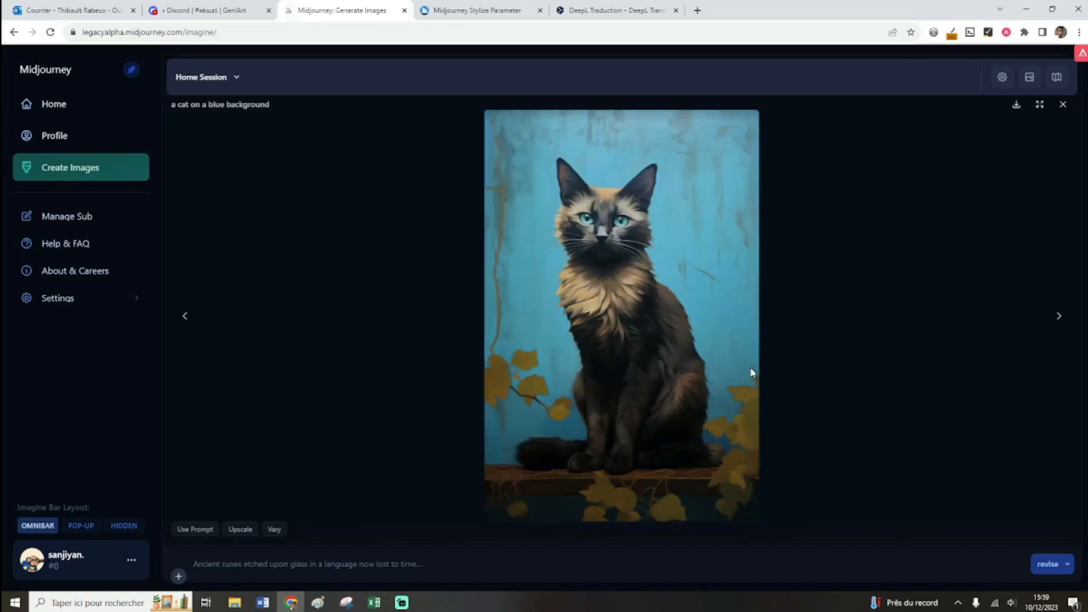
key(Right)
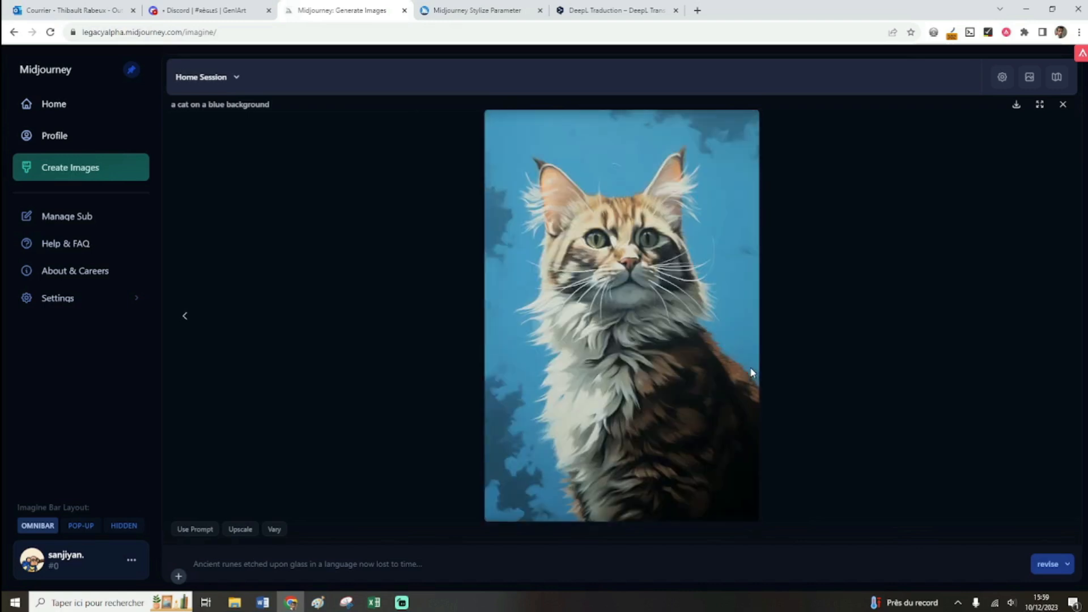
key(Left)
key(Escape)
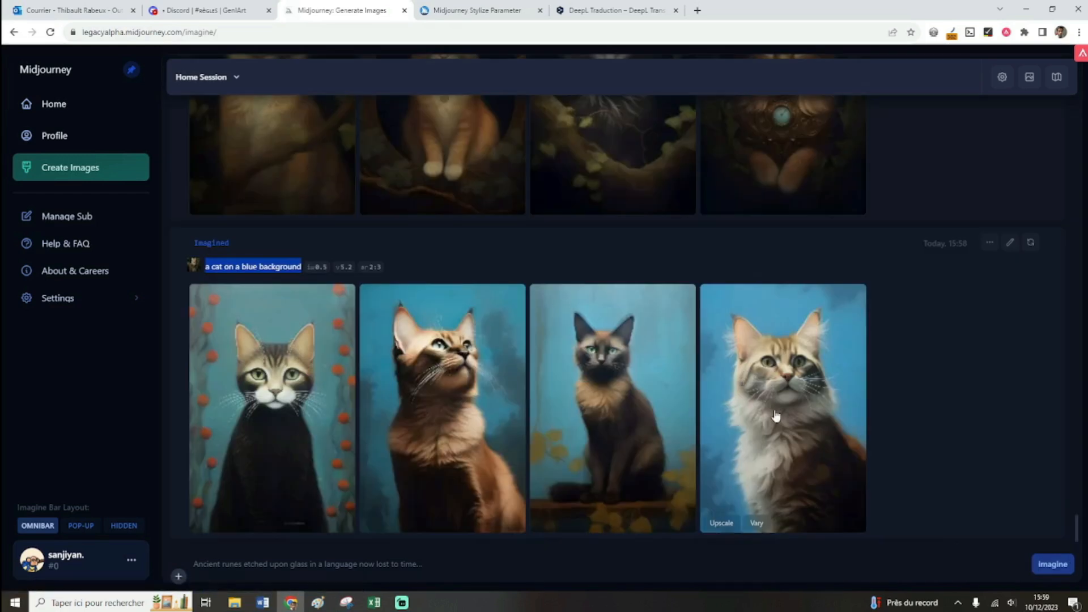
Open the upscaled forest cat image, submit "a cat on a blue background" in Revise XL mode, and return to the newest results
scroll(829, 441, up, 5)
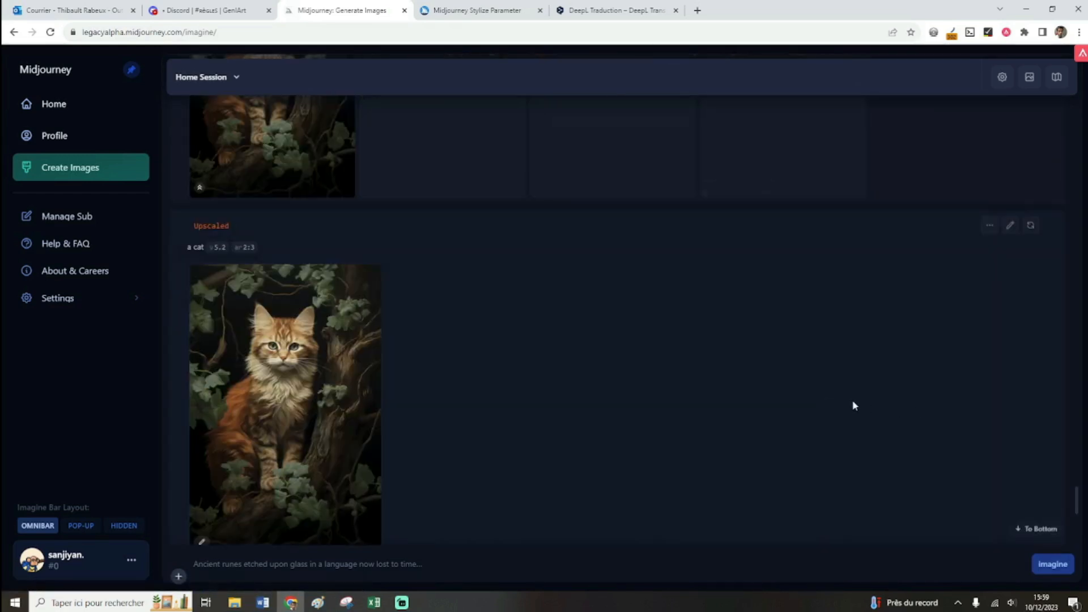
click(363, 524)
key(ctrl+v)
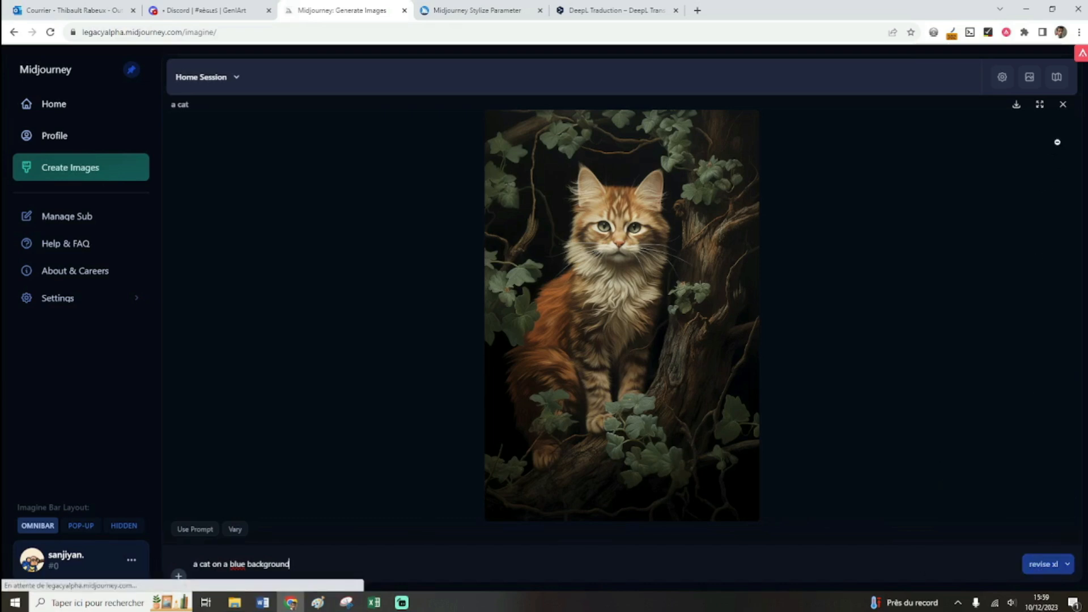
click(1062, 105)
click(1042, 528)
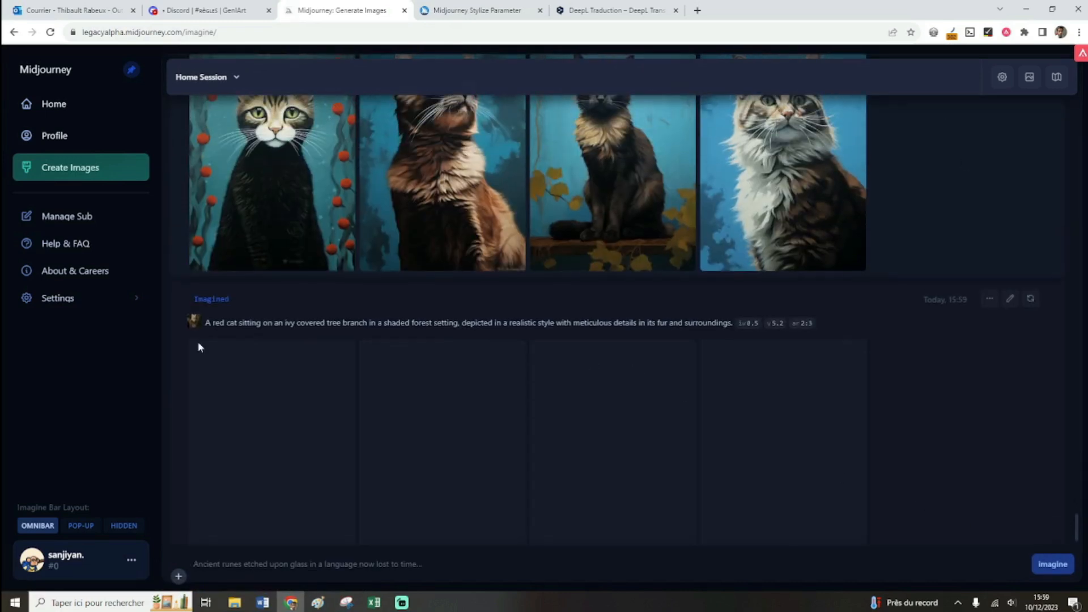
Highlight the opening words of the new Revise XL prompt, and highlight "on a blue background" in the earlier Revise prompt for comparison
drag(205, 322, 235, 323)
click(234, 322)
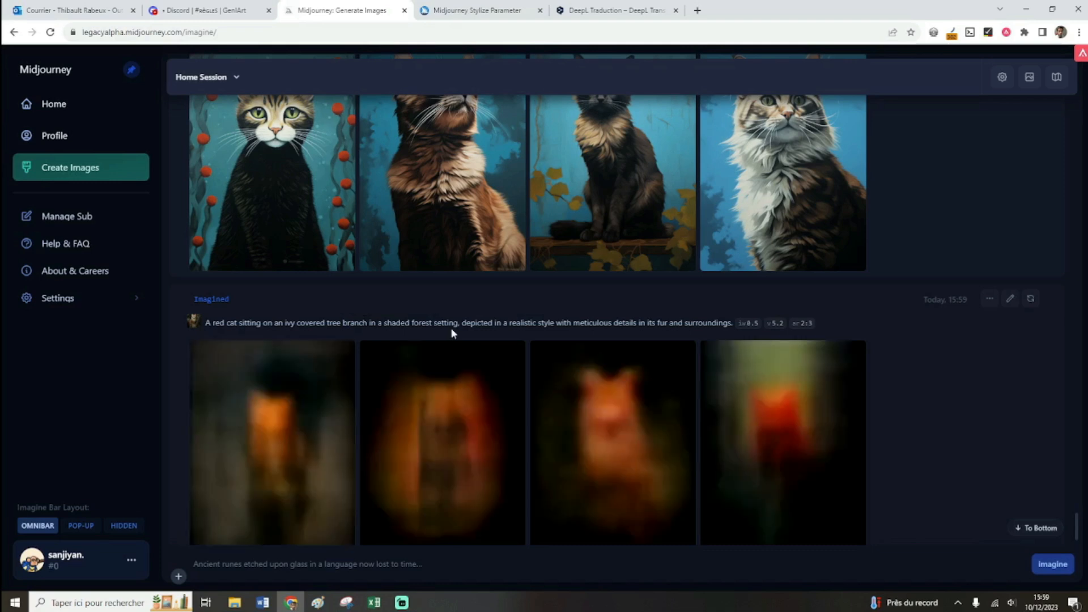
scroll(450, 328, up, 3)
drag(205, 175, 302, 175)
click(278, 184)
scroll(272, 193, up, 1)
drag(224, 232, 303, 233)
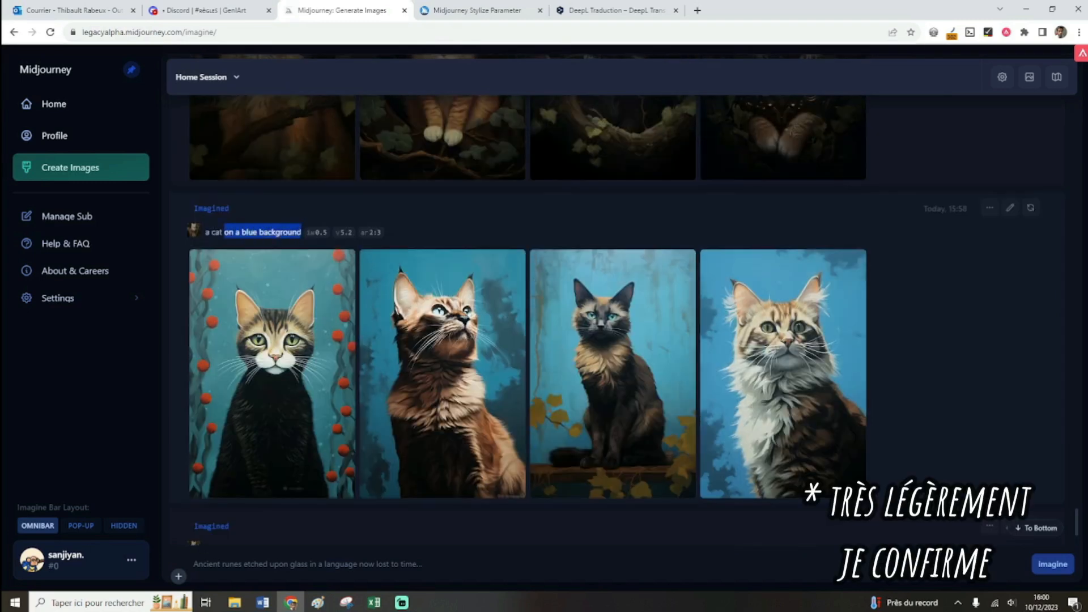
click(287, 239)
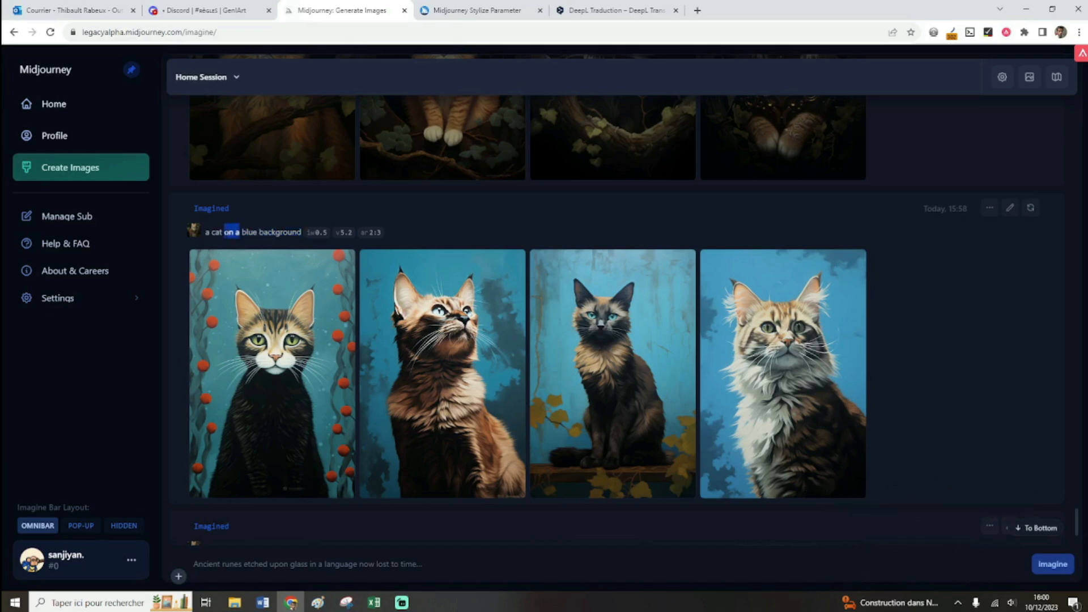
Highlight the full "A red cat sitting on an ivy covered tree branch" prompt and compare its images with the blue-background cats
scroll(270, 255, down, 1)
scroll(270, 255, down, 4)
drag(205, 266, 726, 267)
click(727, 267)
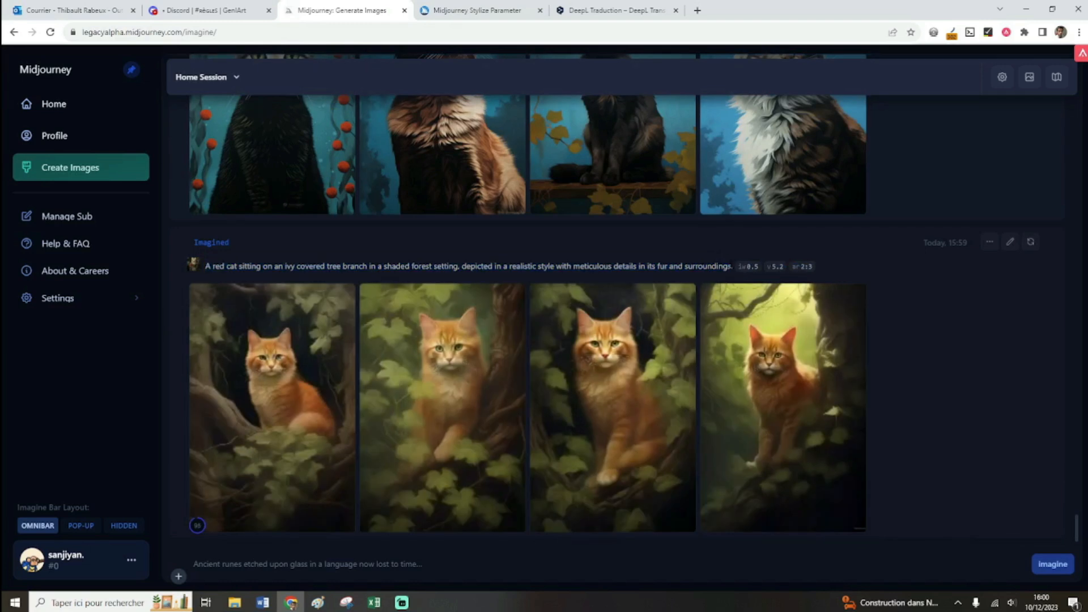
scroll(199, 308, up, 4)
mouse_move(311, 309)
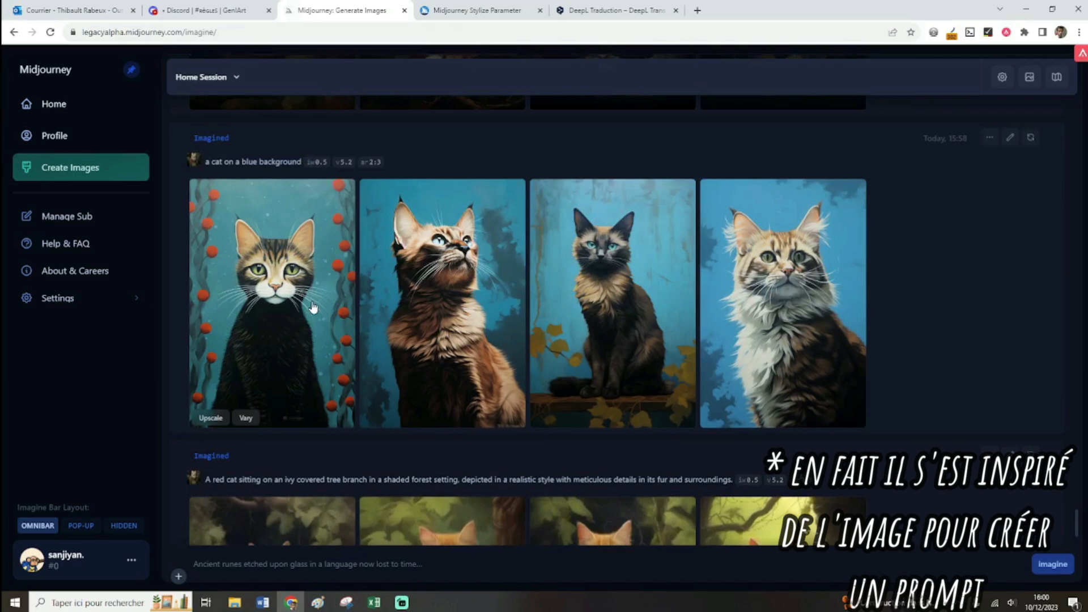
scroll(312, 306, down, 3)
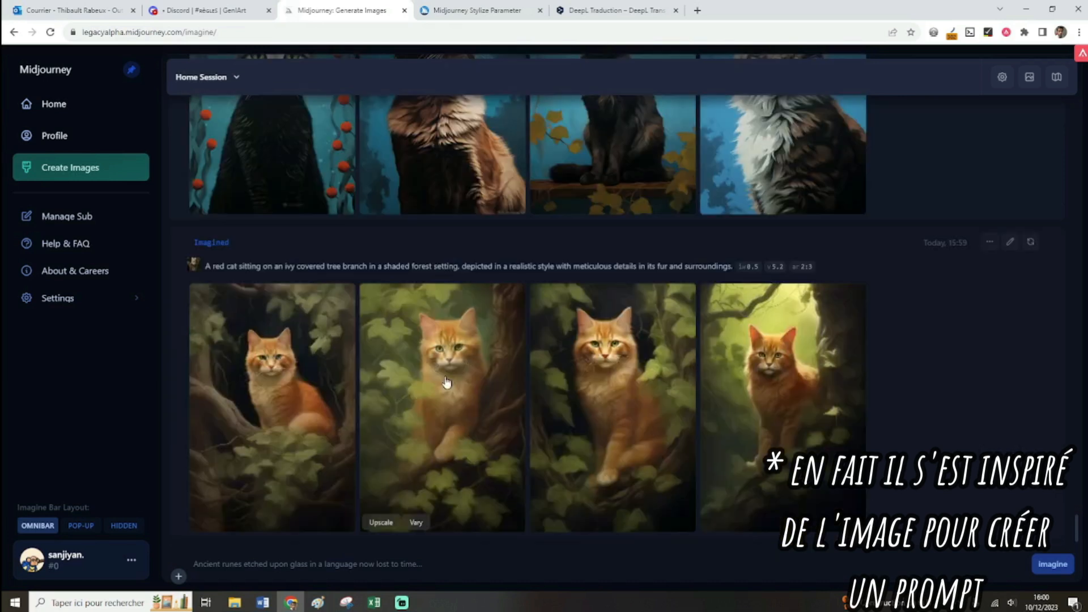
Leaf through the enlarged red cat results among the ivy, and close the viewer
click(317, 401)
key(Right)
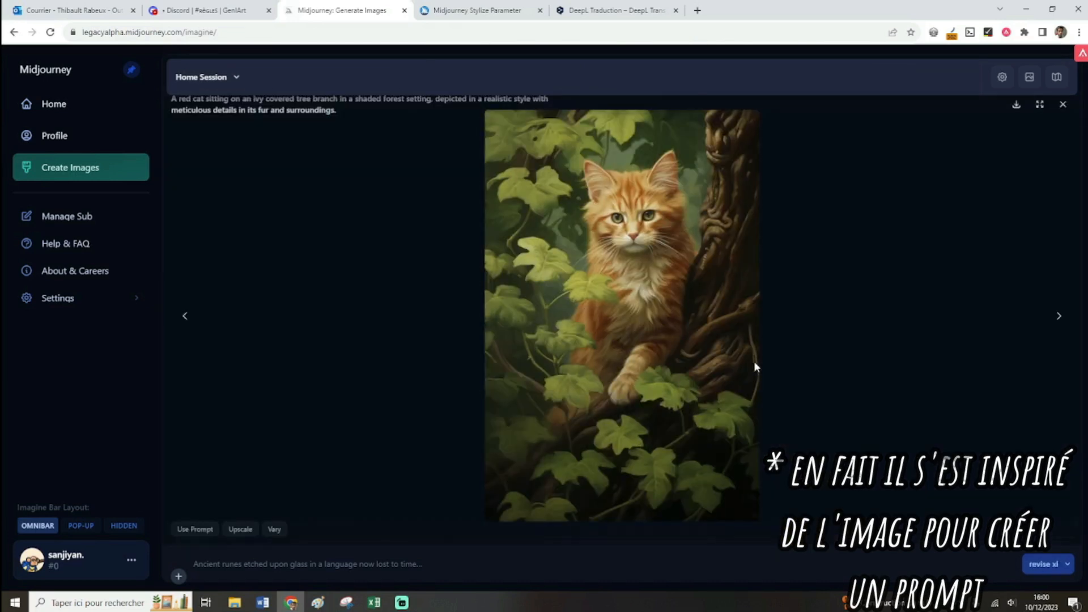
key(Right)
key(Right)
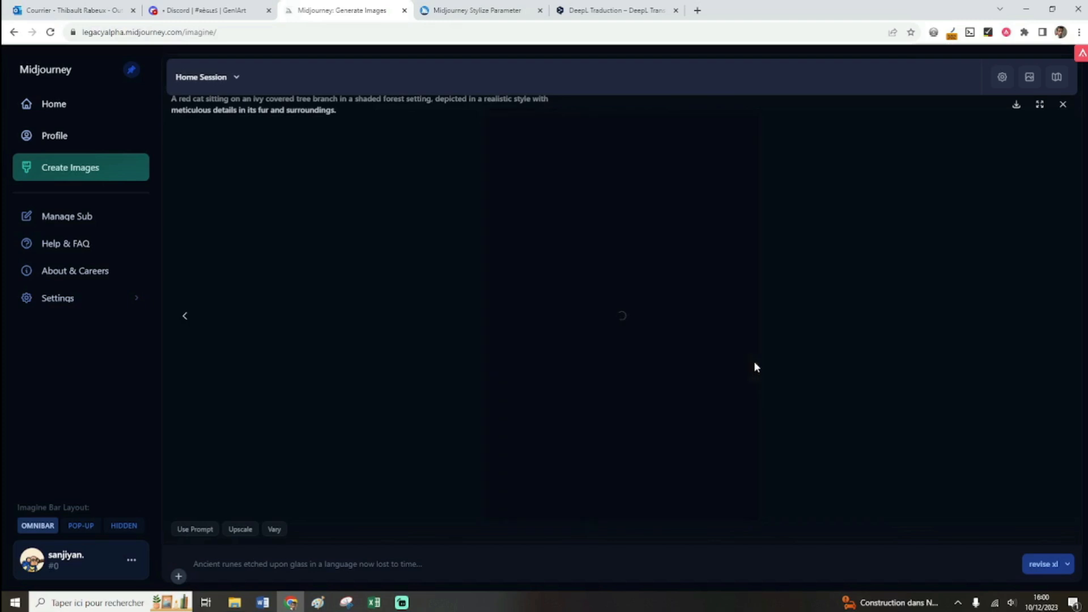
key(Left)
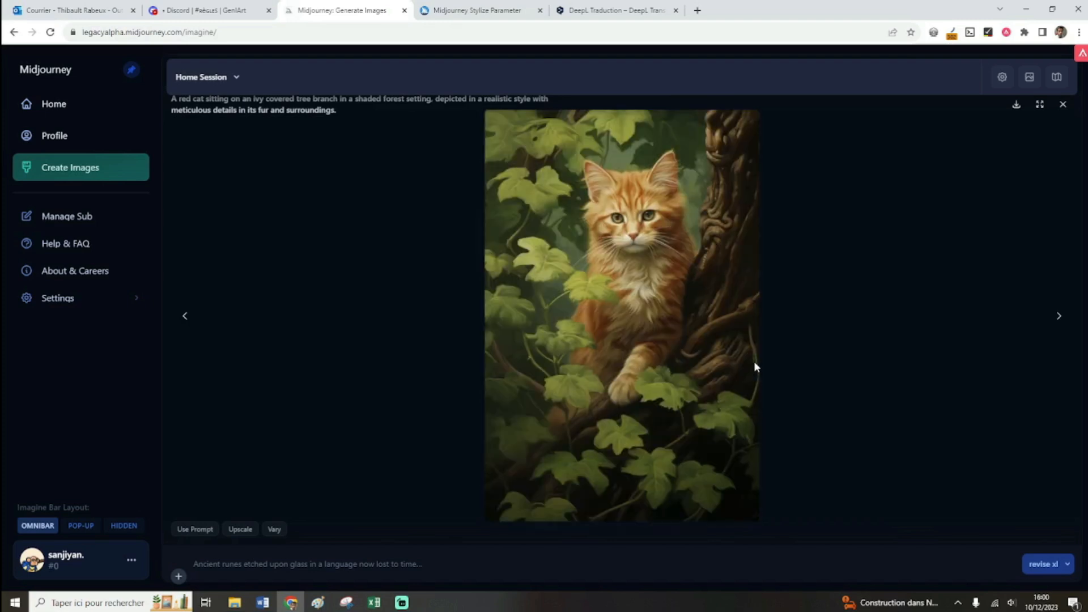
key(Escape)
Reopen the upscaled forest cat image, switch the generation mode to Revise, and submit "a cat"
scroll(434, 365, up, 10)
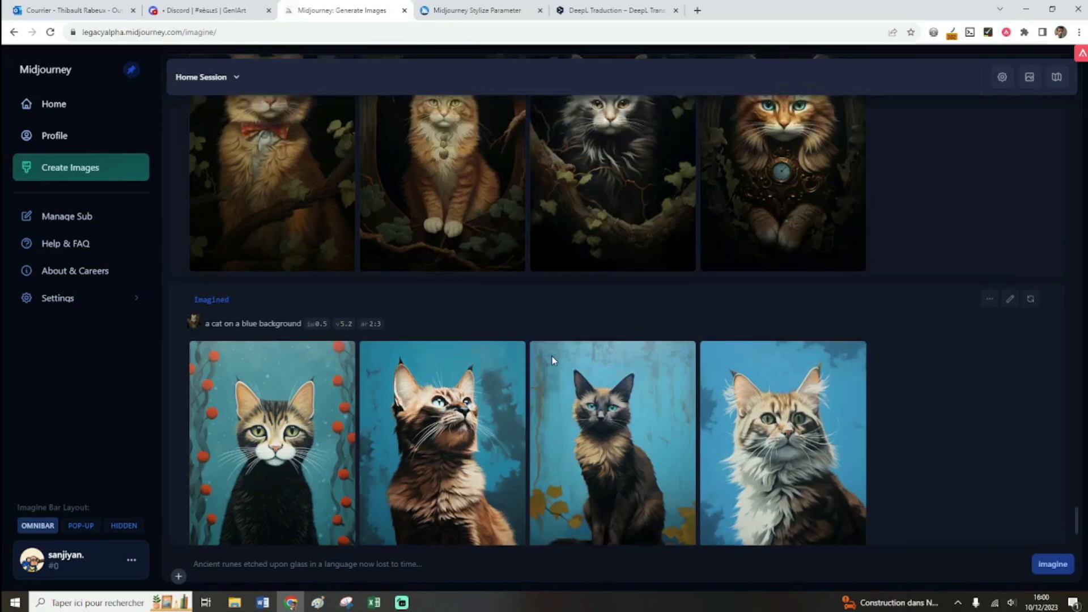
scroll(434, 365, up, 5)
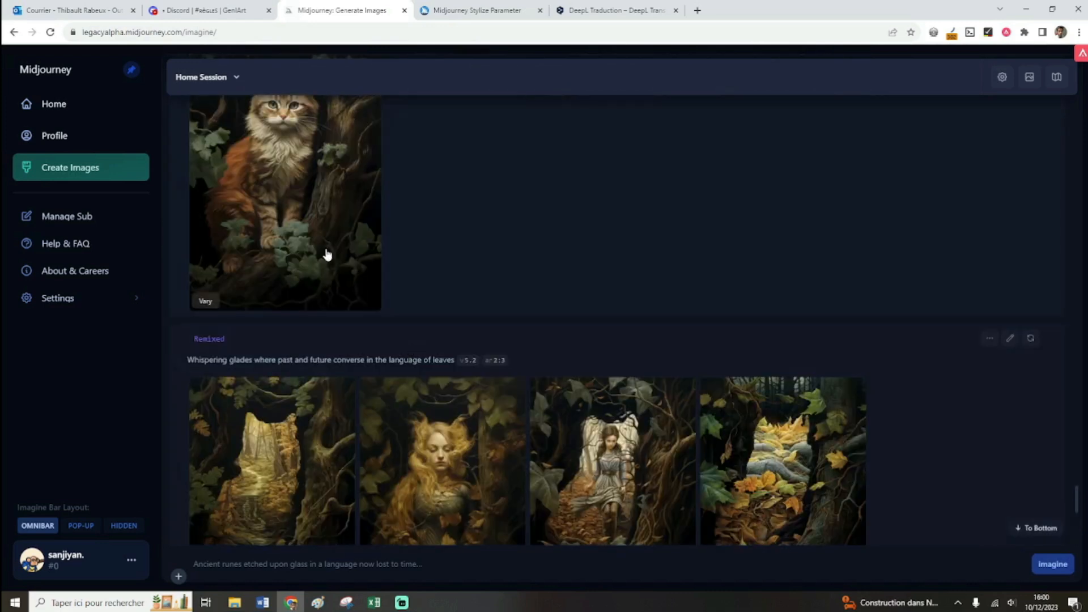
click(340, 251)
click(1067, 564)
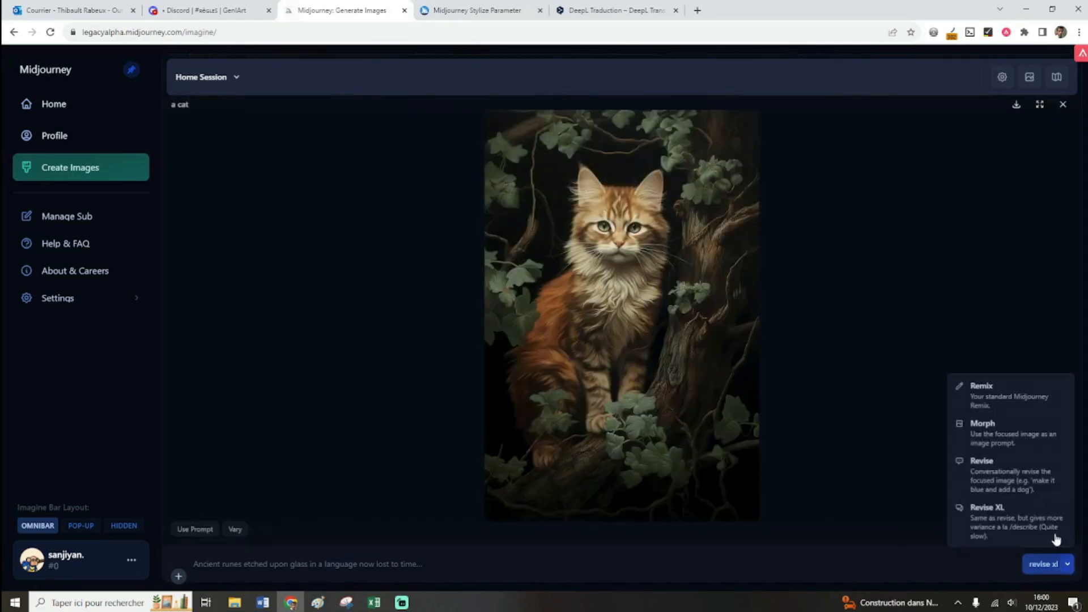
click(1008, 486)
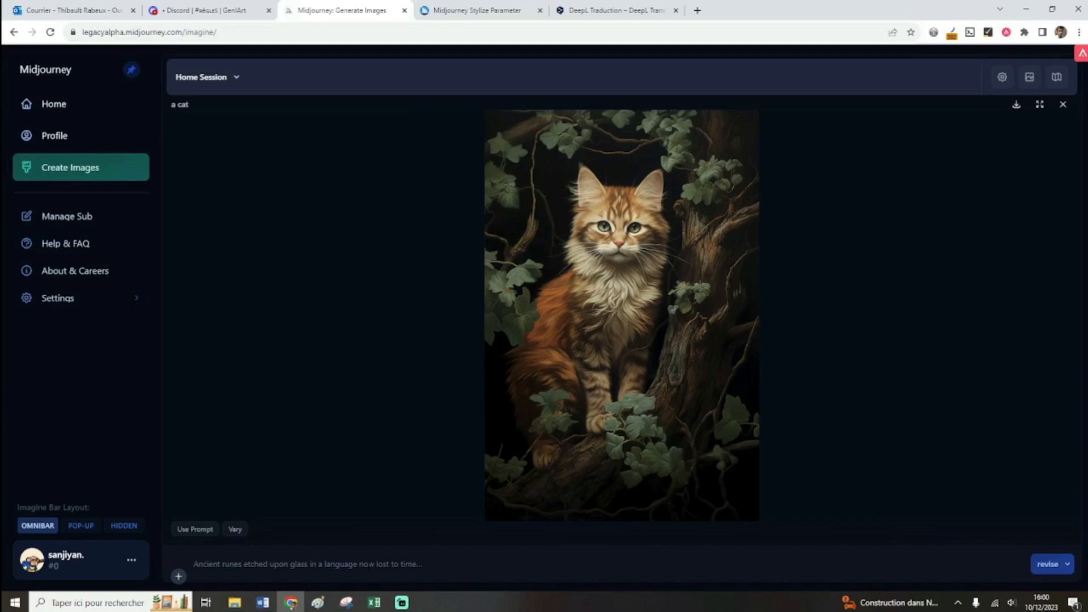
text(a cat)
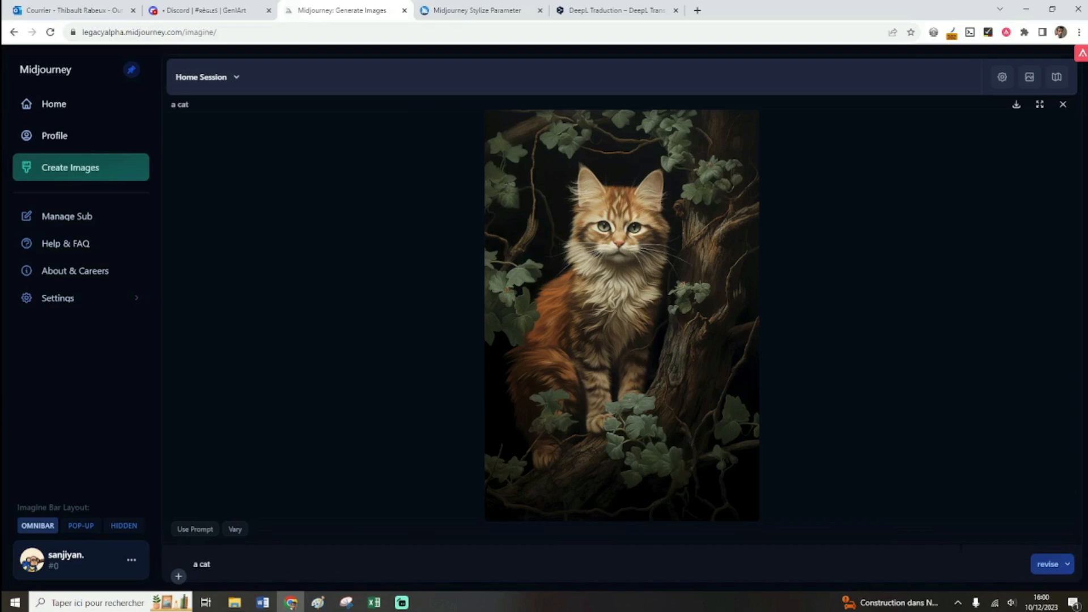
click(1049, 567)
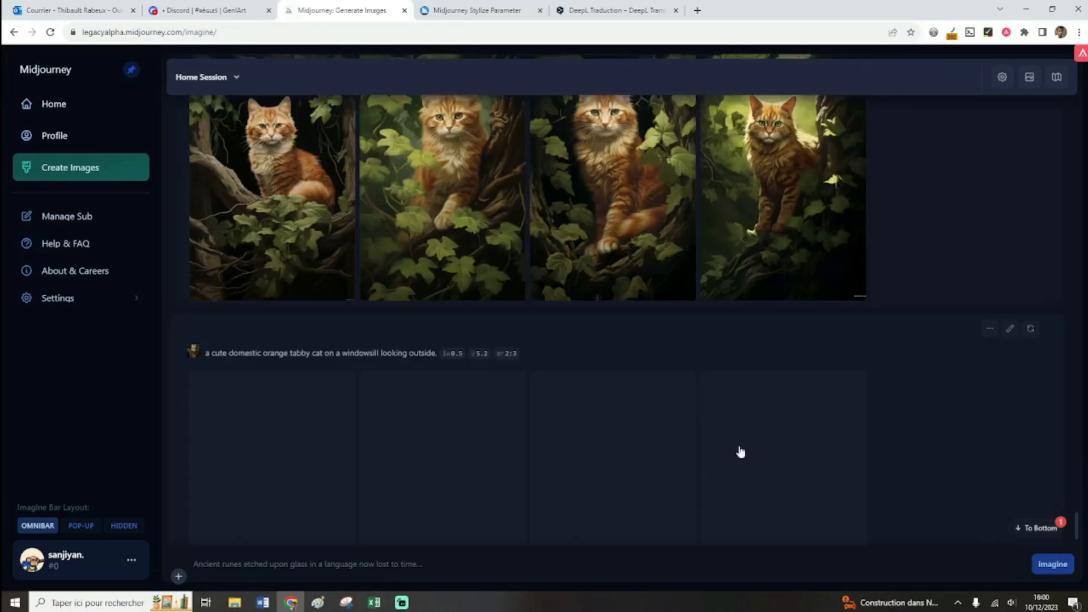
Highlight the windowsill cat prompt and part of the red cat prompt to compare their wording
drag(206, 266, 435, 266)
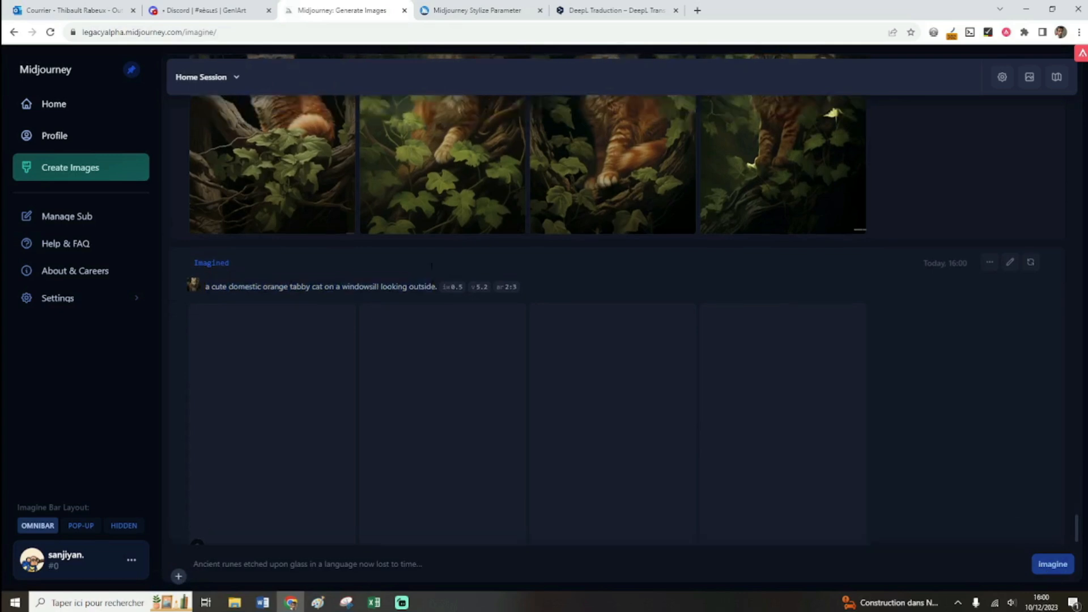
drag(359, 288, 707, 289)
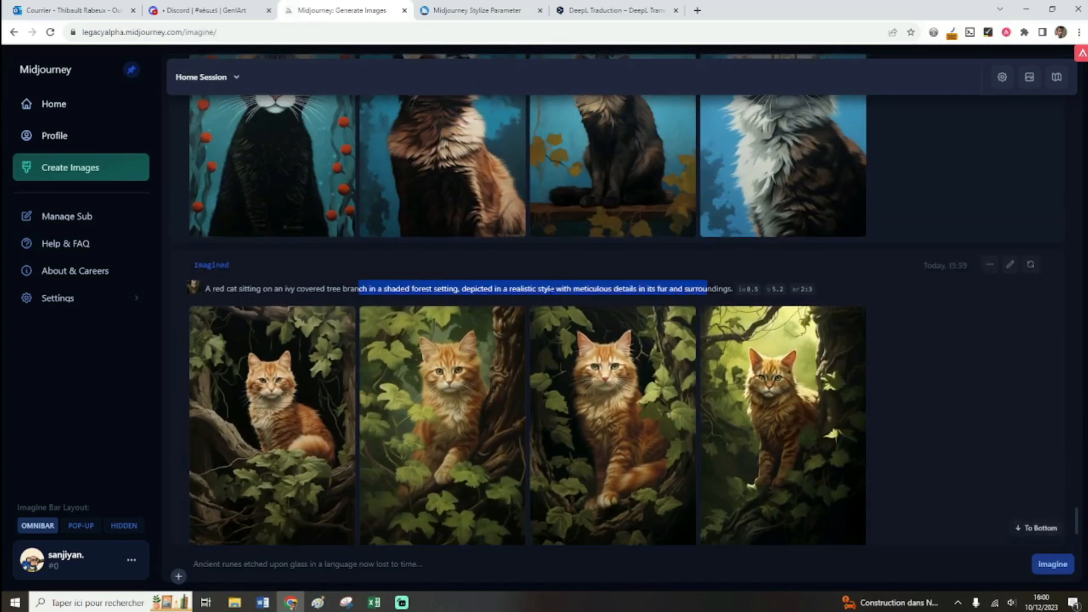
drag(437, 324, 214, 324)
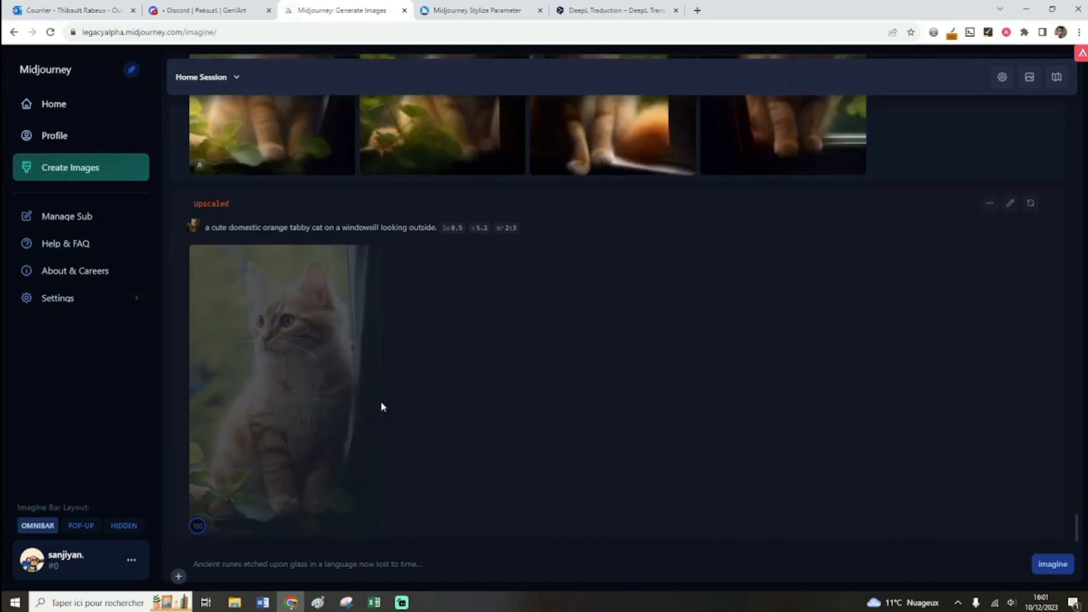
Add the upscaled windowsill cat to the prompt as an image reference, and remove it
scroll(321, 413, up, 5)
scroll(322, 412, down, 5)
right_click(264, 370)
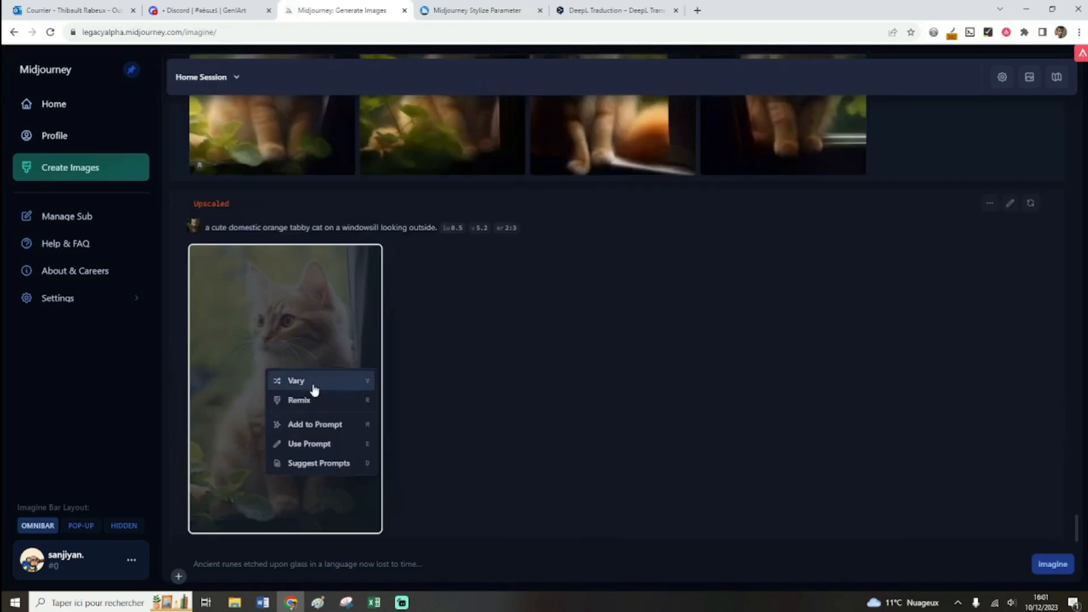
click(327, 429)
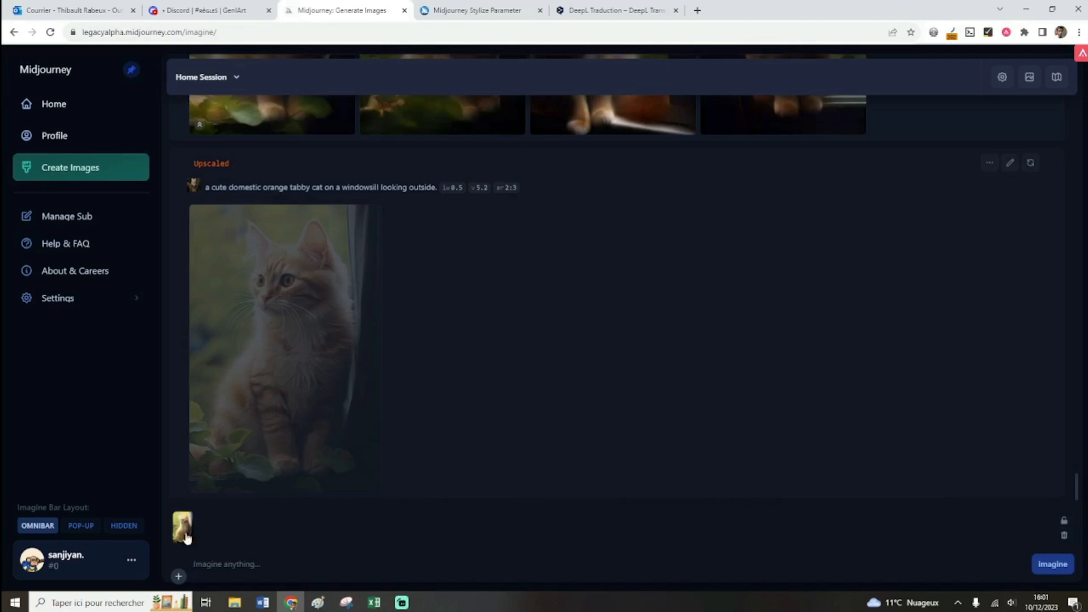
mouse_move(187, 520)
click(188, 518)
Reuse the upscaled windowsill cat's prompt in the imagine bar, and clear both its text and its reference image
right_click(293, 419)
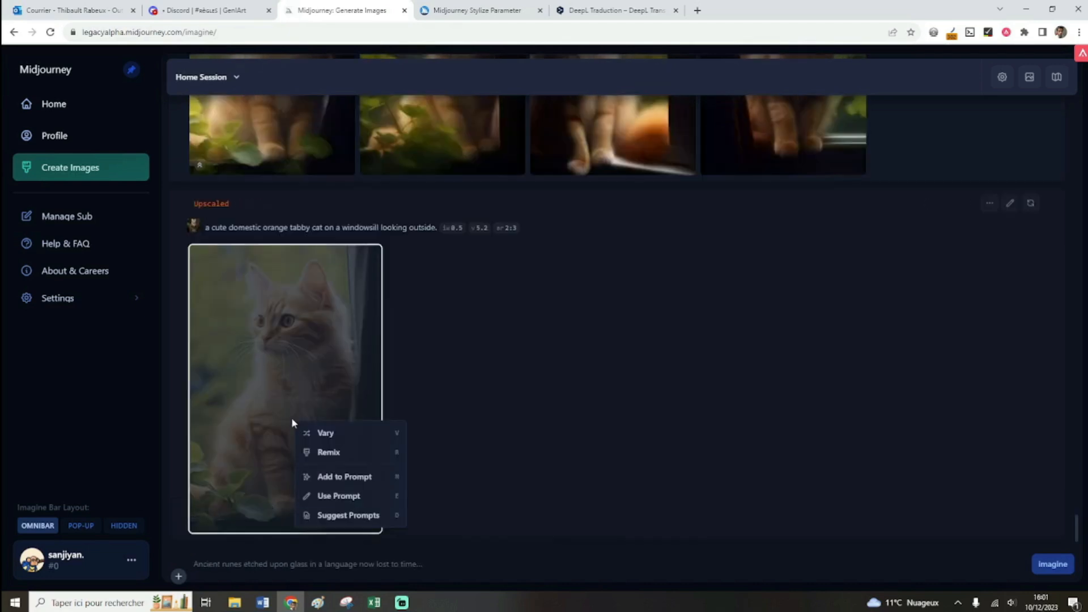
click(339, 497)
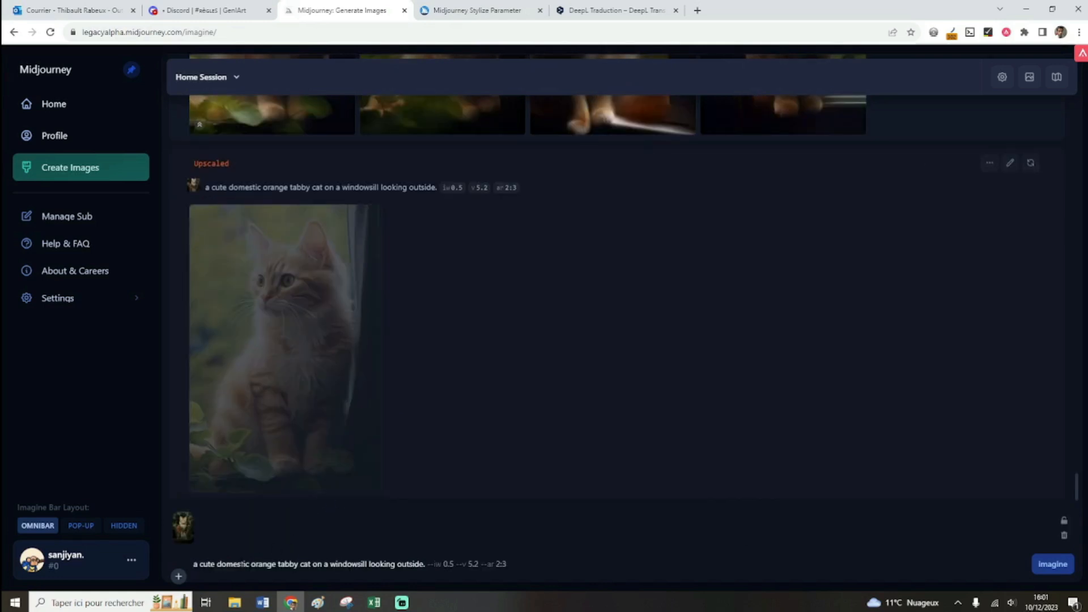
drag(506, 563, 181, 560)
key(BackSpace)
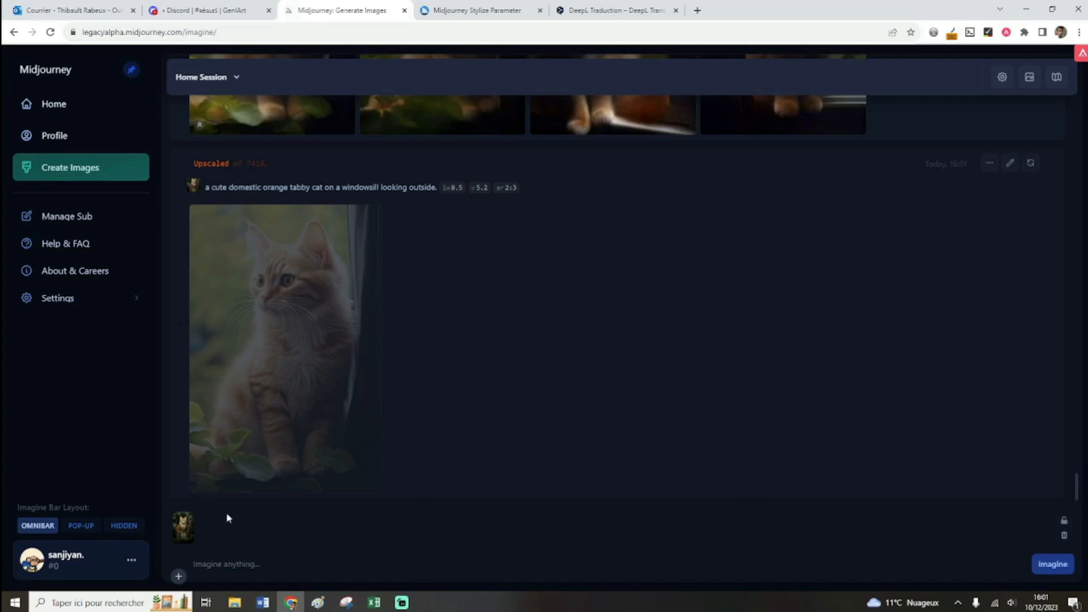
click(188, 518)
Request prompt suggestions for the upscaled windowsill cat, and cancel the description request
right_click(280, 452)
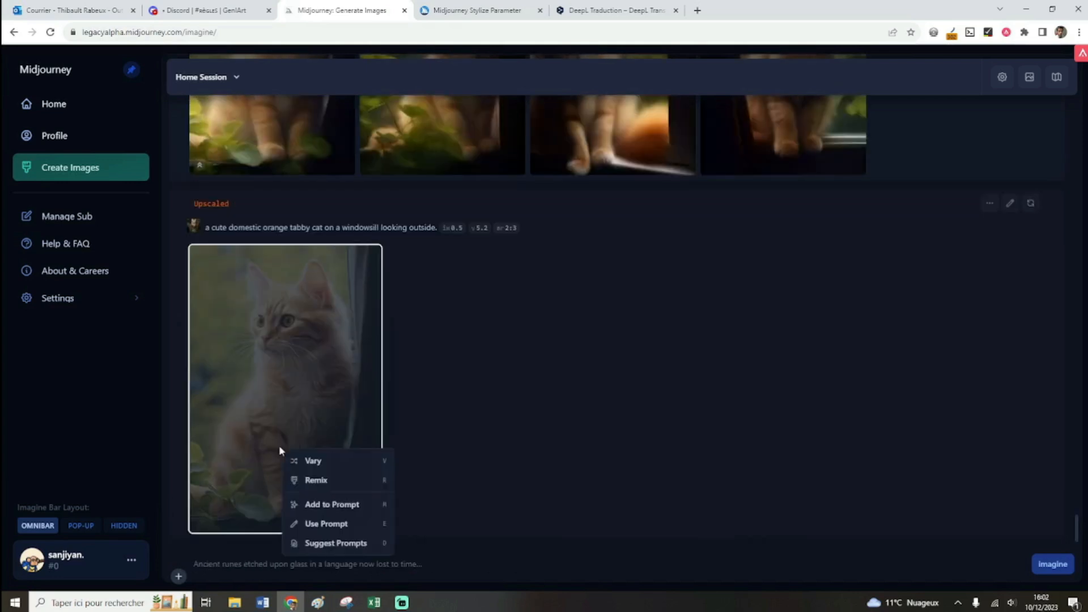
click(340, 545)
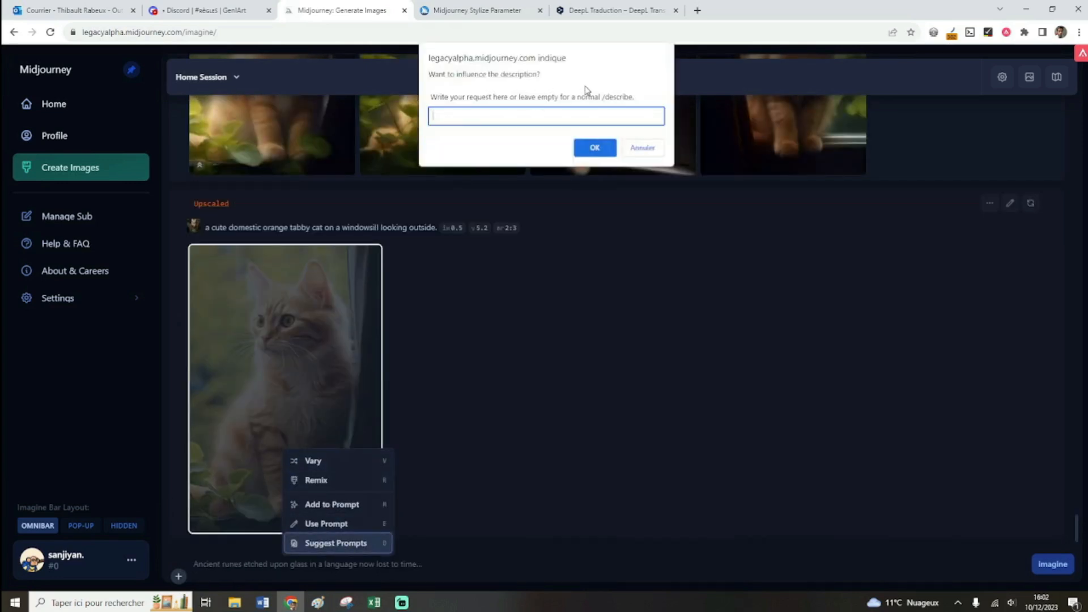
click(642, 148)
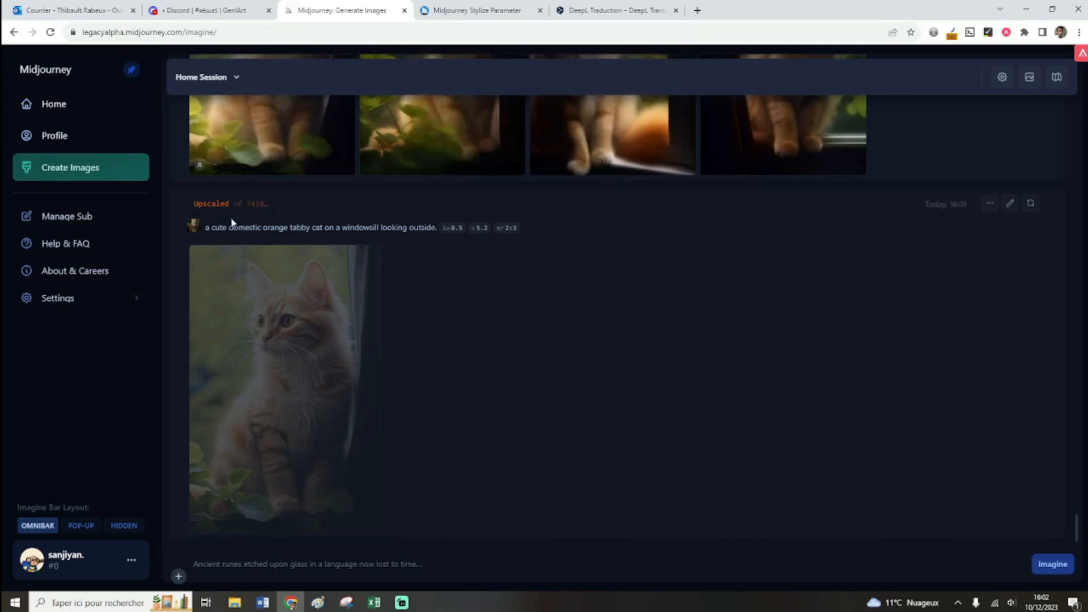
Copy "a cute domestic orange tabby cat on a windowsill looking outside." and request prompt suggestions for the upscaled cat influenced by that text
drag(206, 227, 439, 229)
key(ctrl+c)
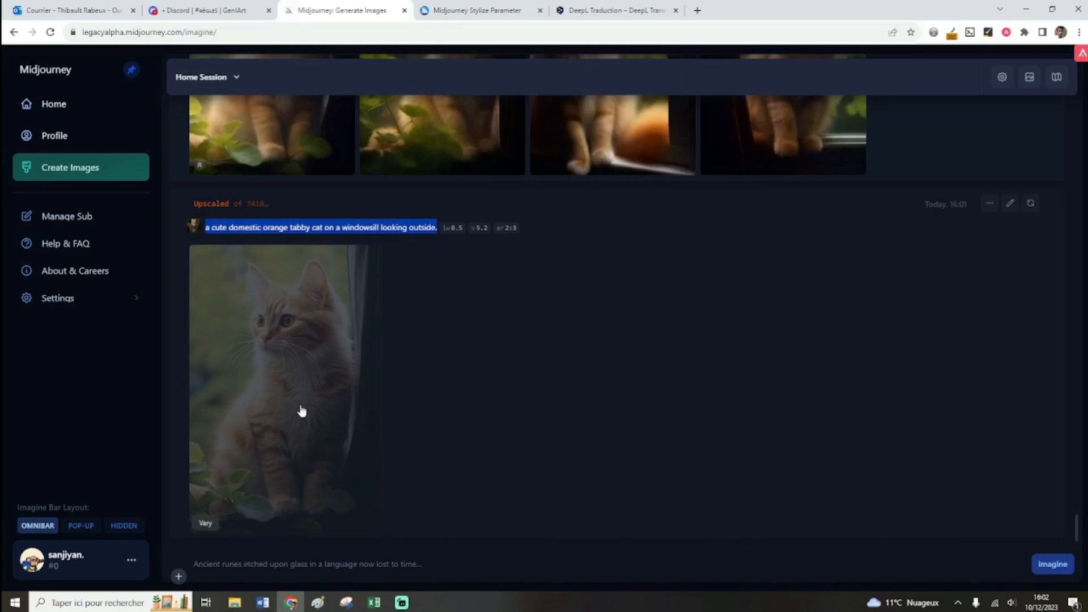
right_click(321, 374)
key(d)
key(ctrl+v)
click(594, 148)
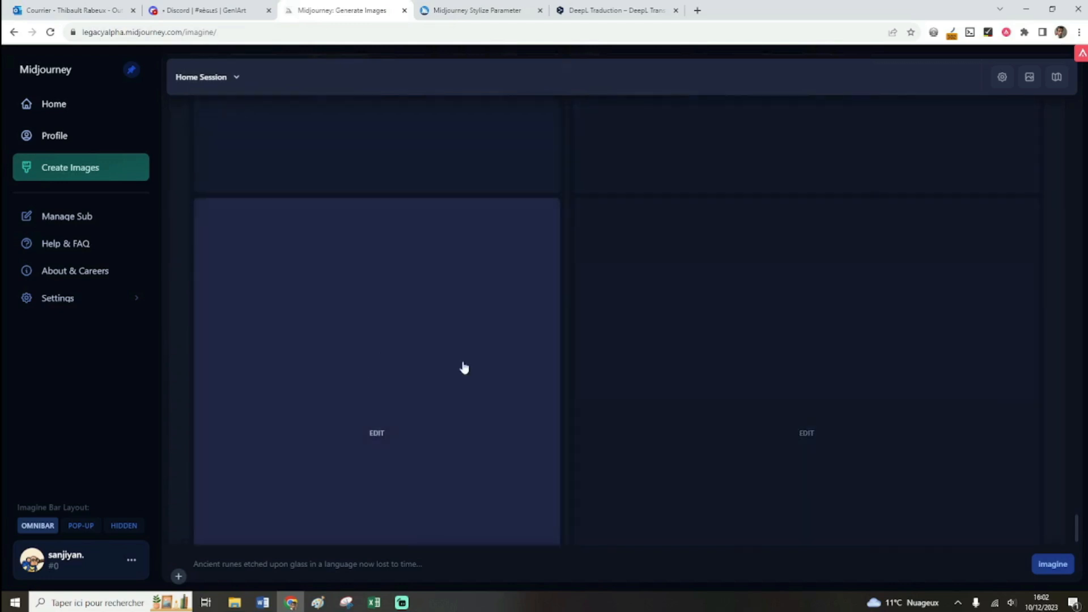
Examine the suggested prompts generated from the upscaled windowsill cat image
scroll(491, 369, up, 8)
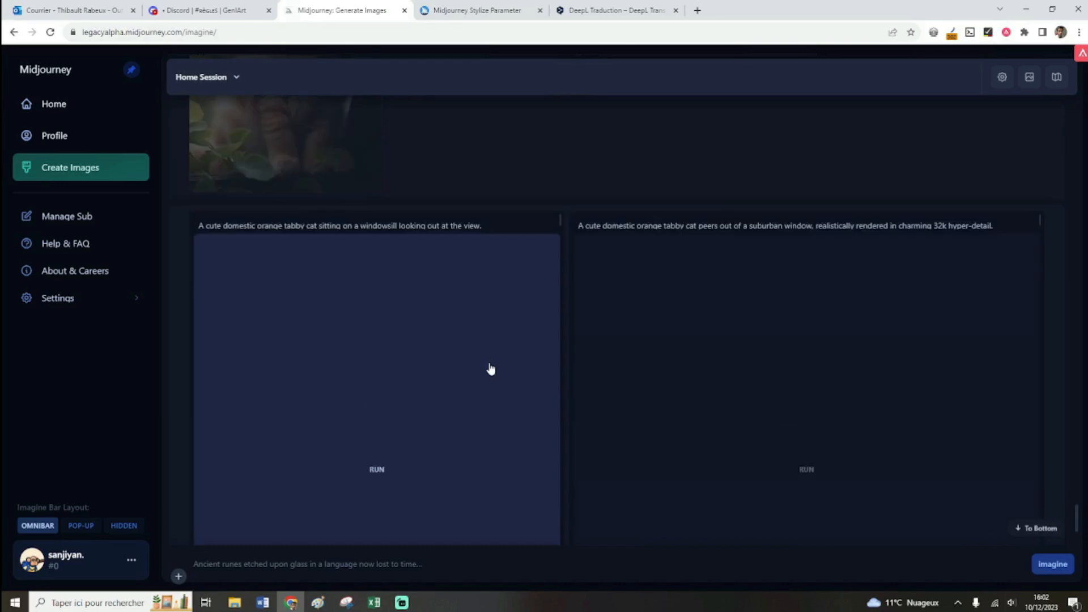
scroll(346, 359, down, 5)
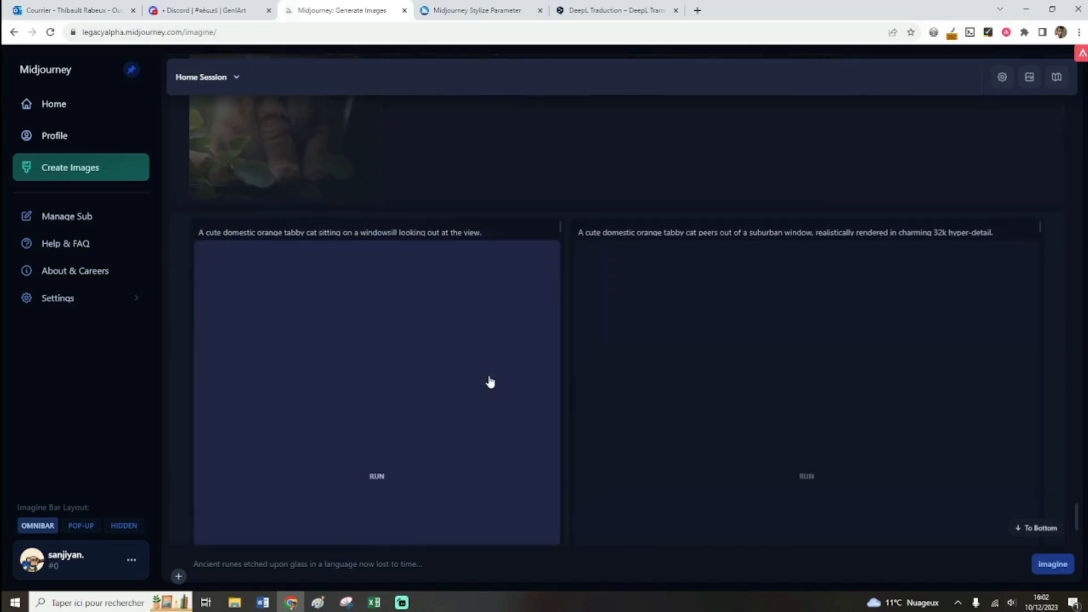
scroll(531, 222, down, 1)
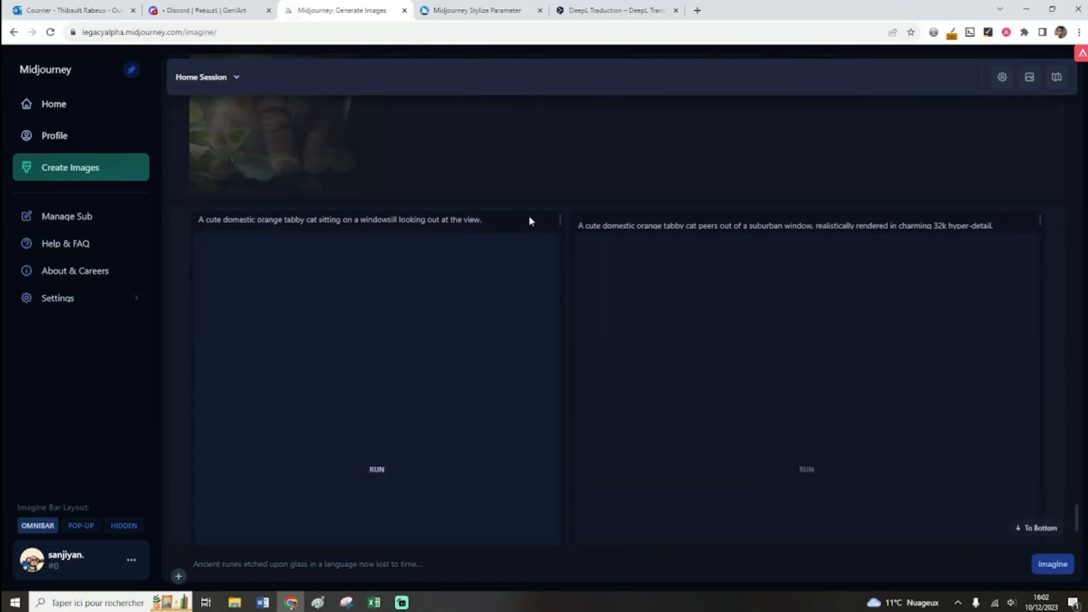
scroll(531, 221, up, 1)
scroll(454, 220, down, 1)
scroll(188, 225, up, 1)
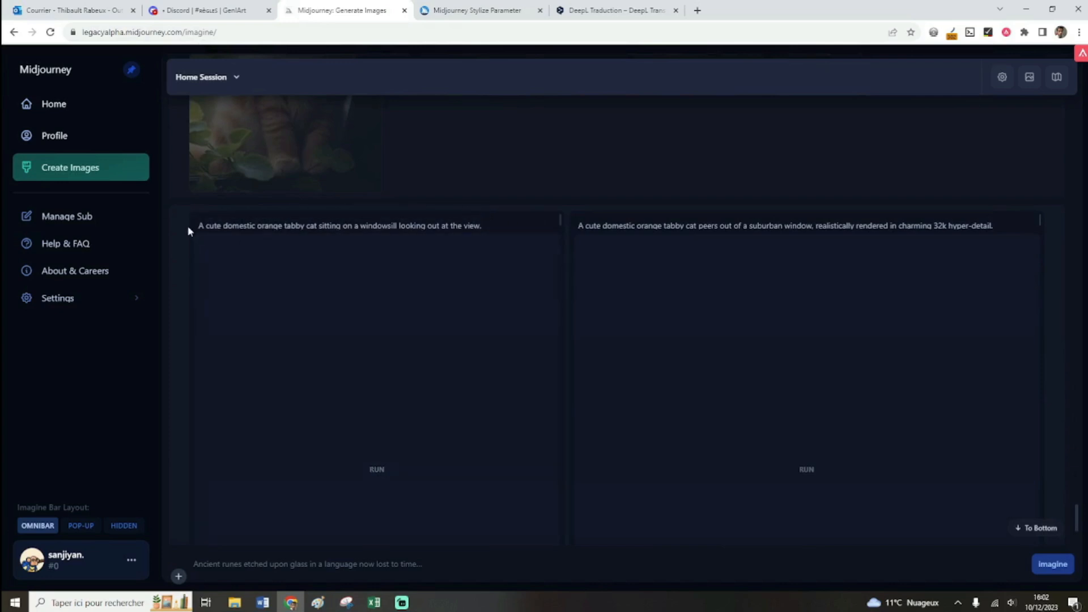
Examine the suggested windowsill prompt against the source image and the suburban window alternative
drag(195, 226, 485, 226)
scroll(359, 158, up, 2)
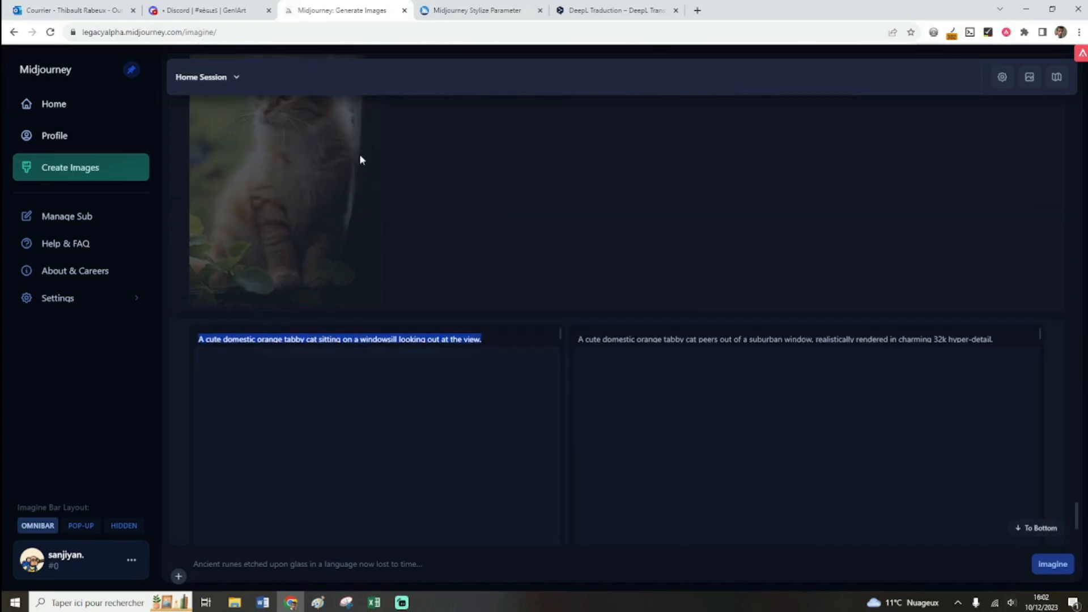
scroll(308, 219, up, 1)
scroll(408, 291, down, 1)
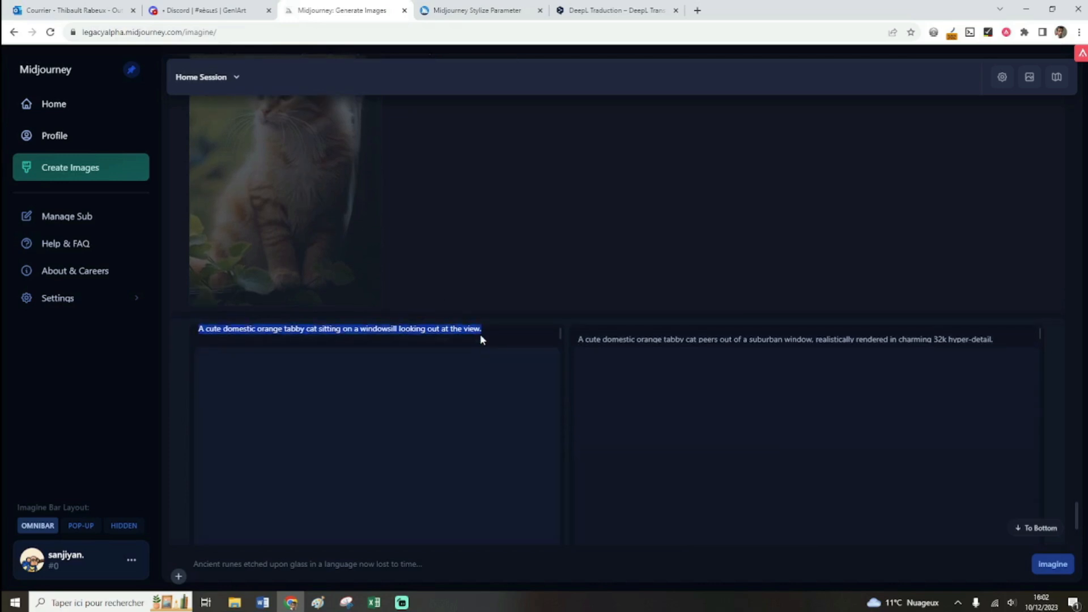
scroll(318, 223, up, 2)
scroll(639, 260, down, 3)
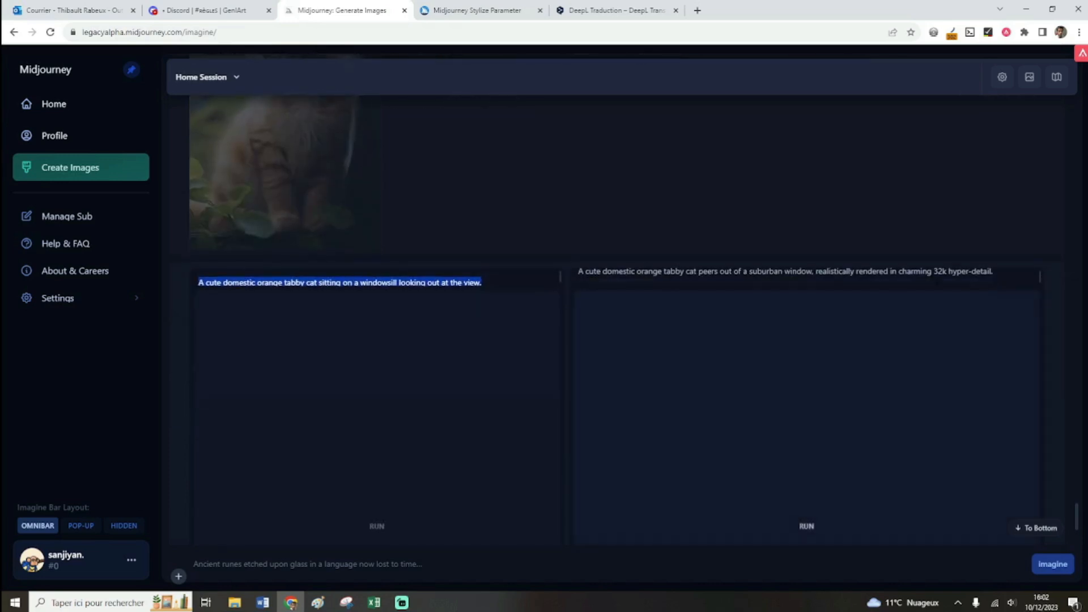
scroll(423, 387, down, 3)
scroll(423, 387, down, 2)
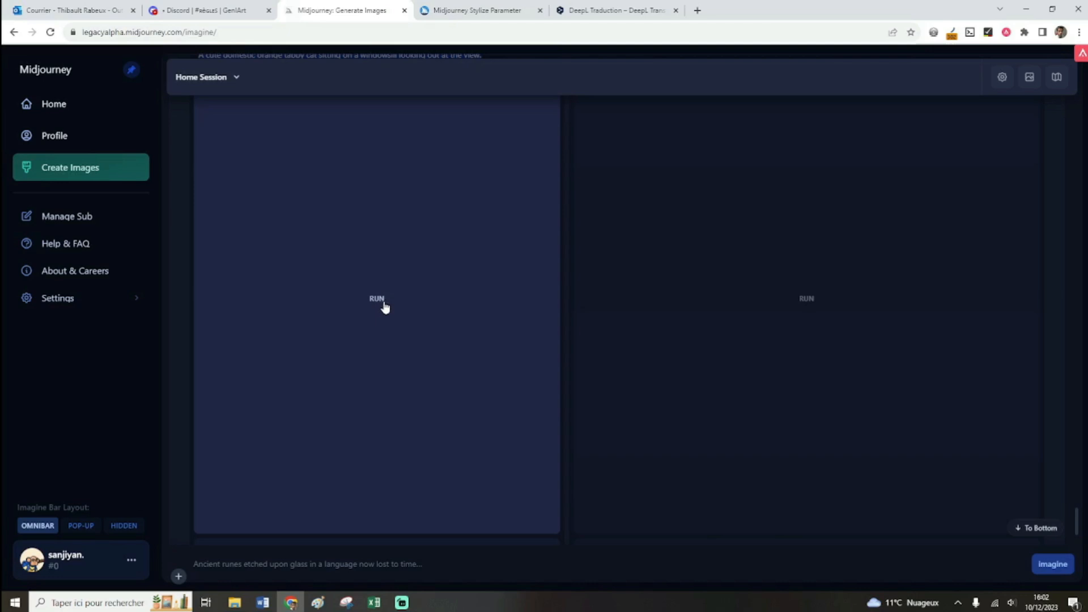
Generate images from the suggestion "A cute domestic orange tabby cat sitting on a windowsill looking out at the view."
scroll(383, 306, up, 4)
drag(205, 282, 481, 282)
scroll(498, 284, down, 1)
scroll(514, 290, down, 2)
click(368, 356)
scroll(388, 362, down, 5)
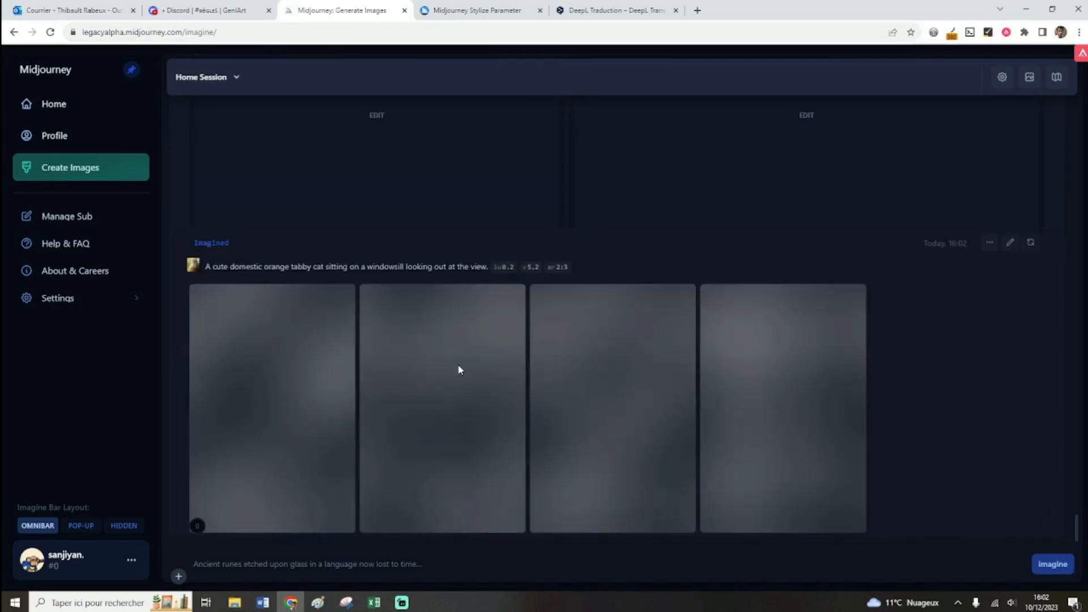
drag(205, 266, 489, 269)
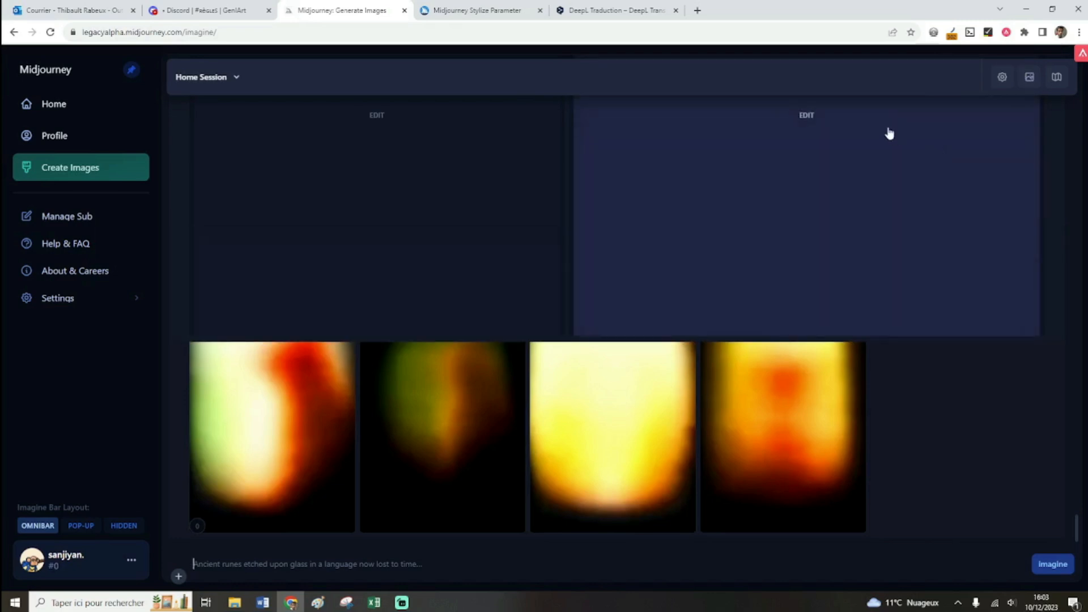
Upload the images back3, closeportrait3, full body2, medium shot3, smile and profil2 from the Scientifique folder as image references
click(1030, 79)
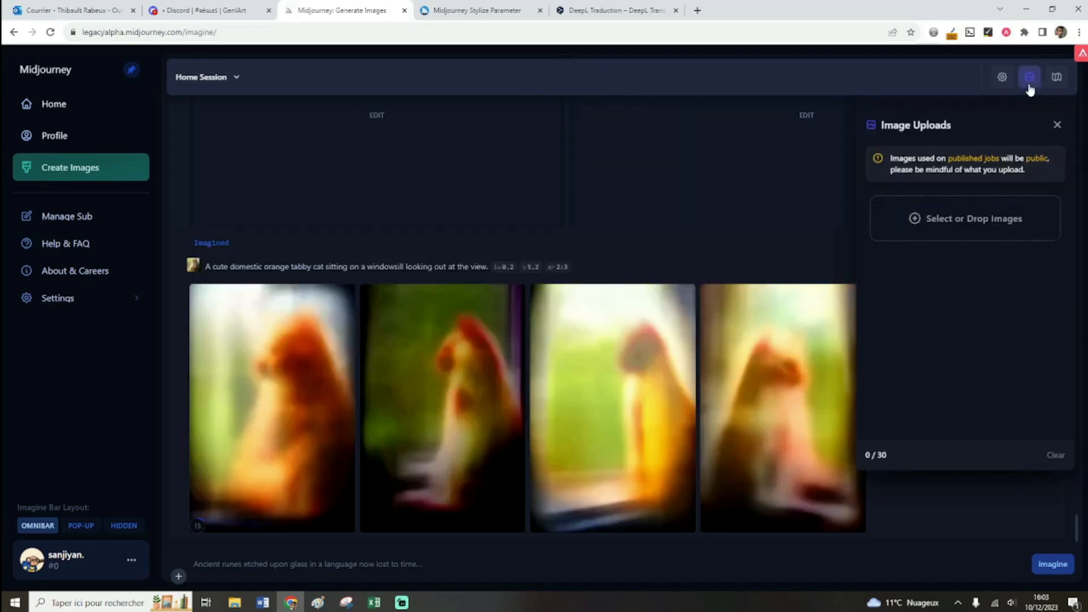
click(946, 227)
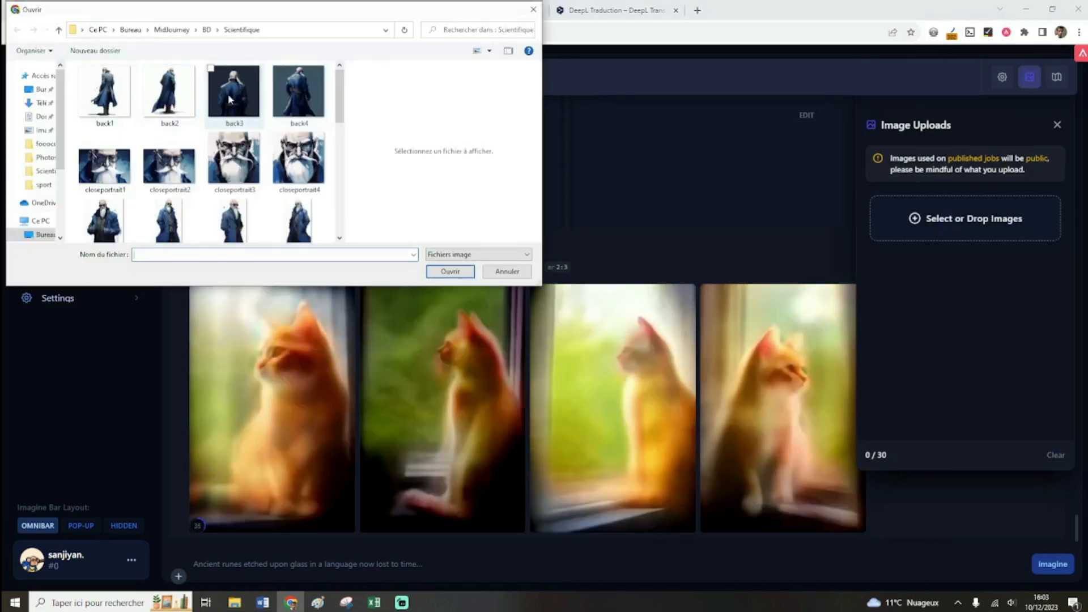
click(234, 94)
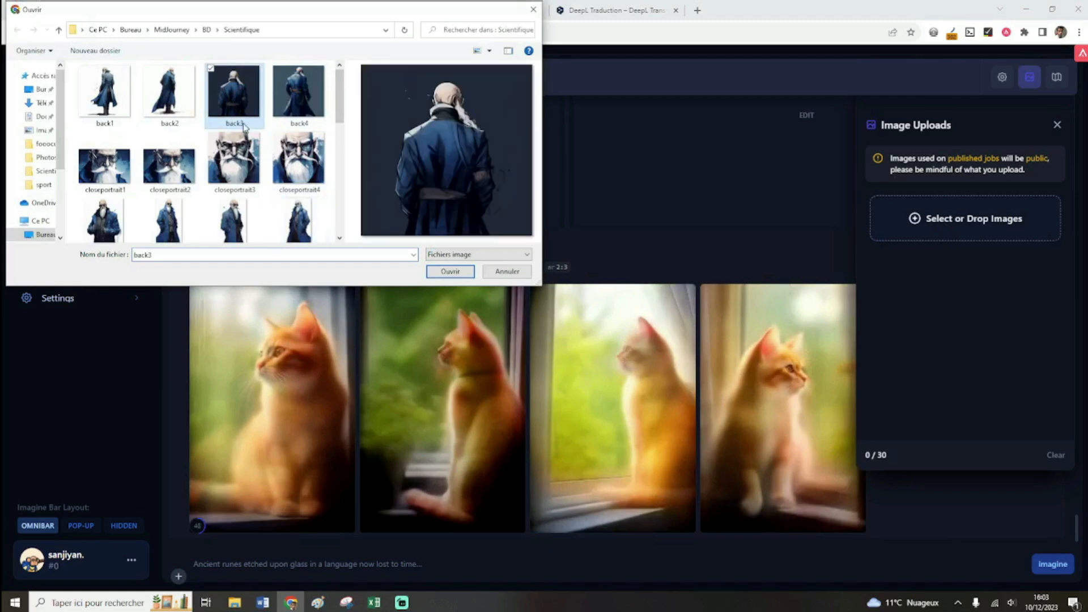
ctrl+click(231, 170)
scroll(170, 199, down, 1)
ctrl+click(169, 195)
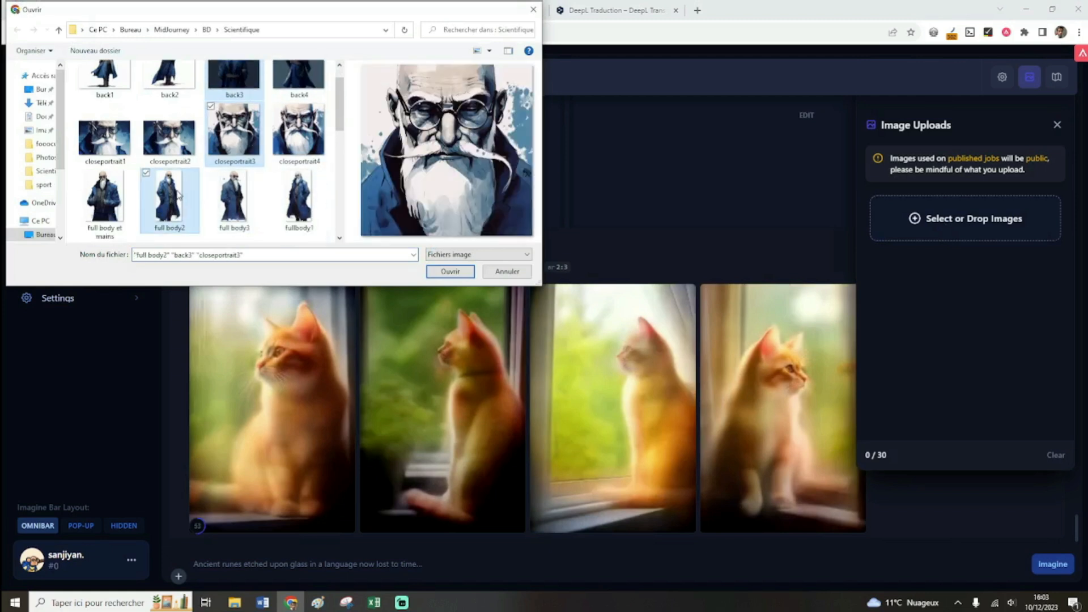
scroll(234, 186, down, 2)
scroll(233, 185, down, 1)
ctrl+click(105, 139)
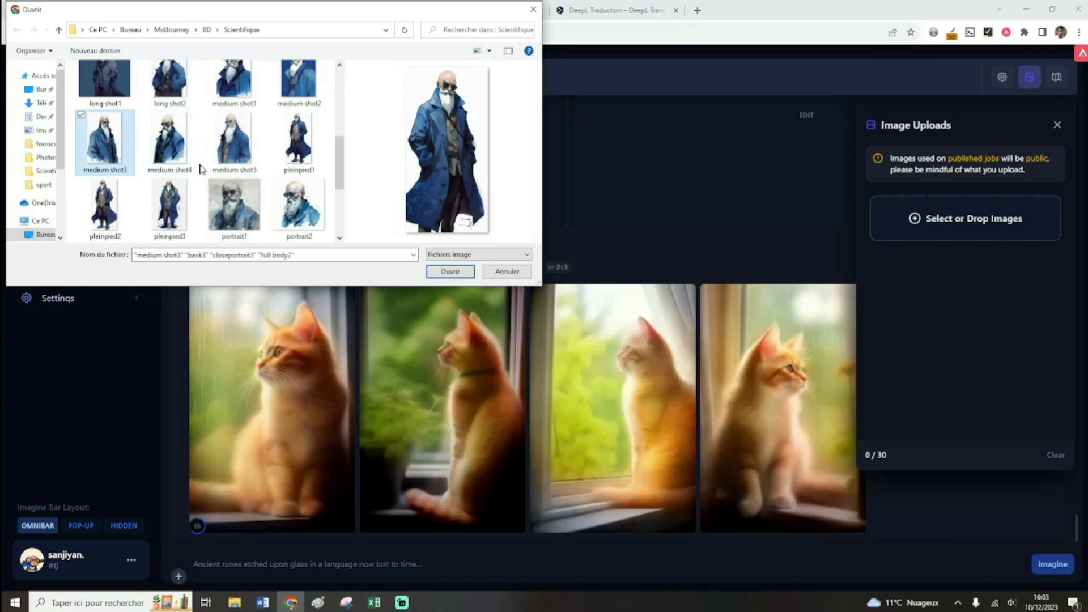
scroll(199, 169, down, 1)
scroll(200, 168, down, 1)
ctrl+click(228, 210)
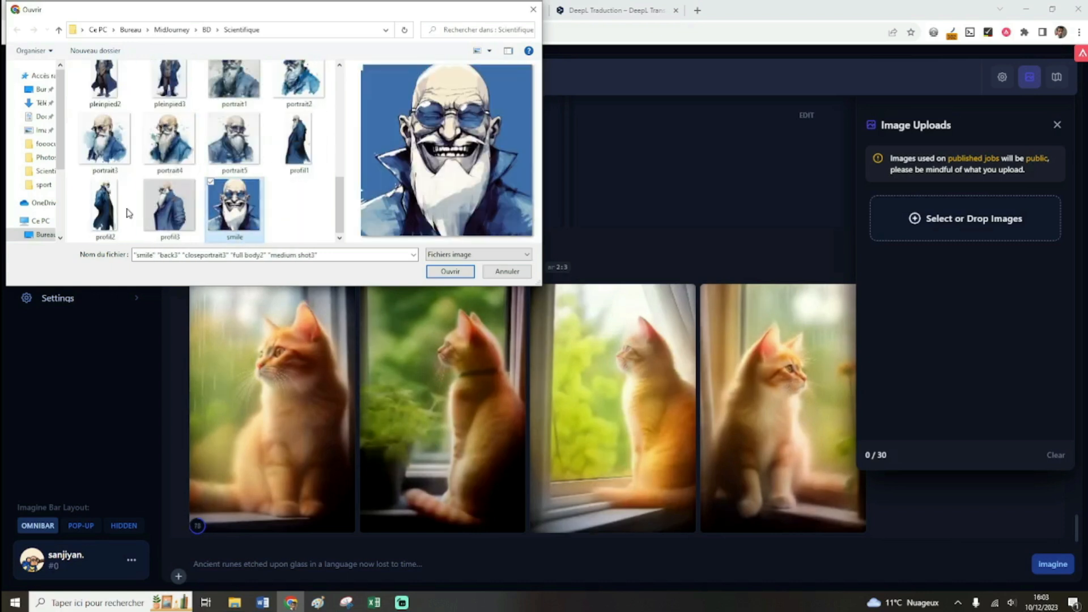
ctrl+click(101, 210)
click(450, 271)
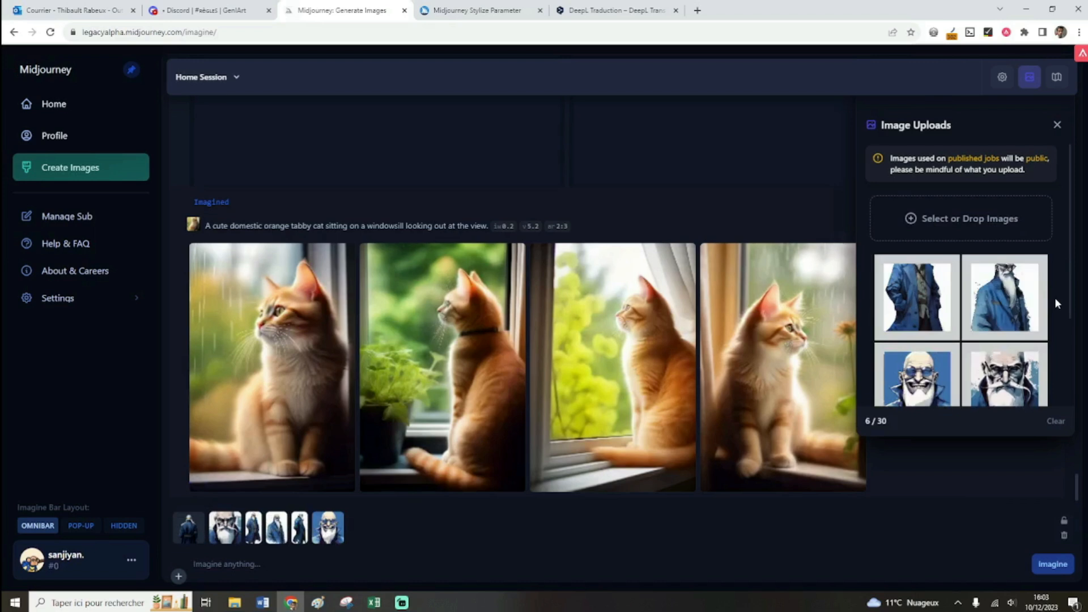
Remove all six reference images from the prompt at once and look over the uploaded images
scroll(1034, 299, down, 3)
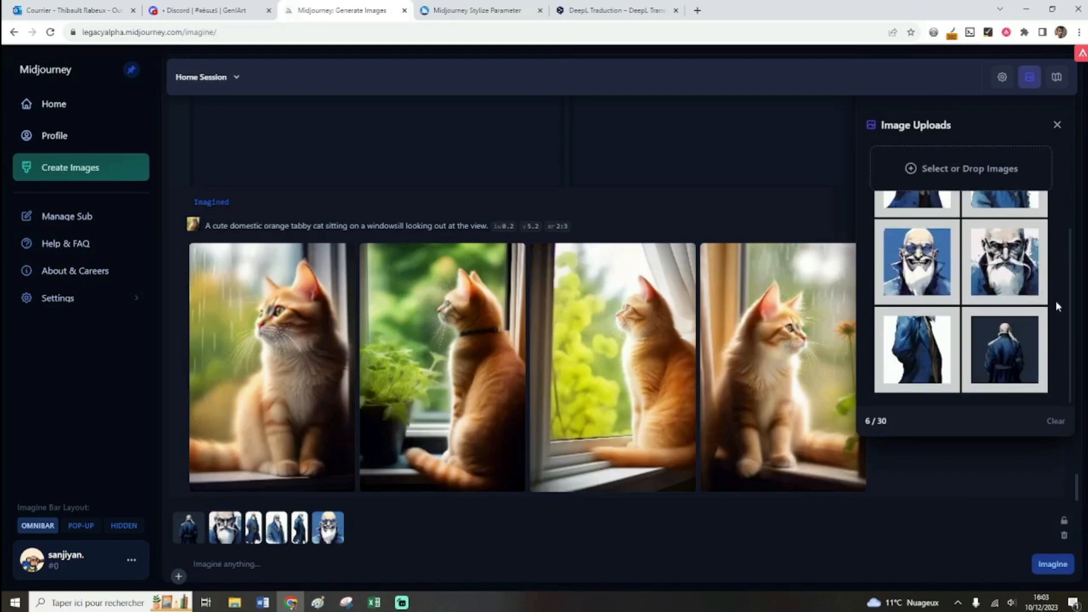
click(1057, 421)
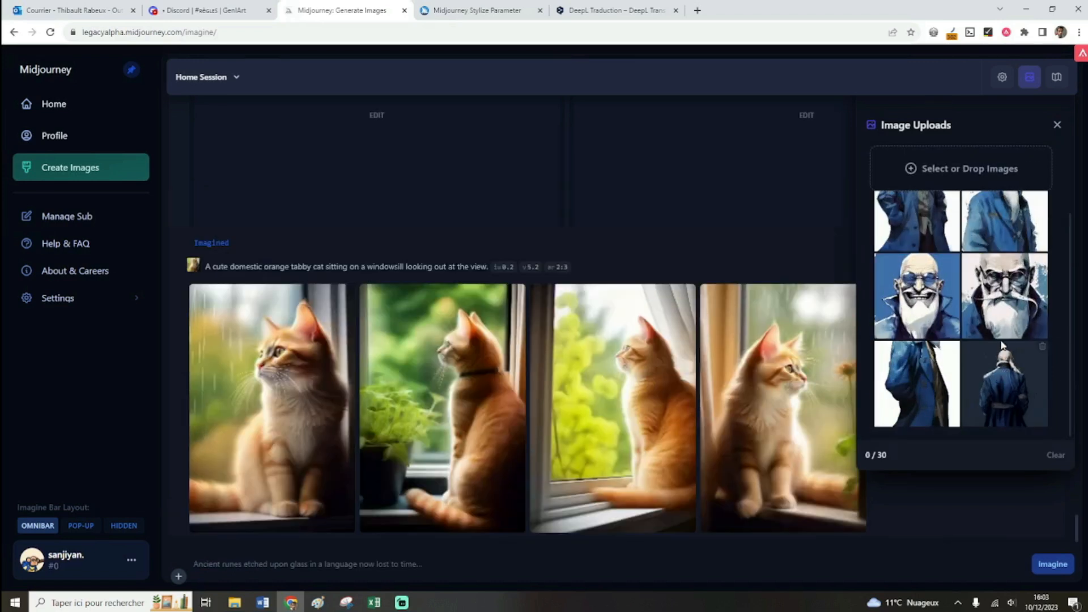
scroll(942, 368, up, 3)
scroll(942, 367, down, 1)
scroll(918, 370, up, 1)
scroll(973, 370, down, 1)
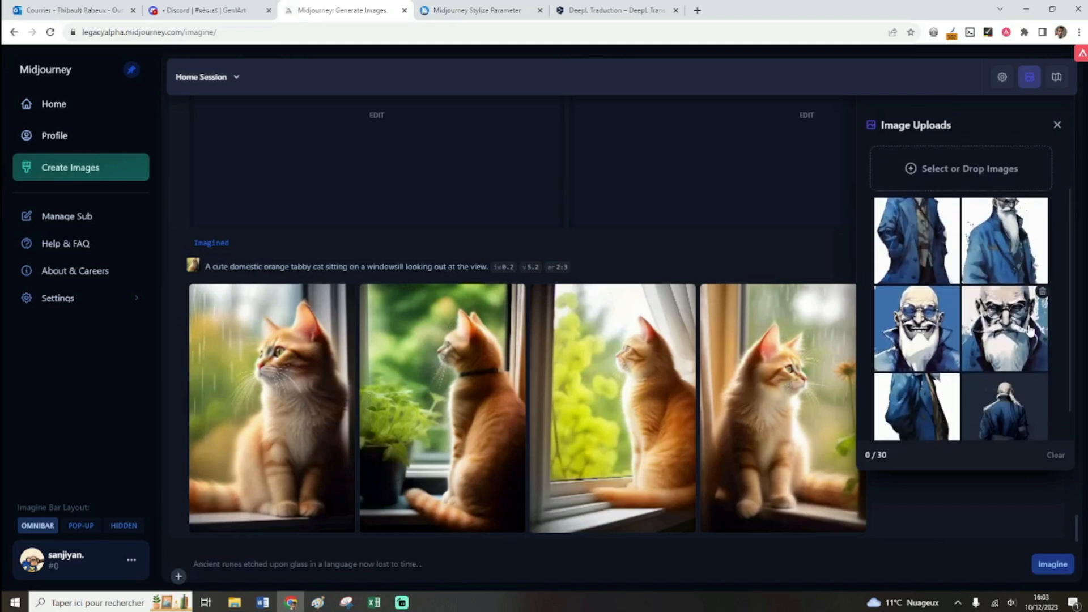
Add only the uploaded close-up portrait as a prompt reference, remove it again, and close the image uploads
click(1005, 319)
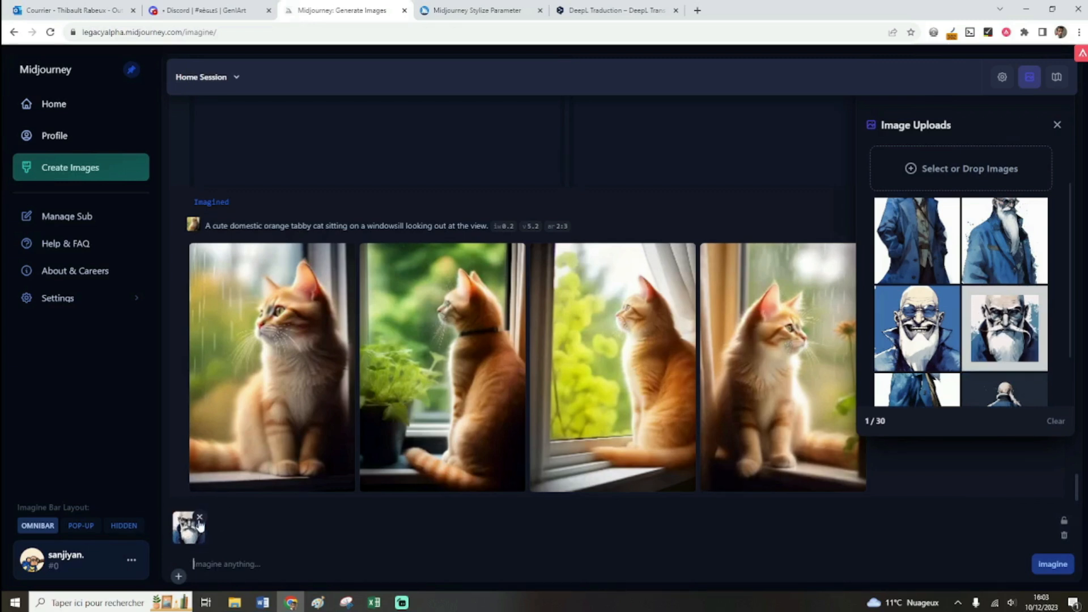
click(199, 518)
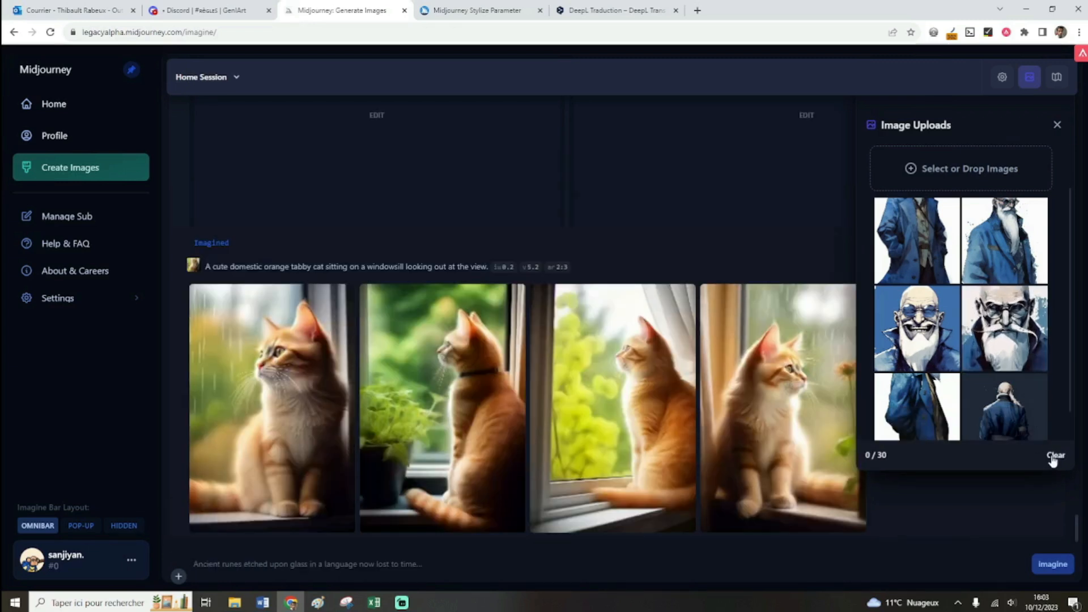
click(1056, 124)
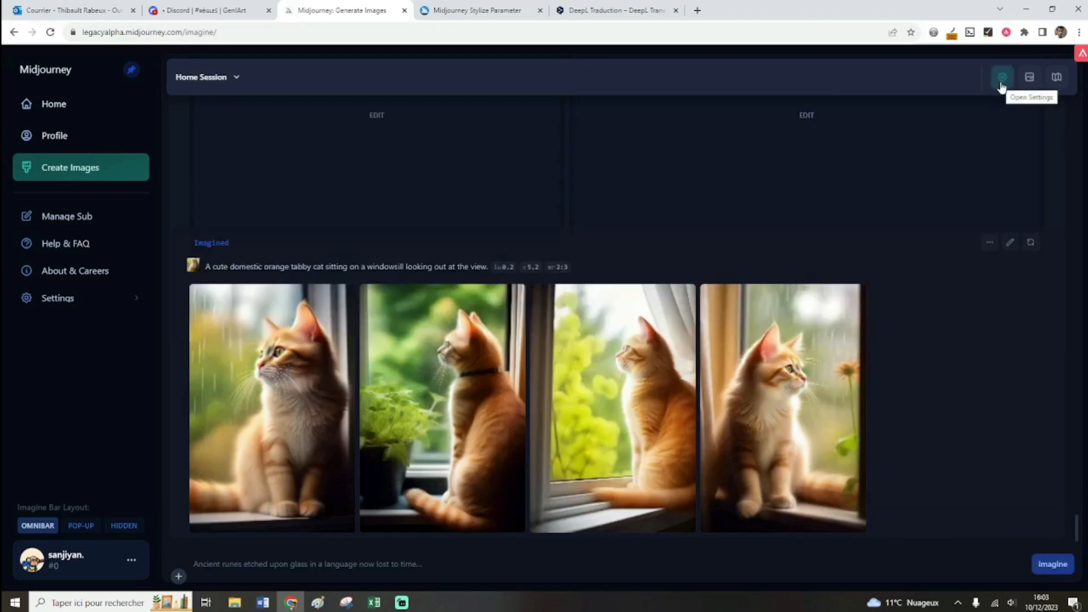
Open the generation settings and examine the image size options, including the additional portrait formats
click(1057, 79)
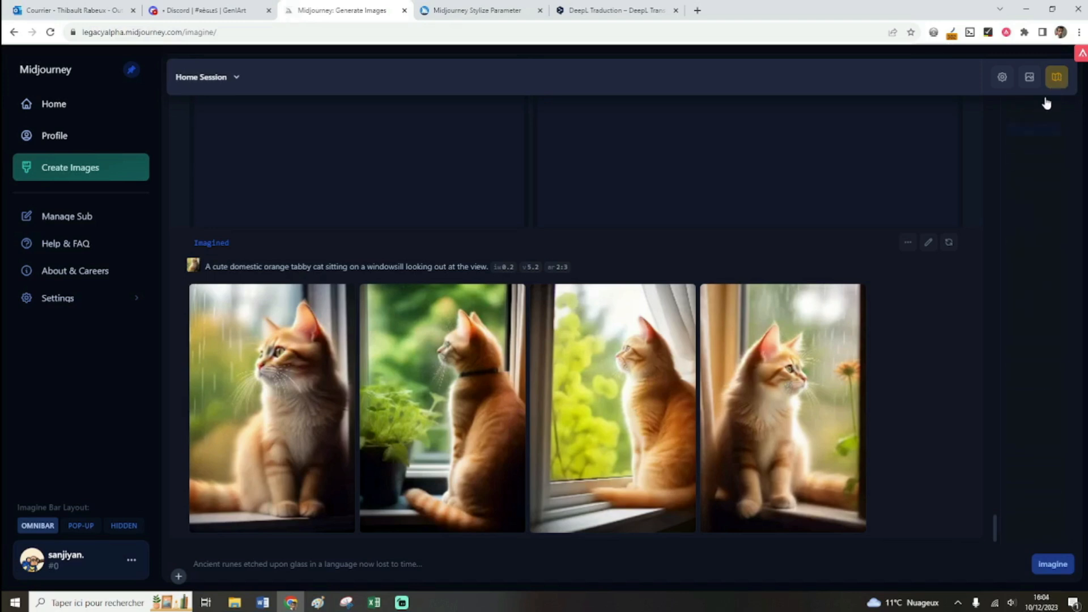
click(1002, 78)
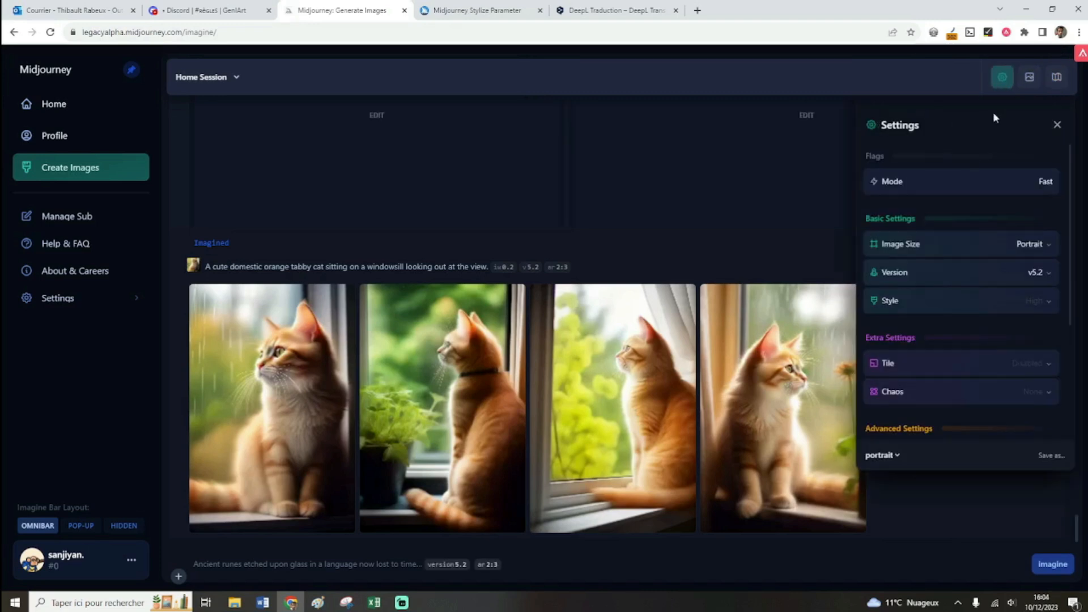
click(1039, 181)
scroll(963, 188, down, 1)
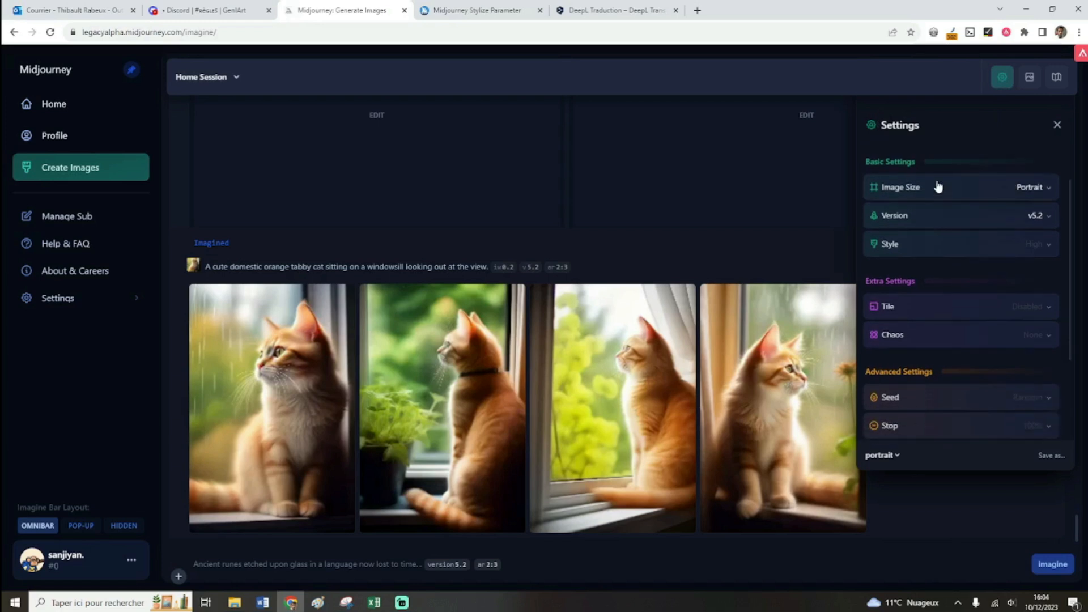
click(1039, 193)
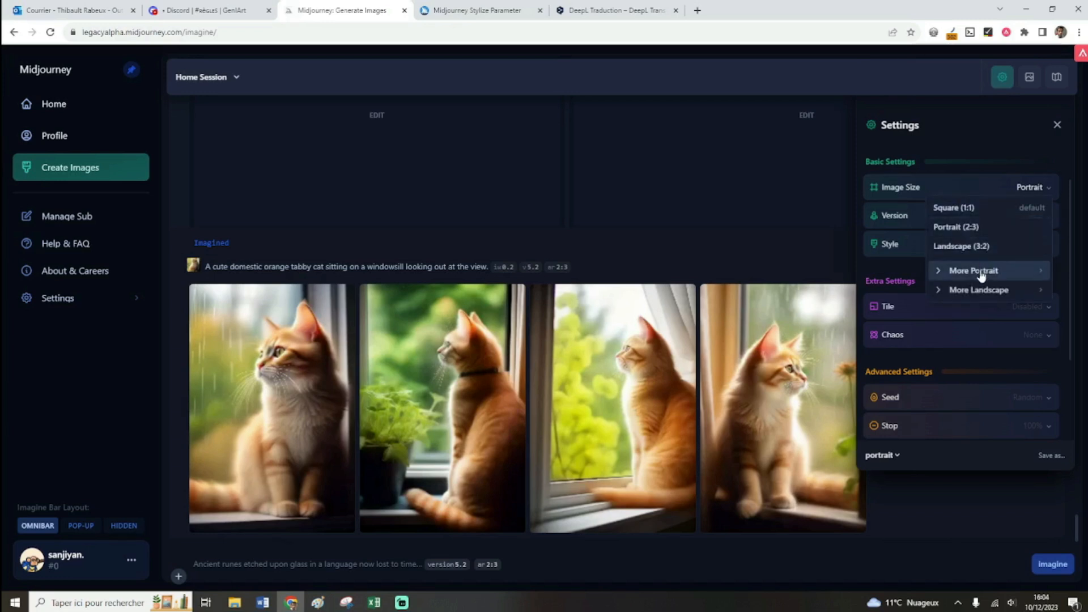
mouse_move(1035, 270)
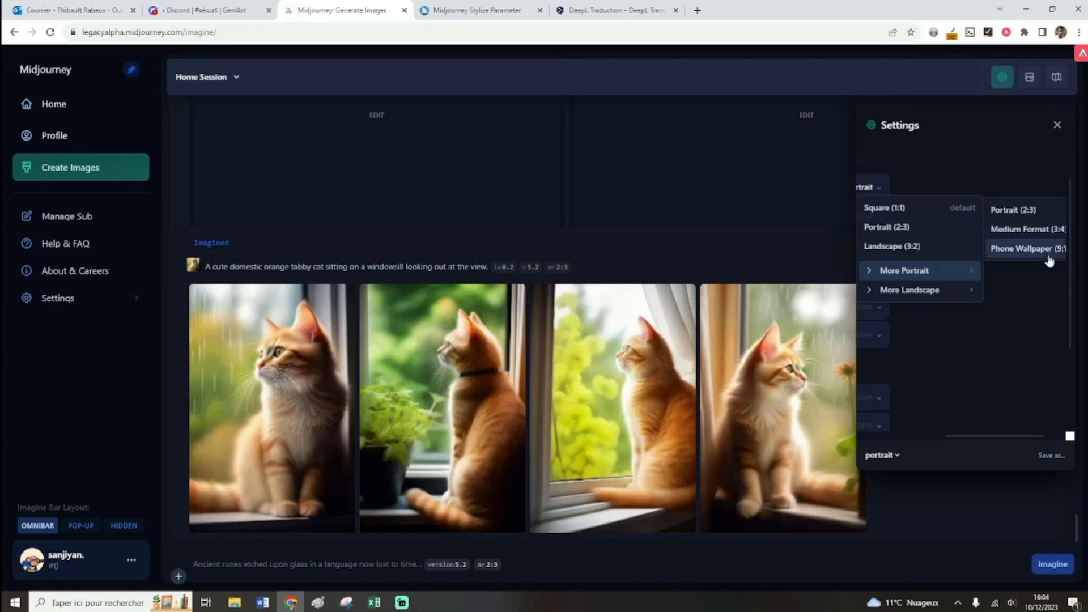
click(1039, 291)
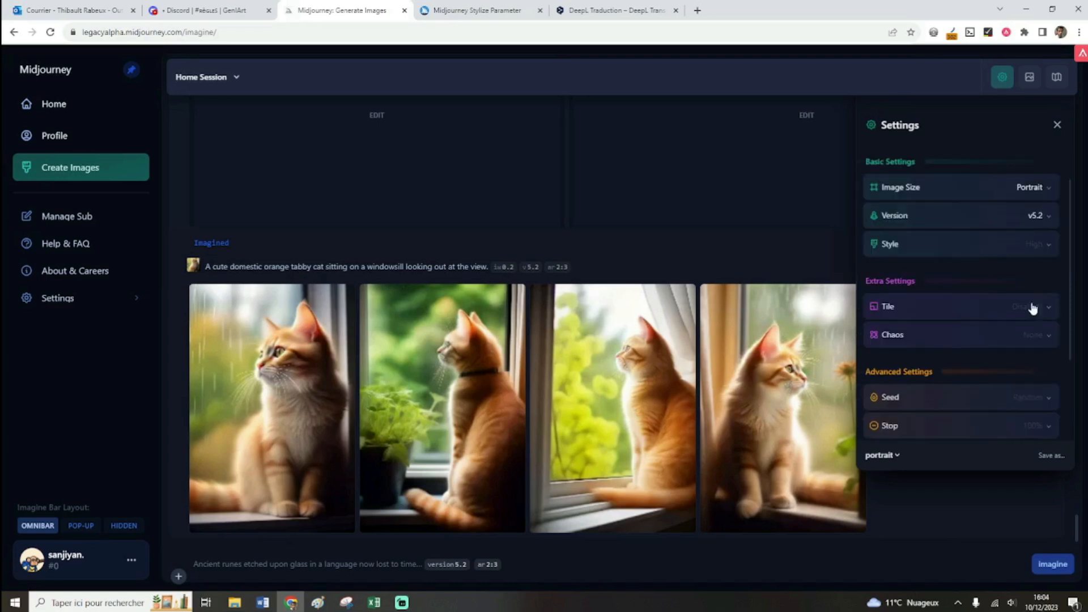
Try the Extreme style, checking it against the stylize range in the Midjourney documentation, and set the style back to High
click(1034, 246)
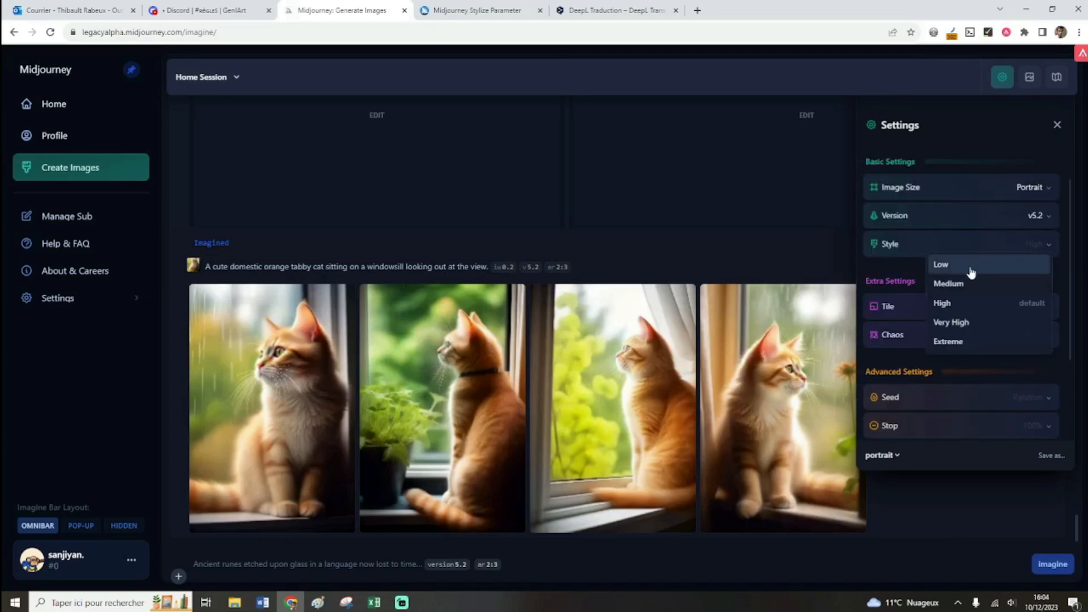
click(951, 342)
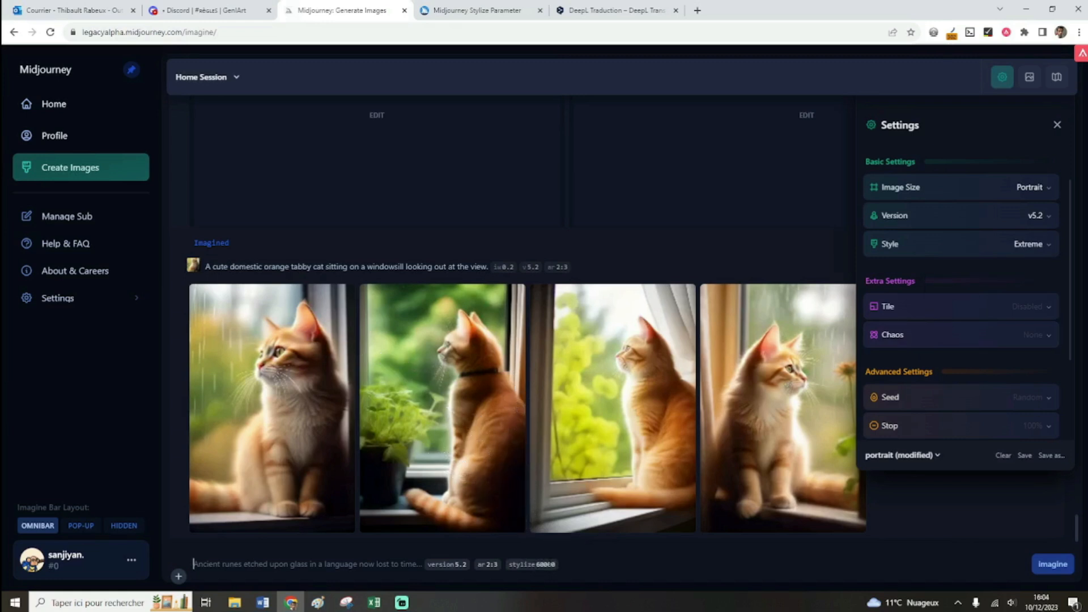
click(479, 11)
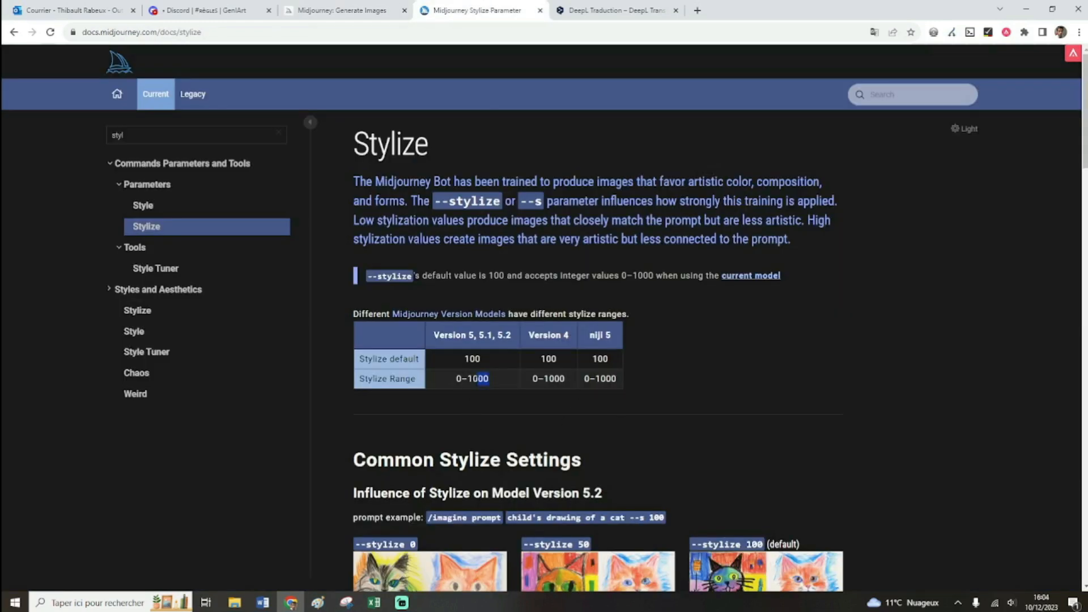
click(653, 382)
click(295, 6)
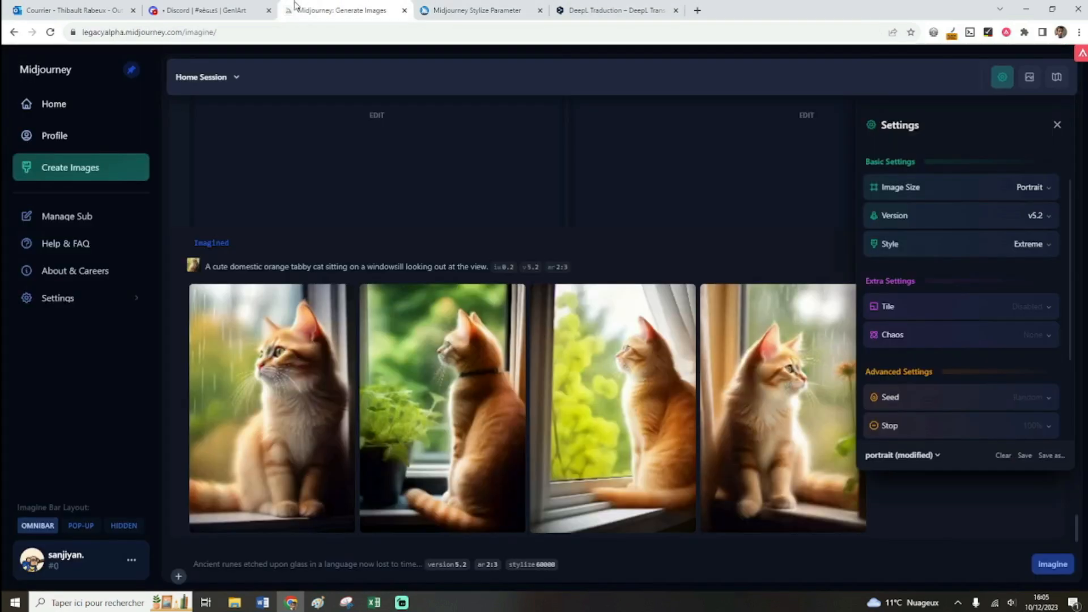
click(1045, 252)
click(982, 306)
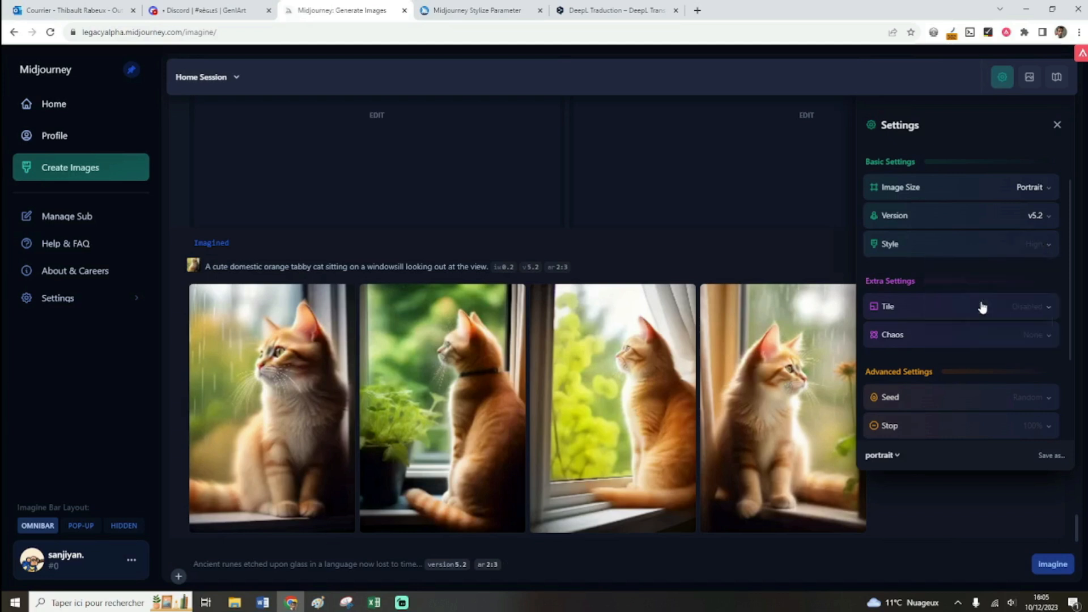
Set the image weight to Extreme, and change it to Very Low
scroll(1006, 263, down, 2)
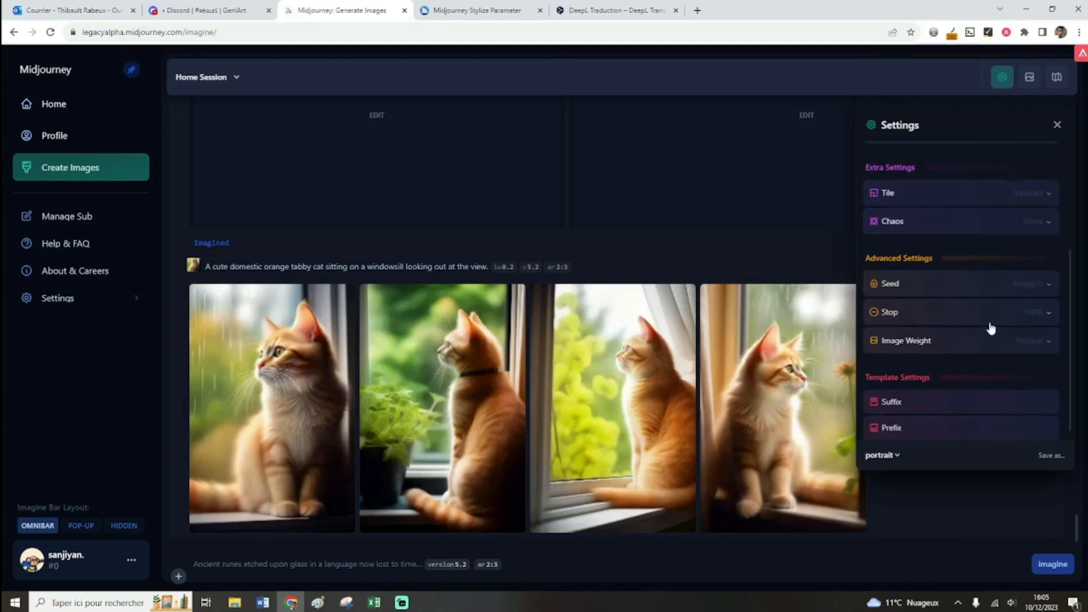
click(1036, 340)
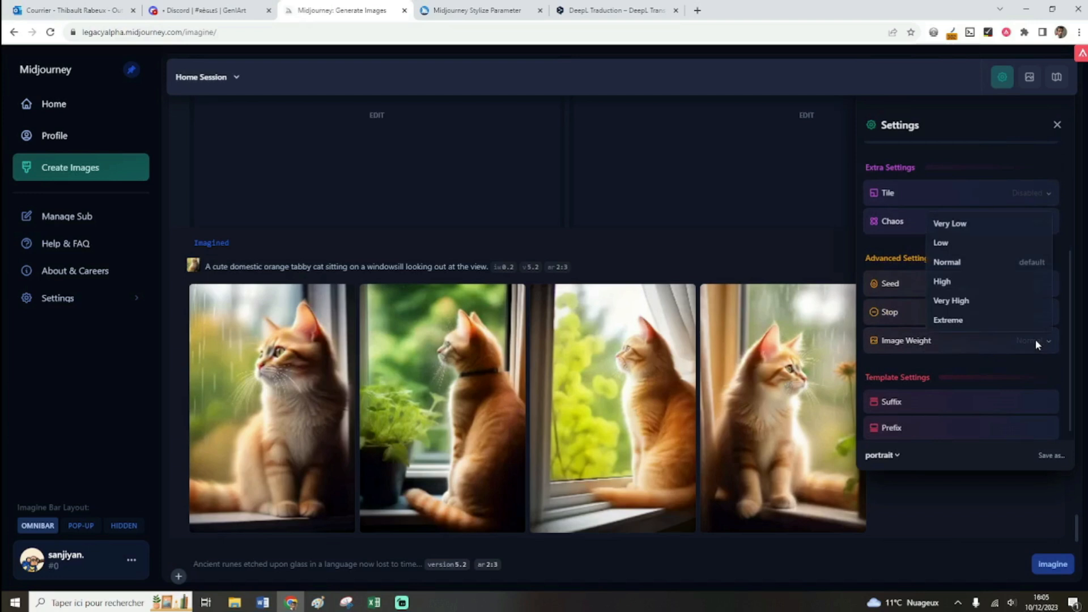
click(957, 321)
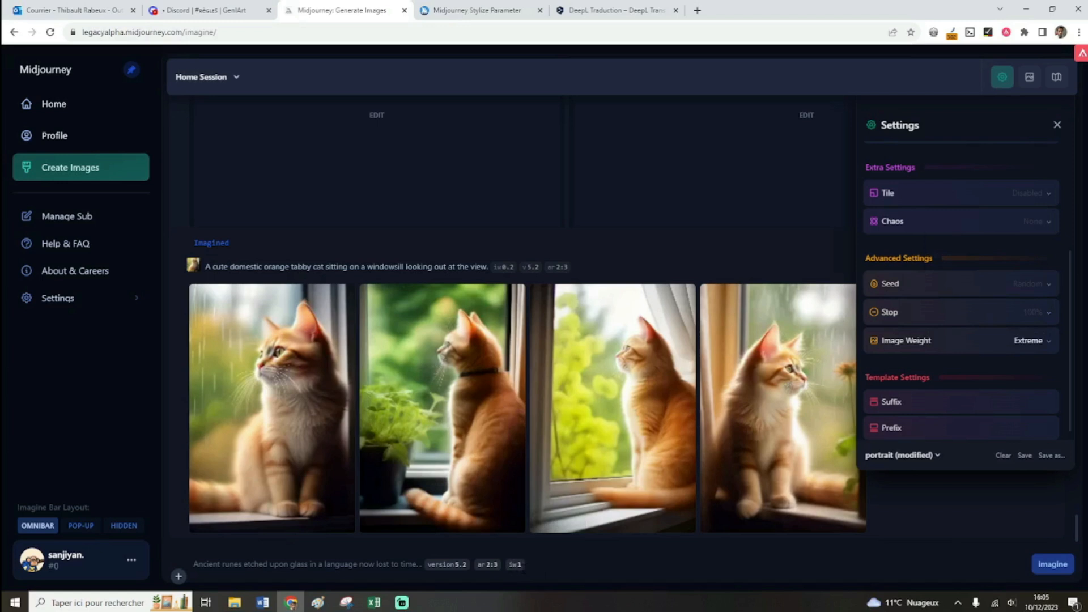
click(1032, 344)
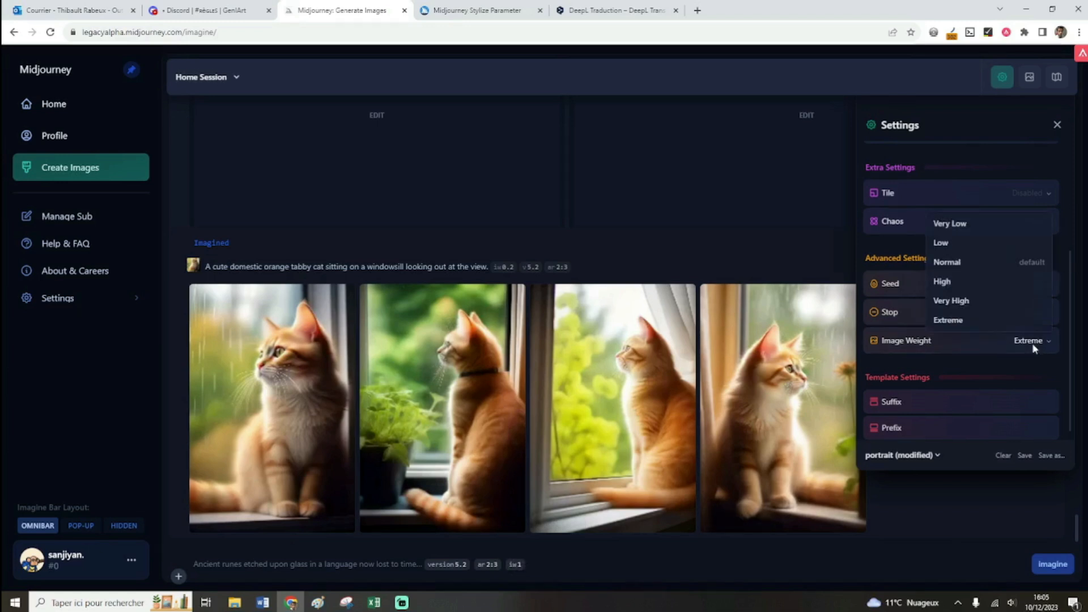
click(988, 223)
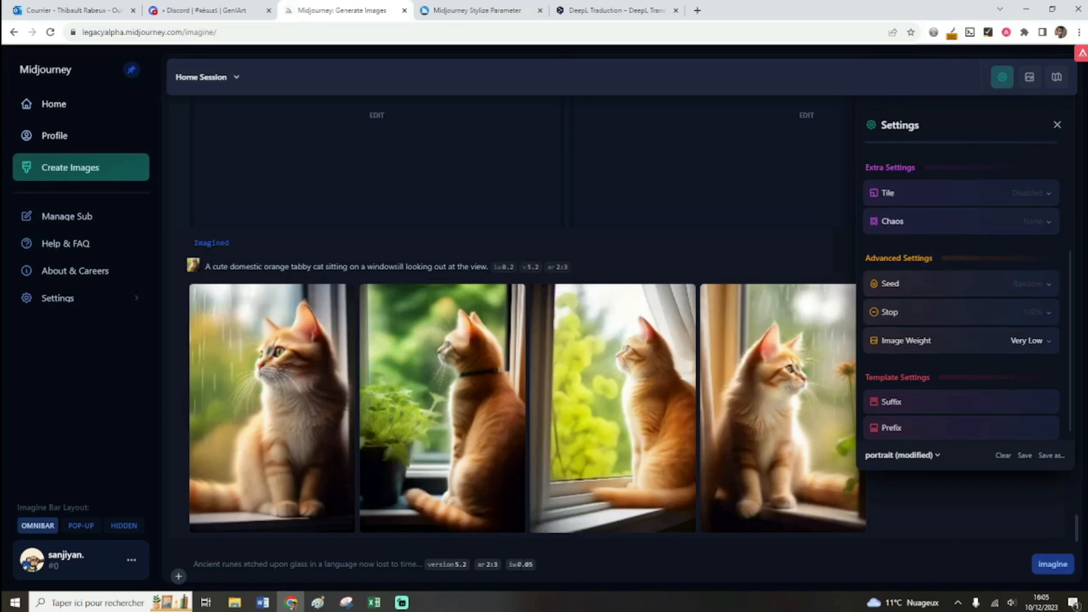
Set the image weight to Normal
click(1048, 340)
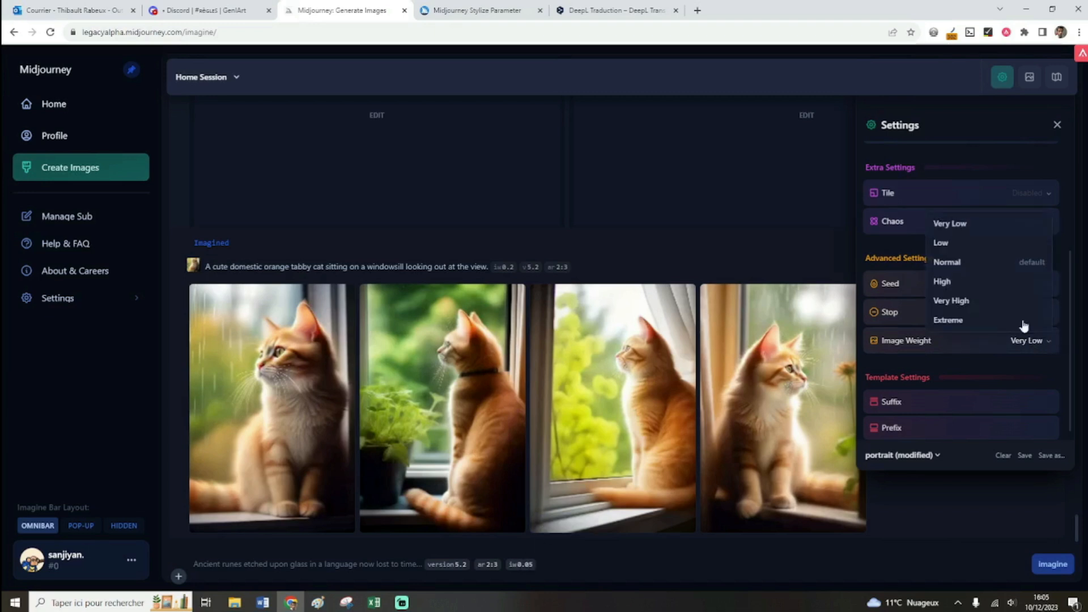
click(1000, 264)
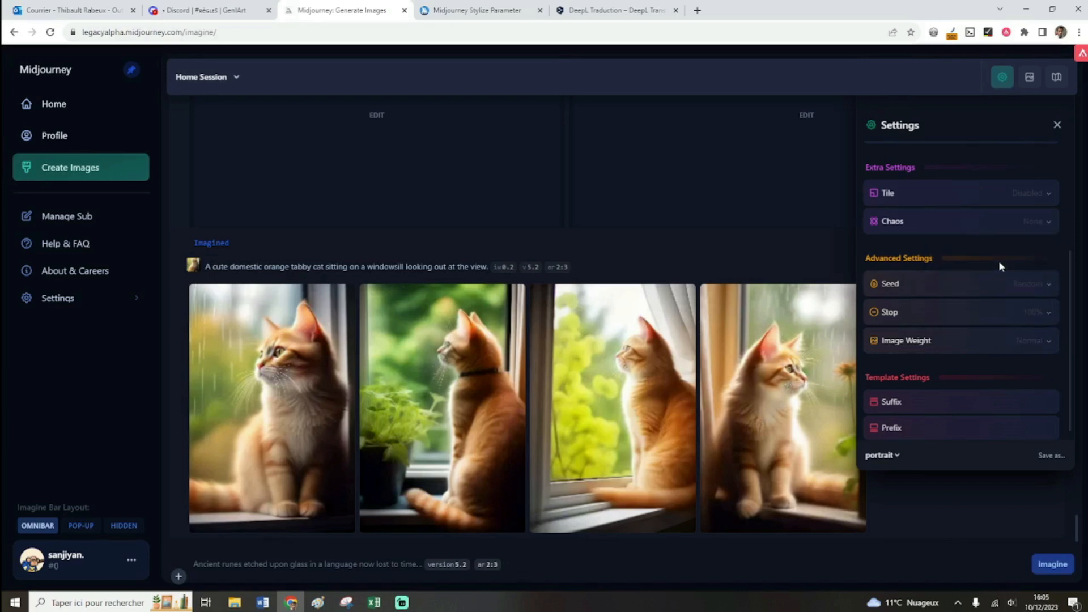
Look over the remaining generation settings and expand the Suffix and Prefix template settings to read their descriptions
scroll(1000, 265, up, 3)
scroll(998, 261, down, 3)
scroll(1040, 314, up, 2)
scroll(1037, 323, down, 2)
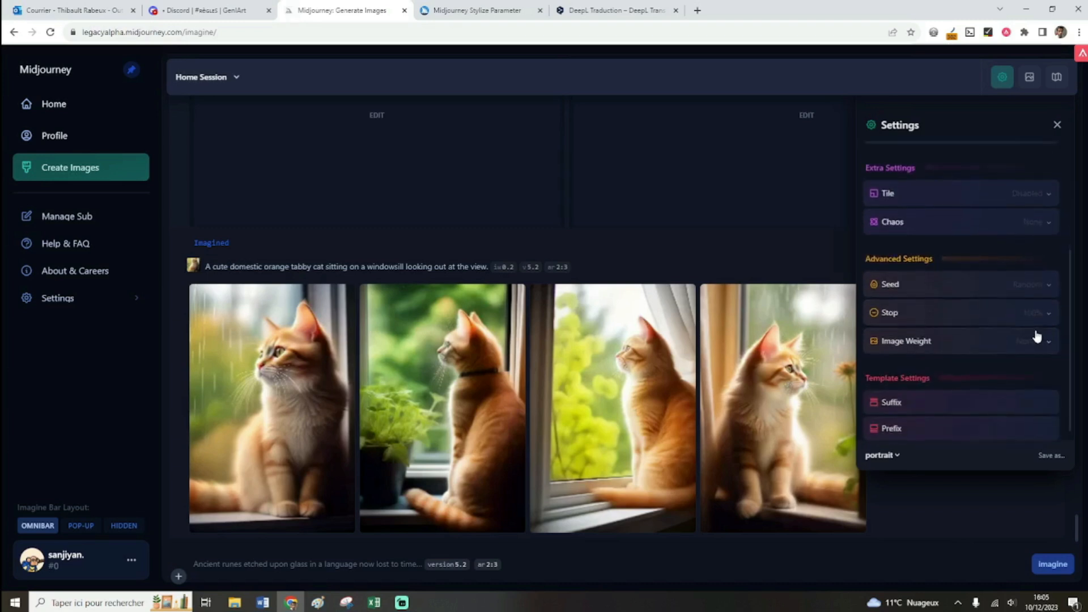
scroll(1034, 334, up, 3)
scroll(981, 263, down, 1)
scroll(979, 261, down, 2)
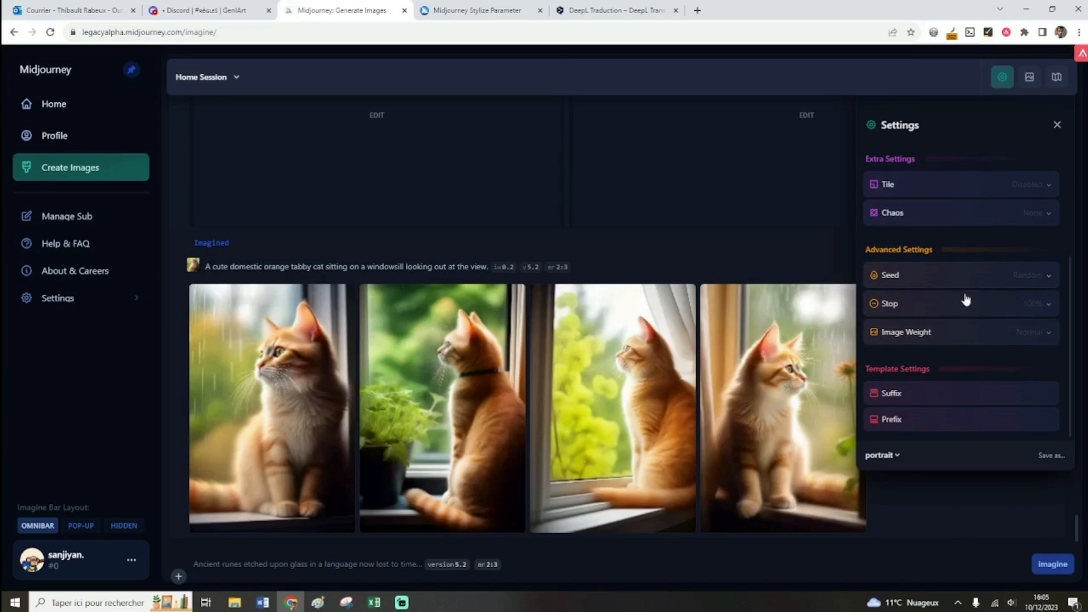
click(894, 393)
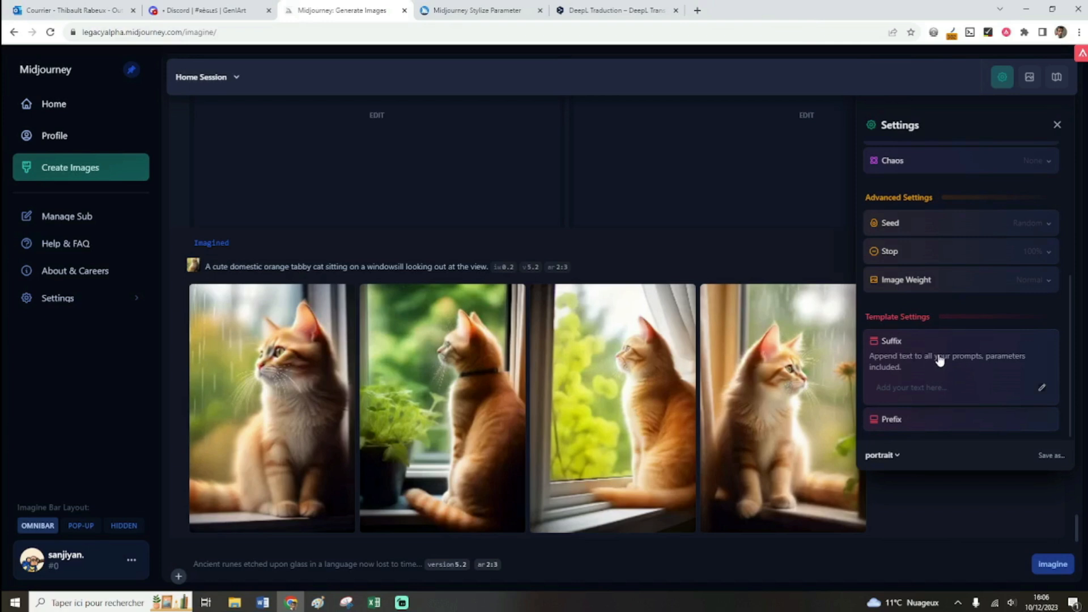
click(895, 419)
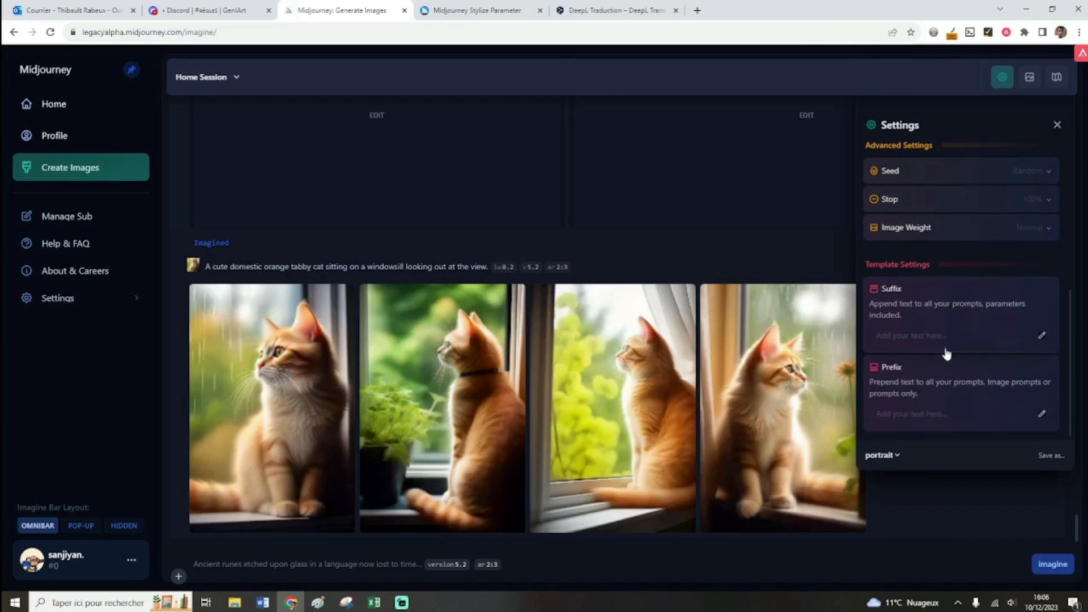
Set the version to V5.1 and the image size to Landscape (3:2)
scroll(946, 354, up, 5)
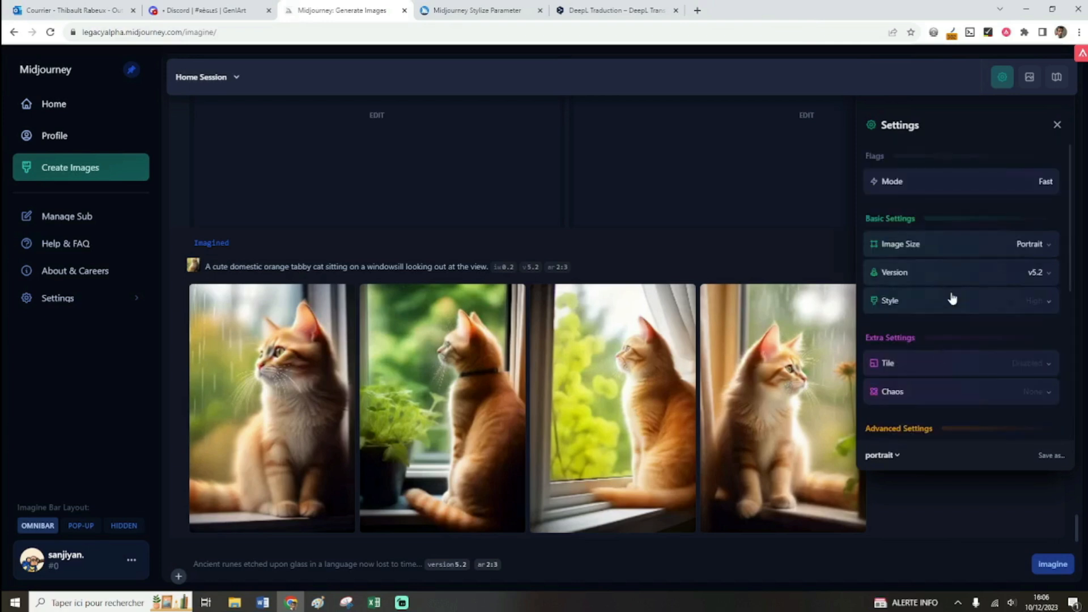
click(1039, 274)
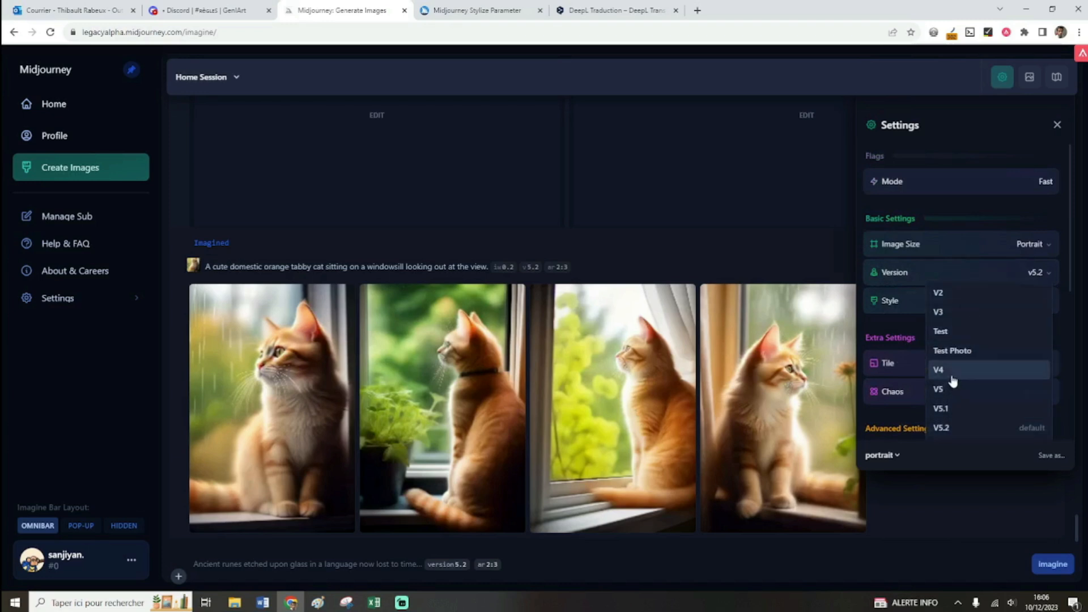
click(957, 412)
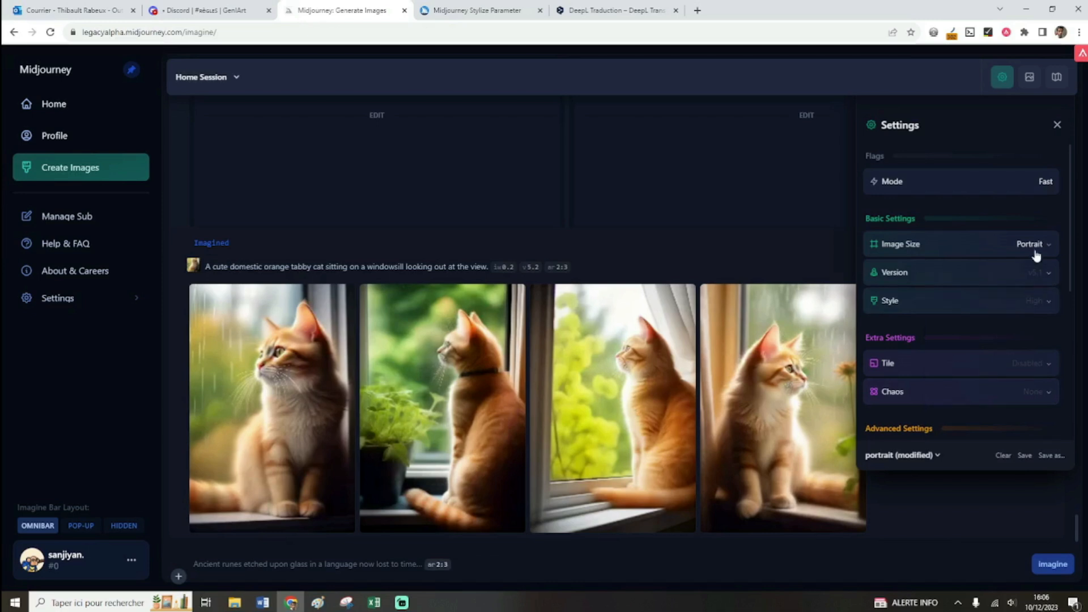
click(1044, 251)
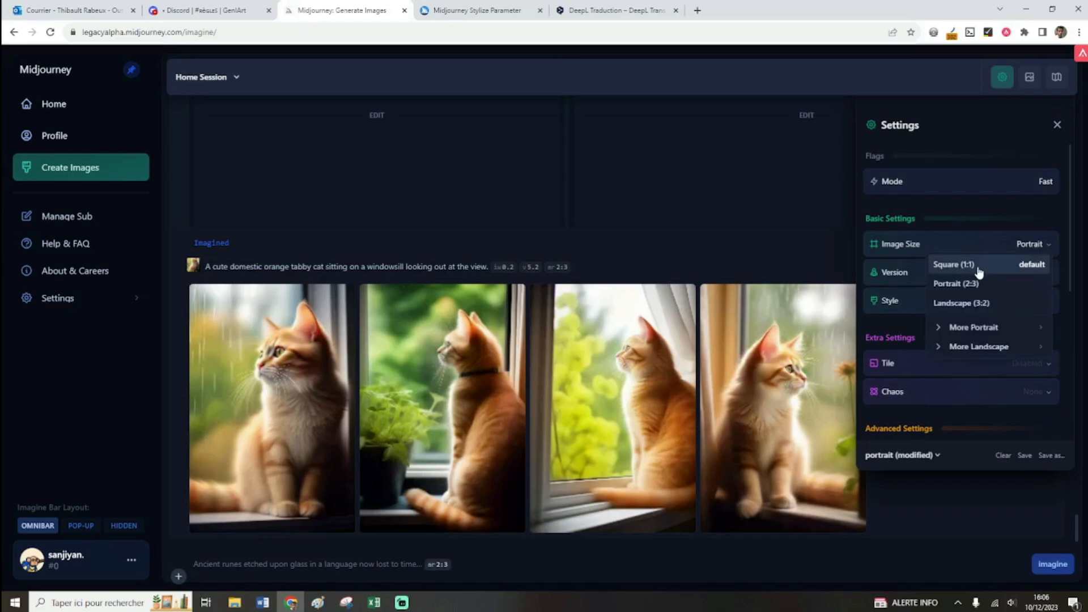
click(960, 305)
Set the chaos to 100 and save the modified settings as a new preset named "chaos"
scroll(1023, 287, down, 2)
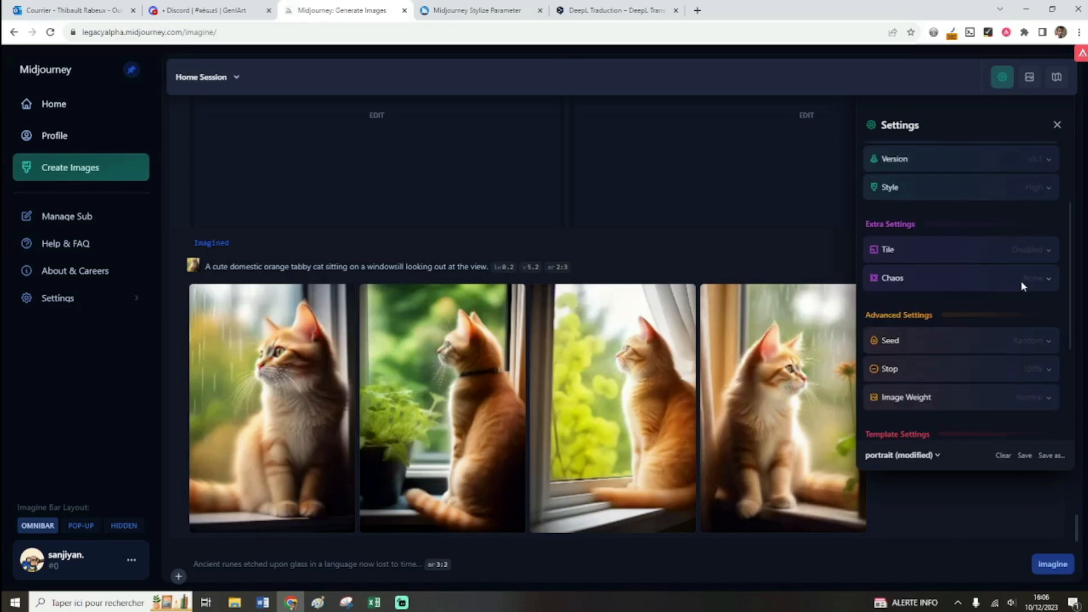
click(1021, 280)
click(957, 374)
scroll(949, 368, down, 3)
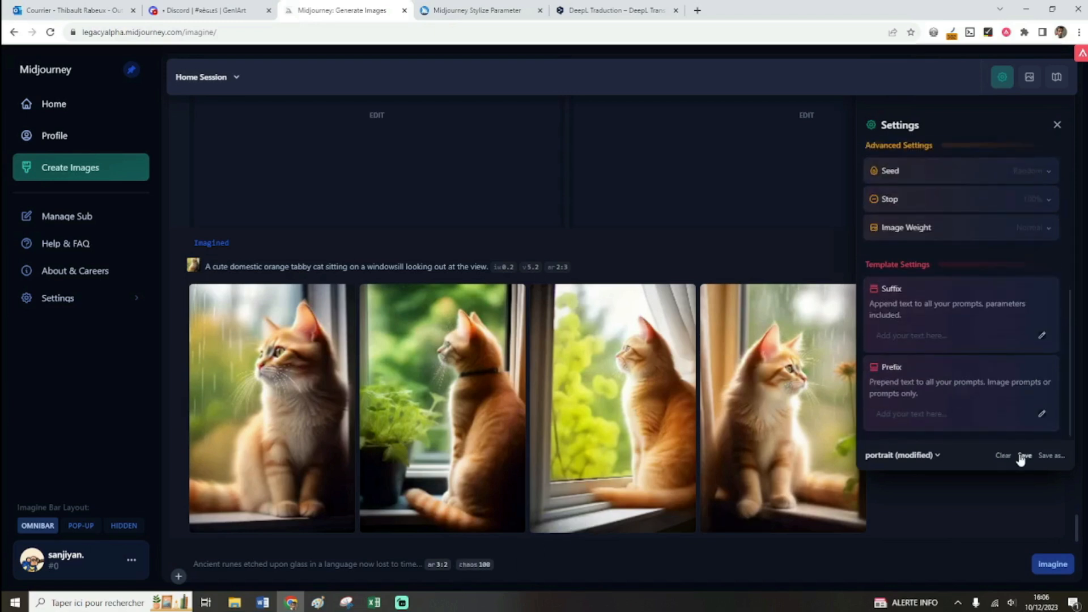
click(1051, 455)
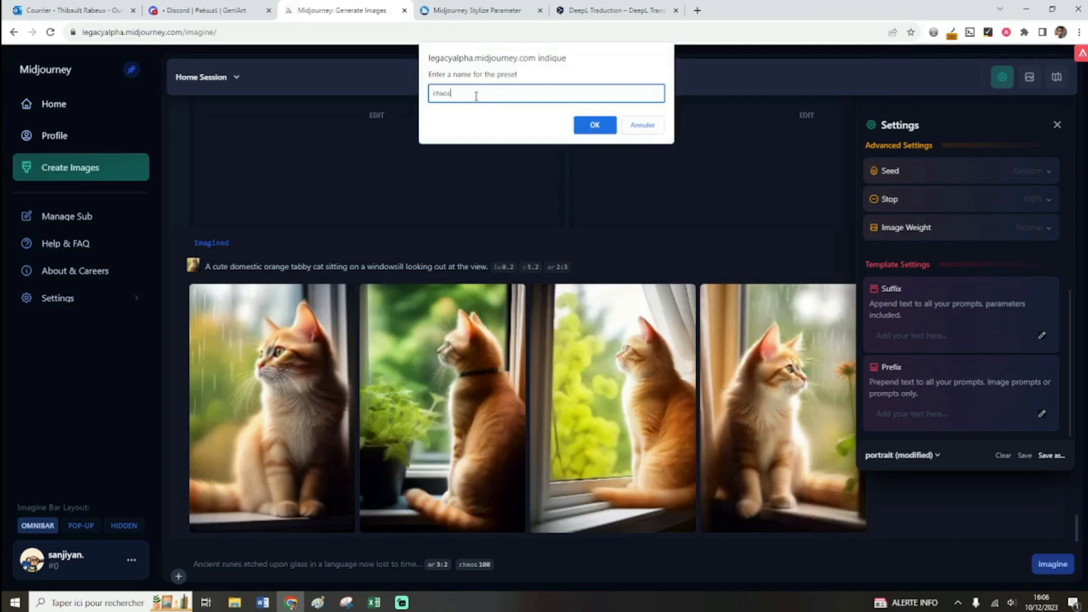
click(594, 125)
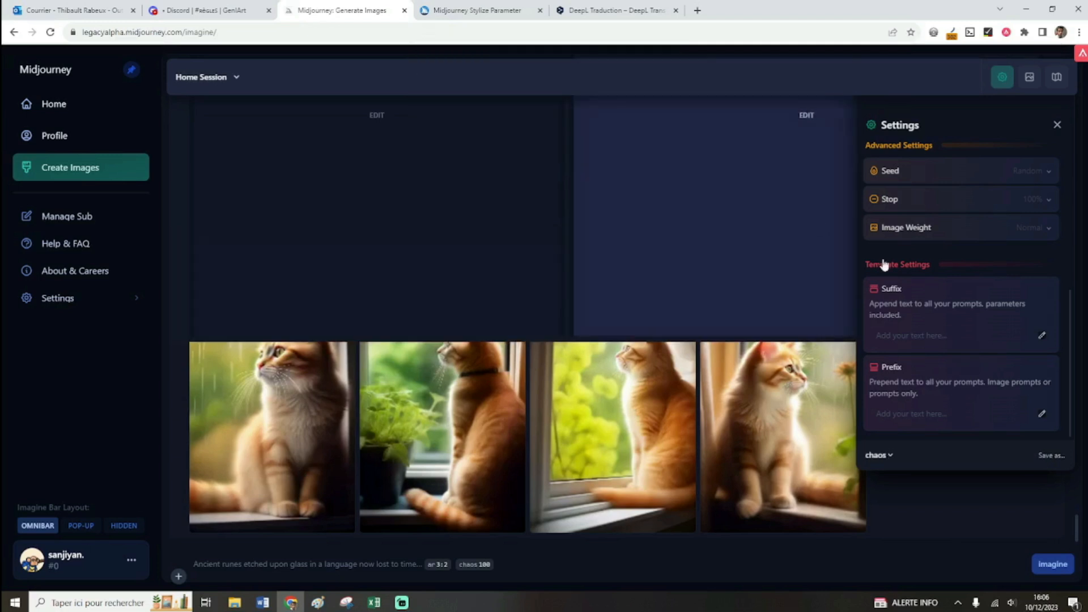
Switch the settings to the saved portrait recipe and close the settings
click(885, 461)
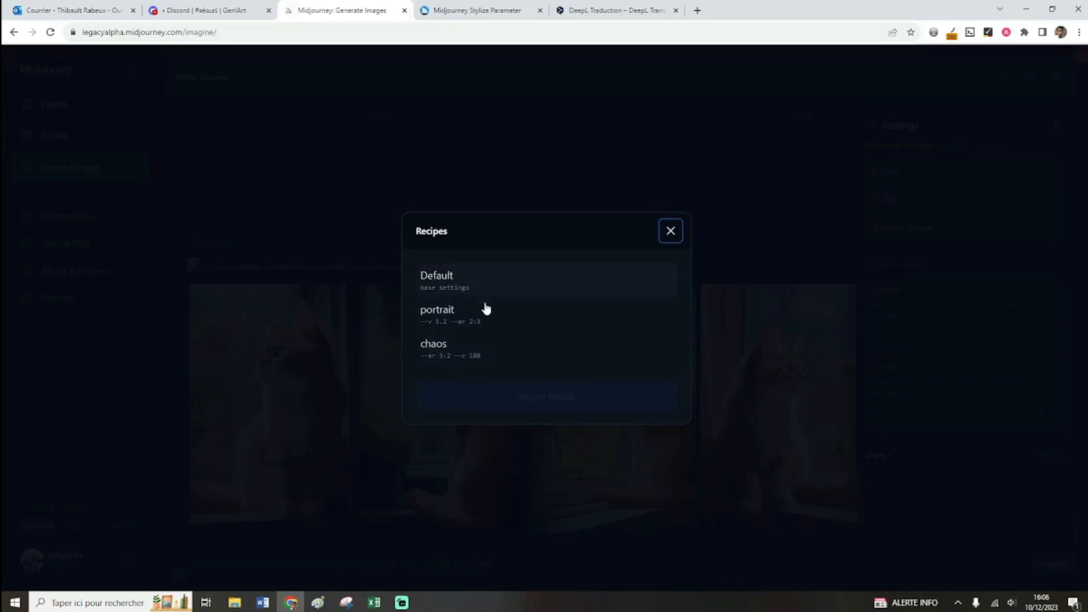
click(508, 311)
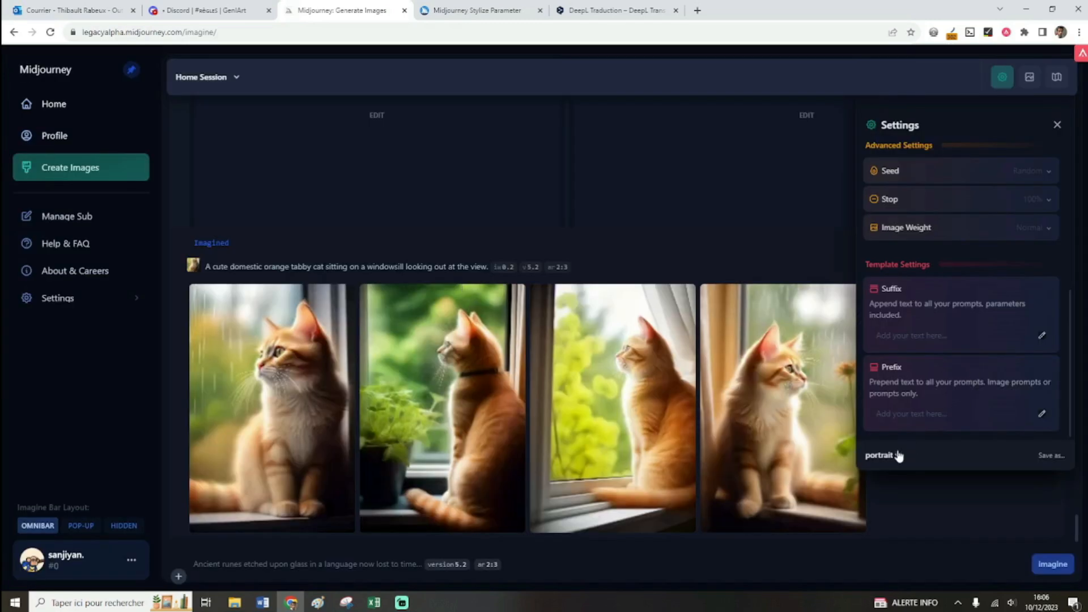
click(1056, 126)
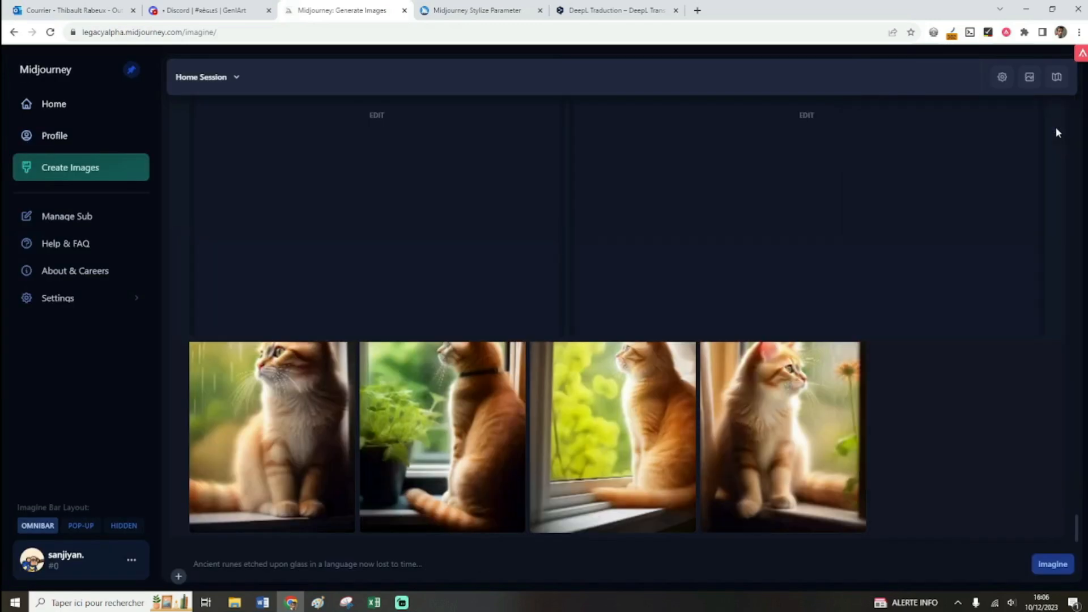
Add the Chien collection to the prompt as a moodboard, and remove it again
click(179, 576)
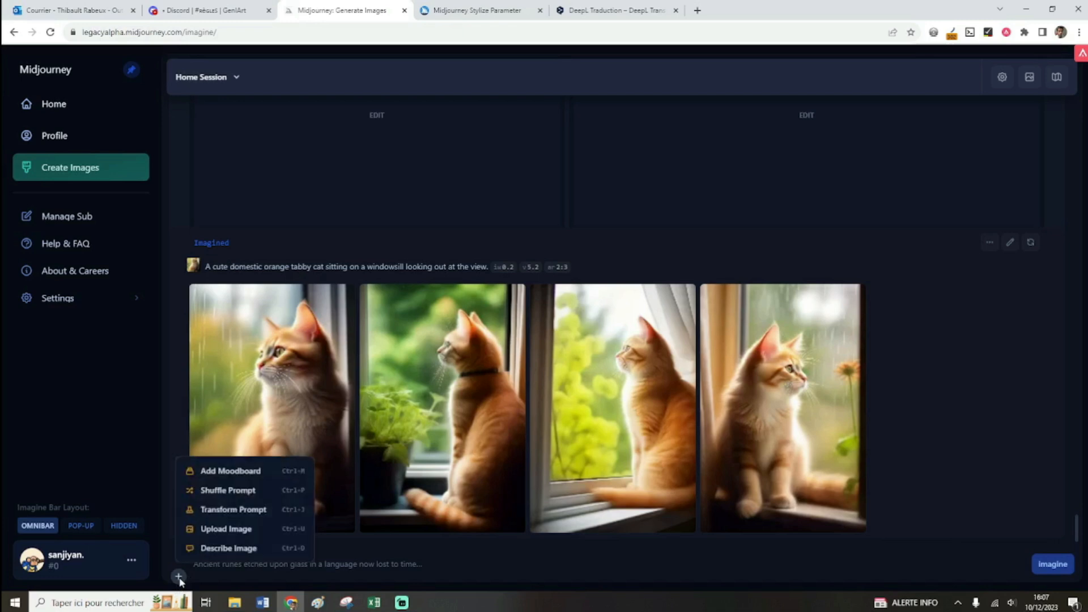
click(251, 476)
click(464, 339)
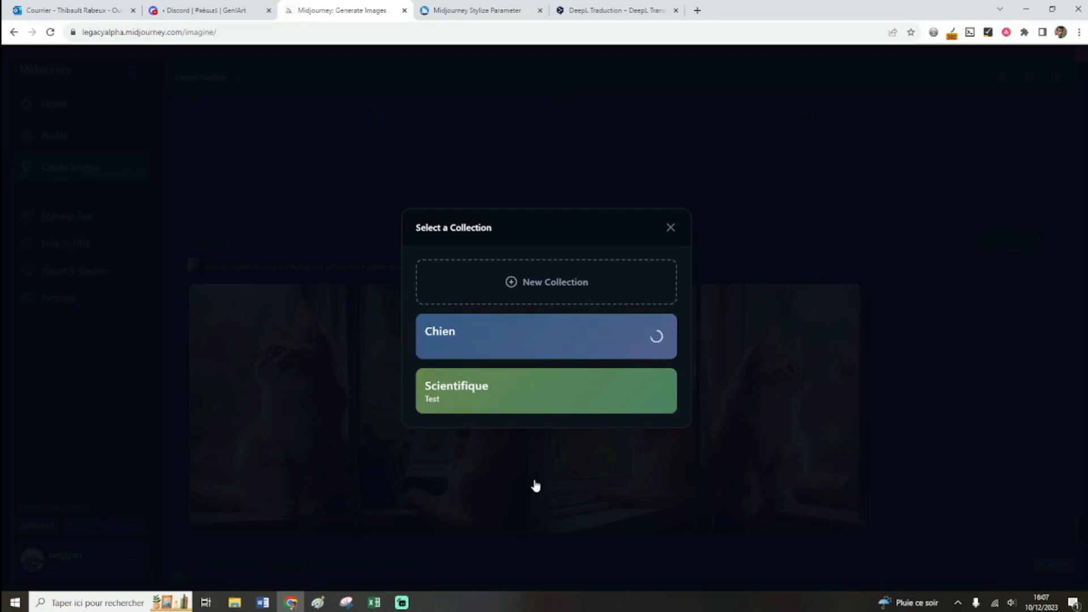
click(672, 229)
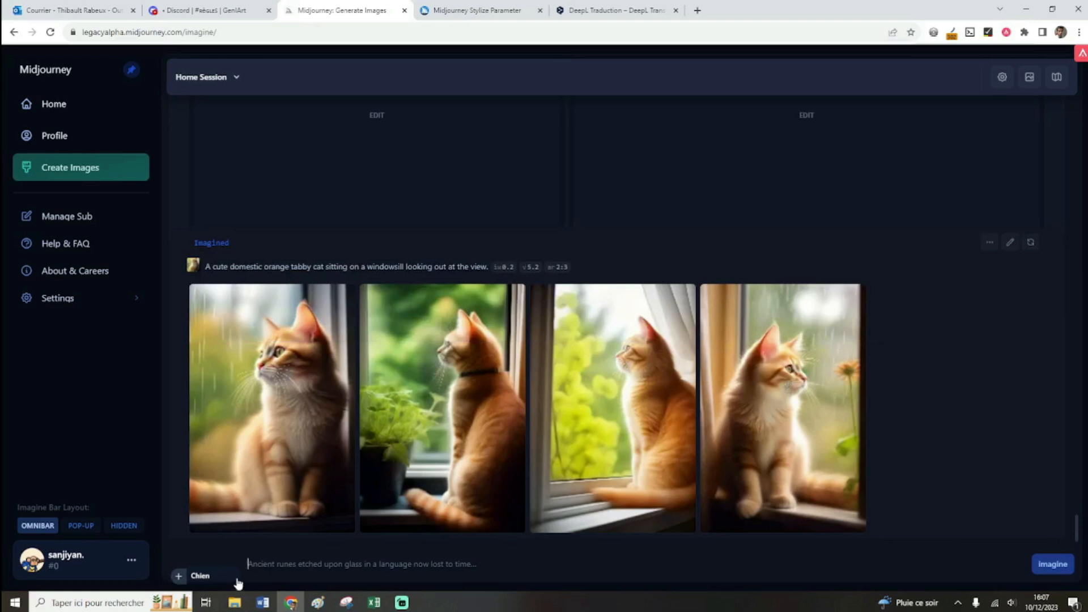
click(224, 577)
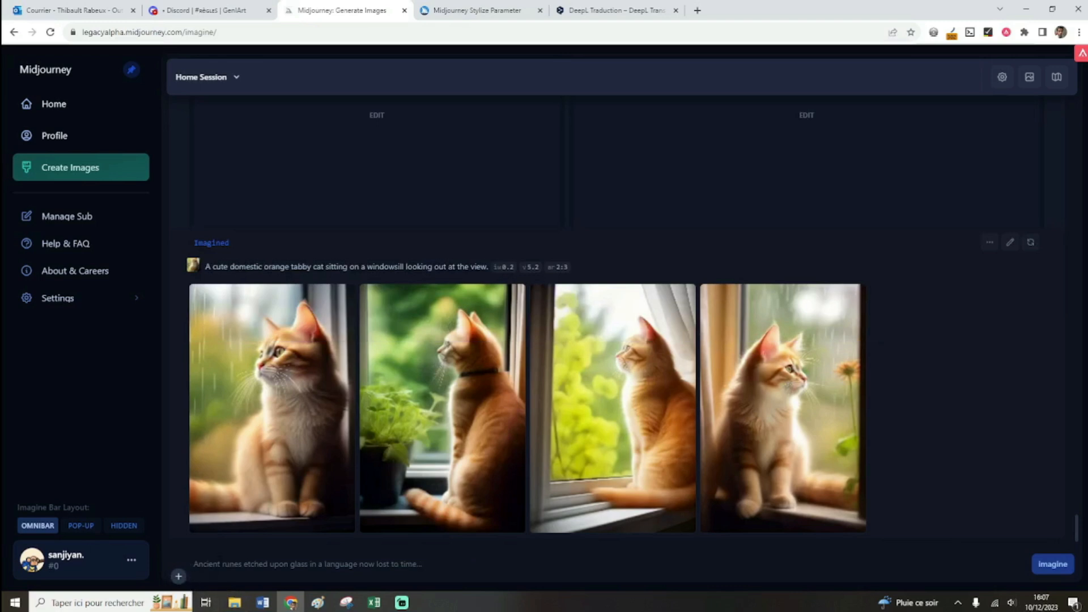
Fill the prompt with a suggestion using Shuffle Prompt, and clear the prompt text
click(178, 576)
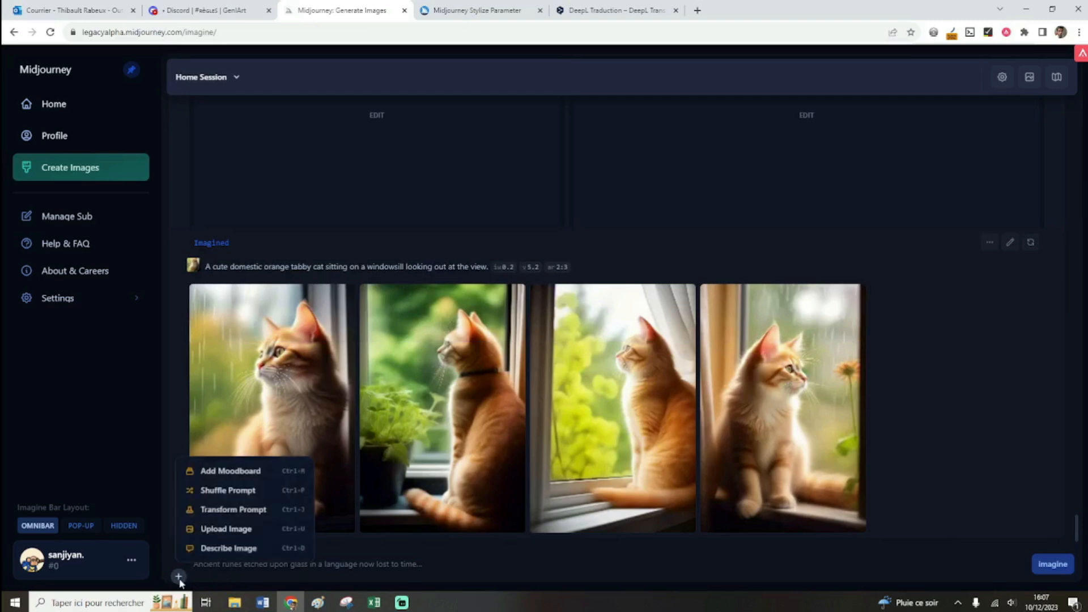
click(246, 492)
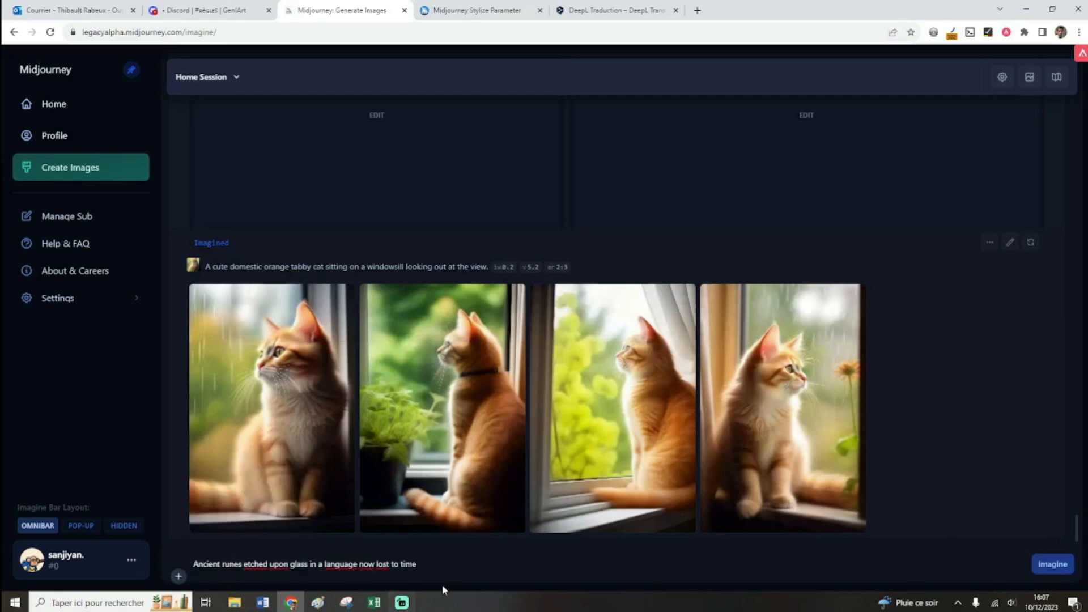
drag(439, 565, 179, 573)
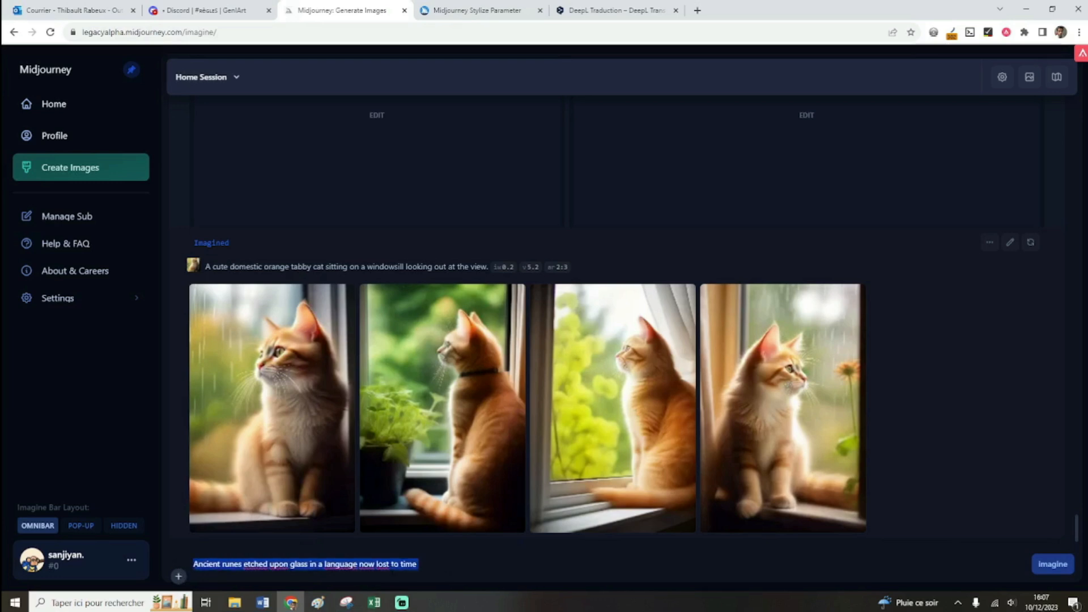
key(BackSpace)
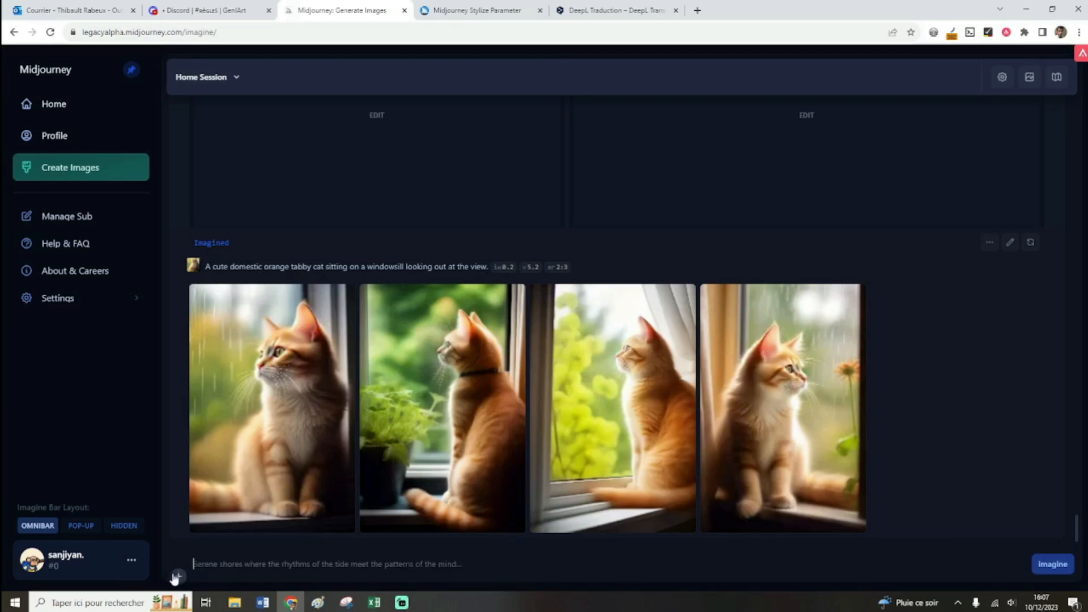
Transform the prompt with "un chien en train de courir dans un parc, il fait beau", and clear the generated text
click(178, 576)
click(252, 512)
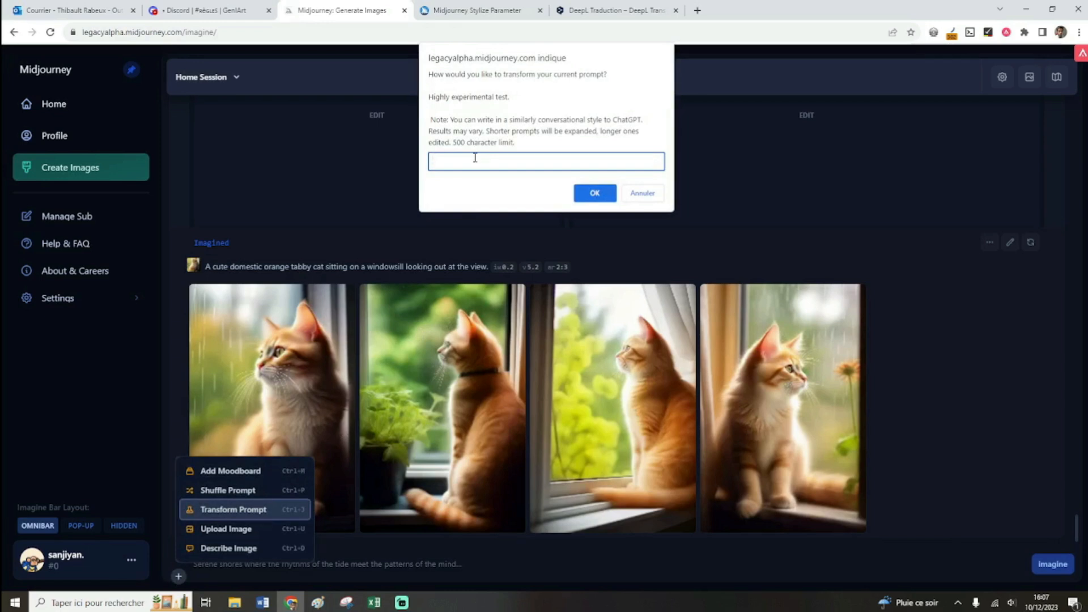
text(un chien en train de courir dans un parc, il fait beau)
click(593, 193)
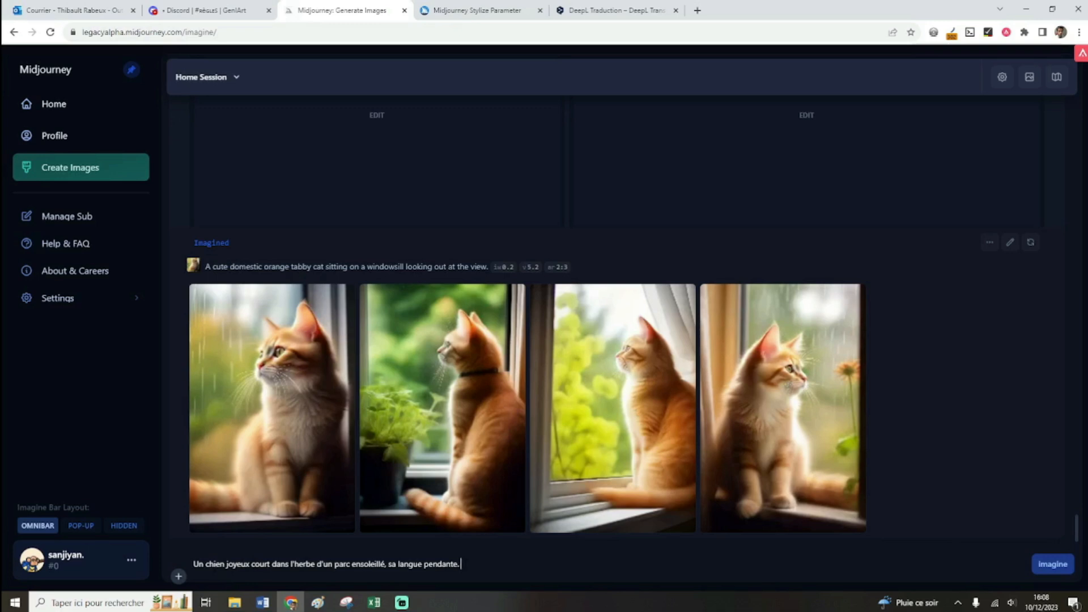
drag(474, 565, 193, 565)
key(BackSpace)
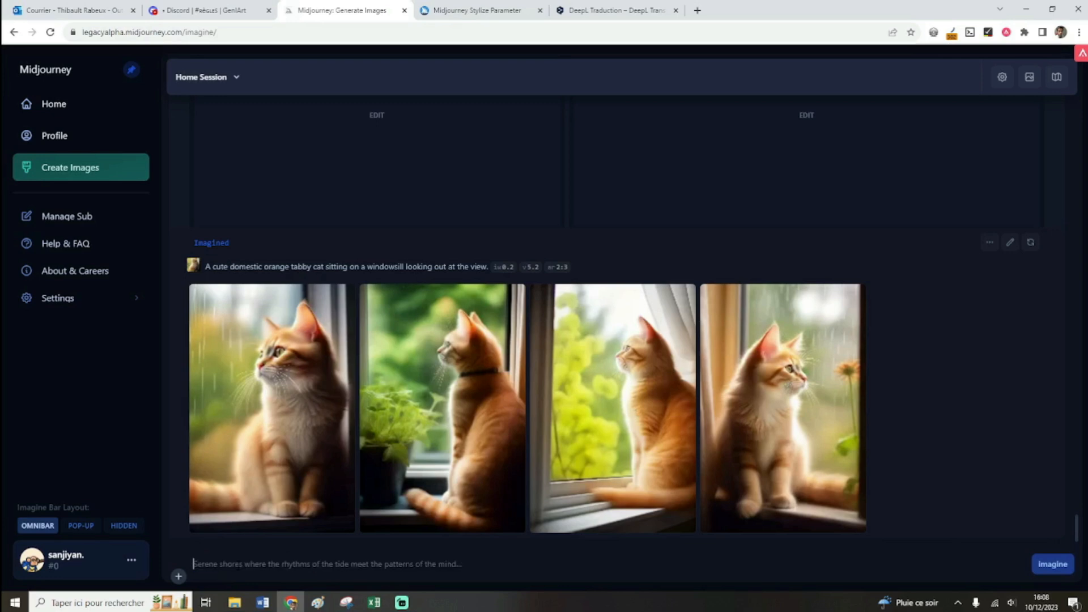
Upload an image from the computer as a prompt reference, and remove it from the prompt
click(179, 576)
click(212, 528)
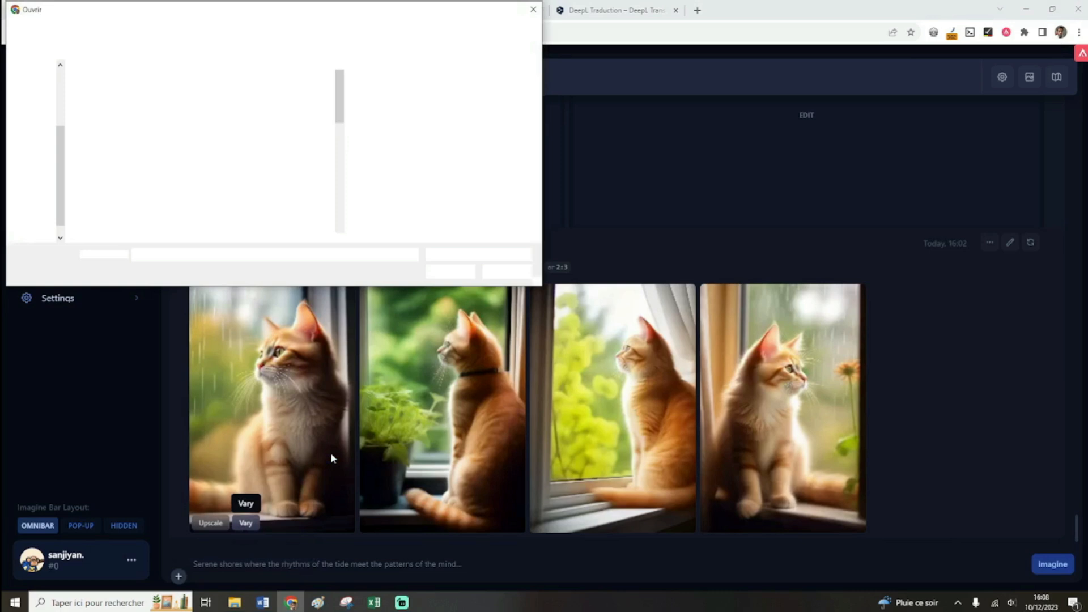
click(299, 161)
click(450, 270)
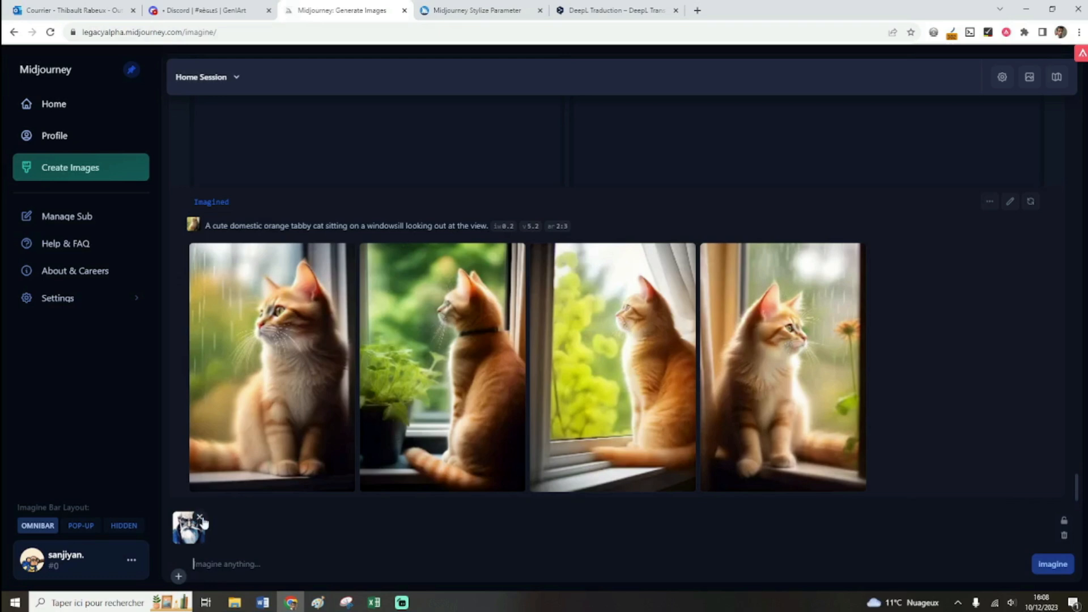
click(200, 518)
Check the Describe Image option and look over the earlier results in the session
click(178, 576)
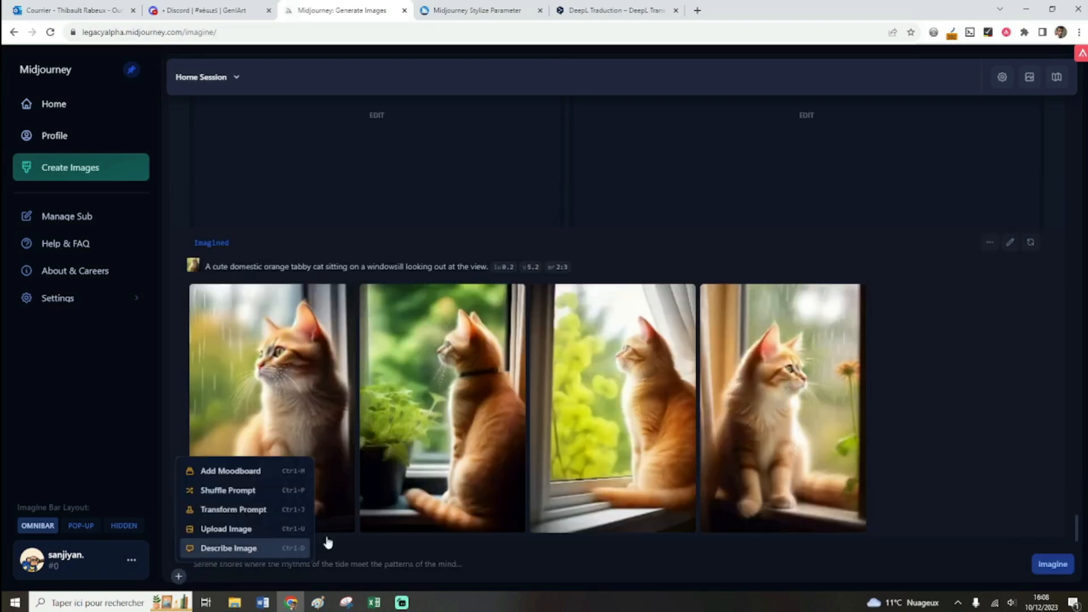
scroll(521, 365, up, 10)
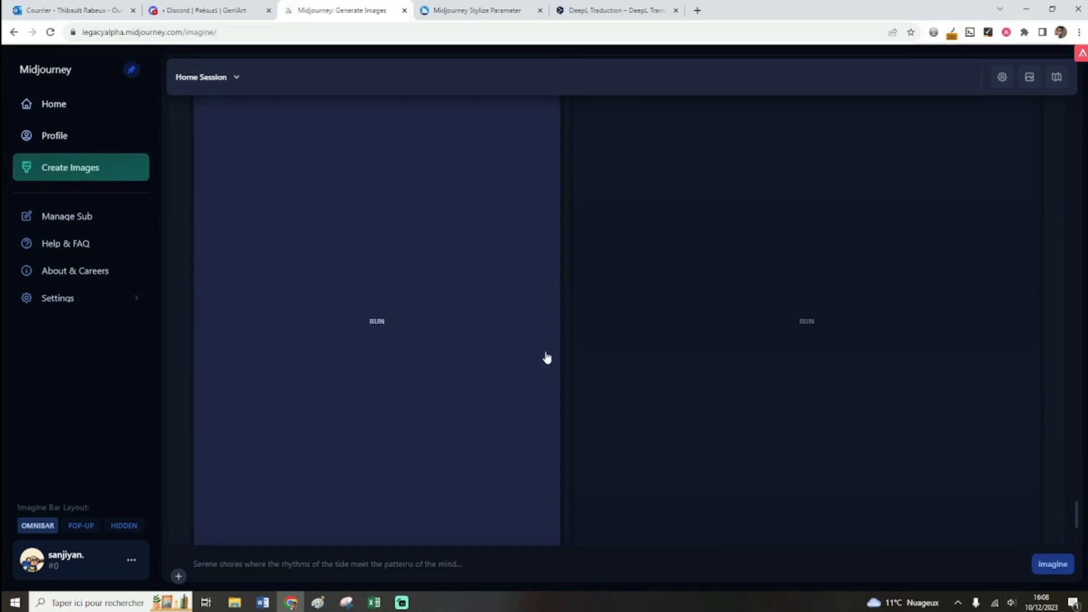
scroll(575, 381, down, 5)
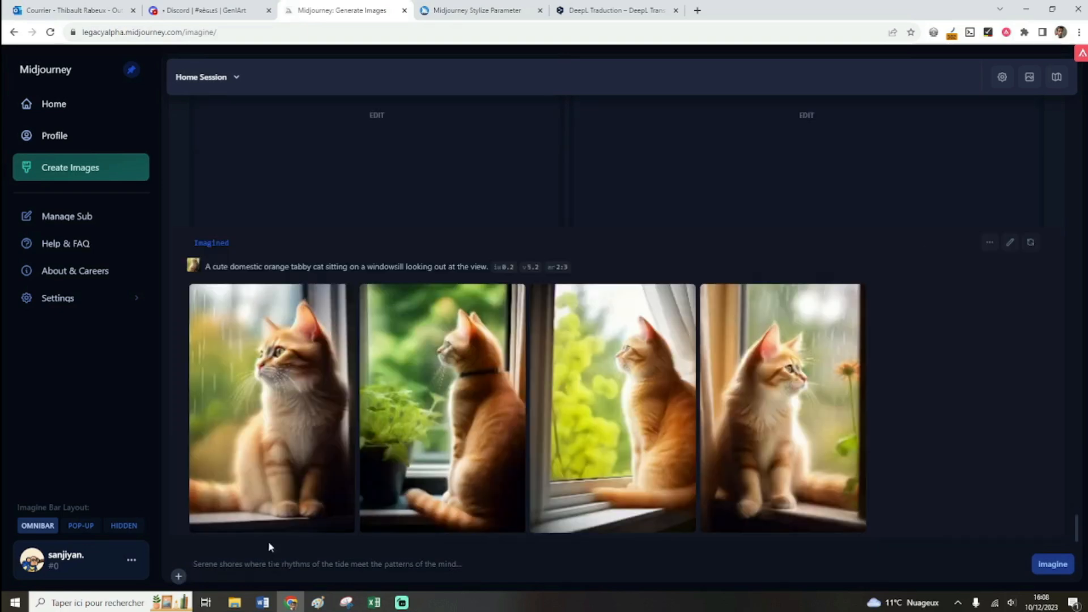
Open the profile page and display its collections
click(77, 138)
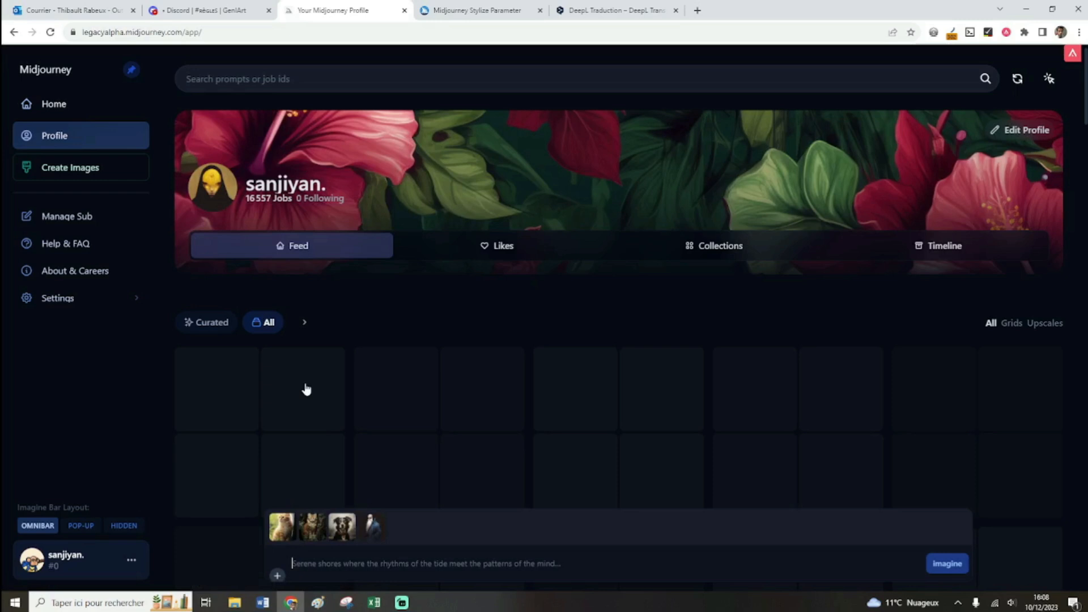
click(694, 249)
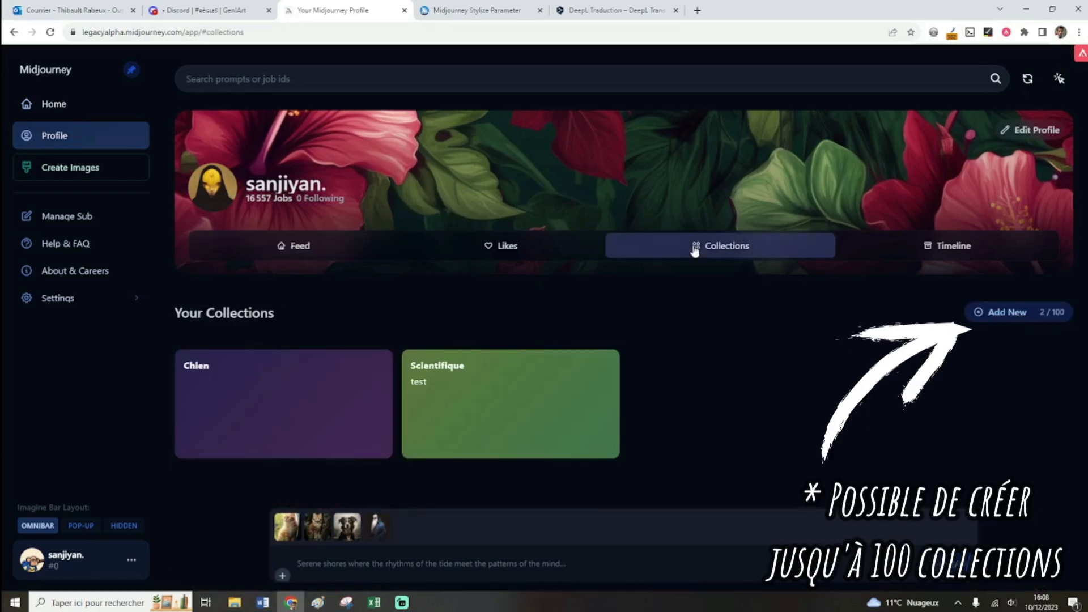
Open the Chien collection and look over its contents
click(294, 415)
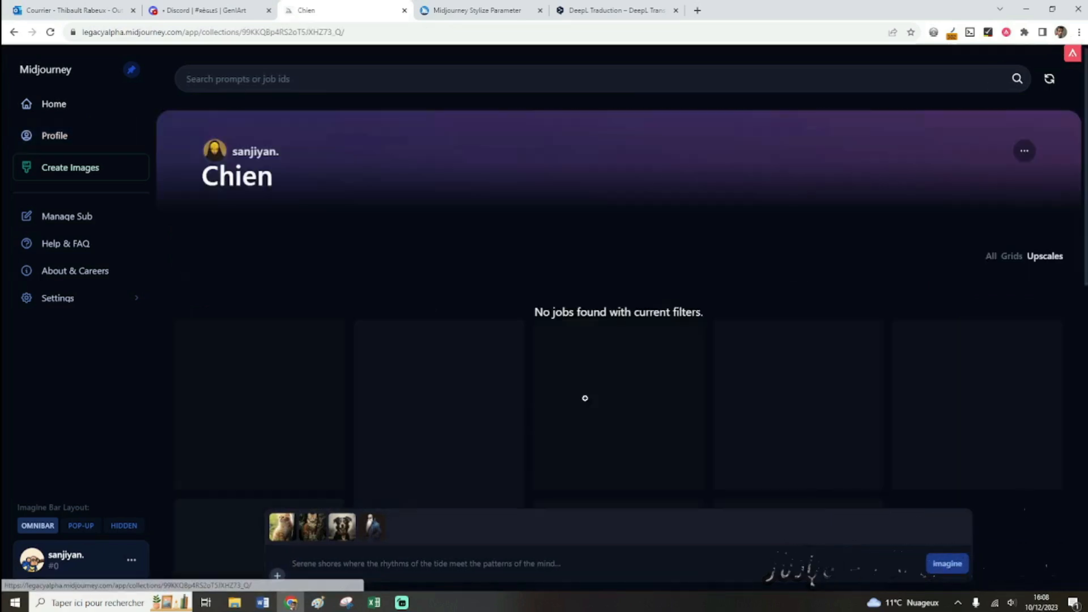
scroll(755, 326, down, 1)
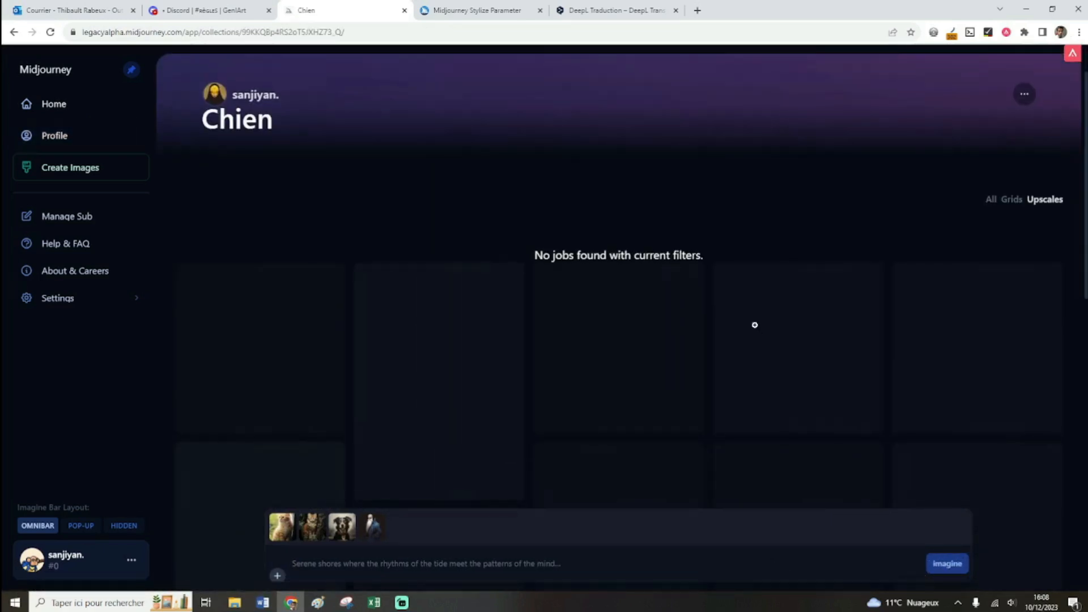
scroll(754, 325, up, 1)
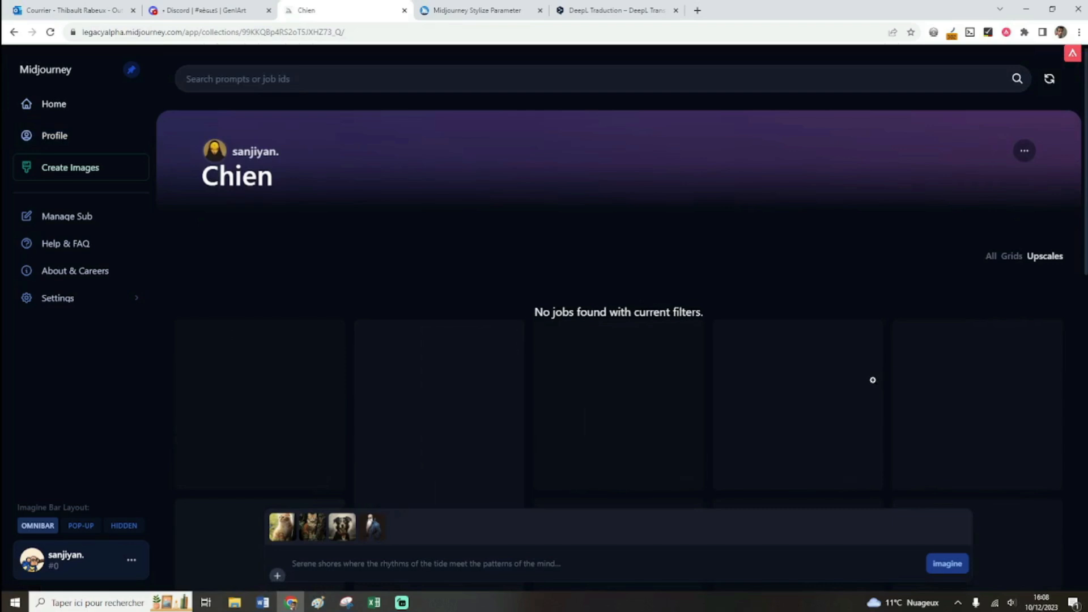
scroll(872, 379, down, 1)
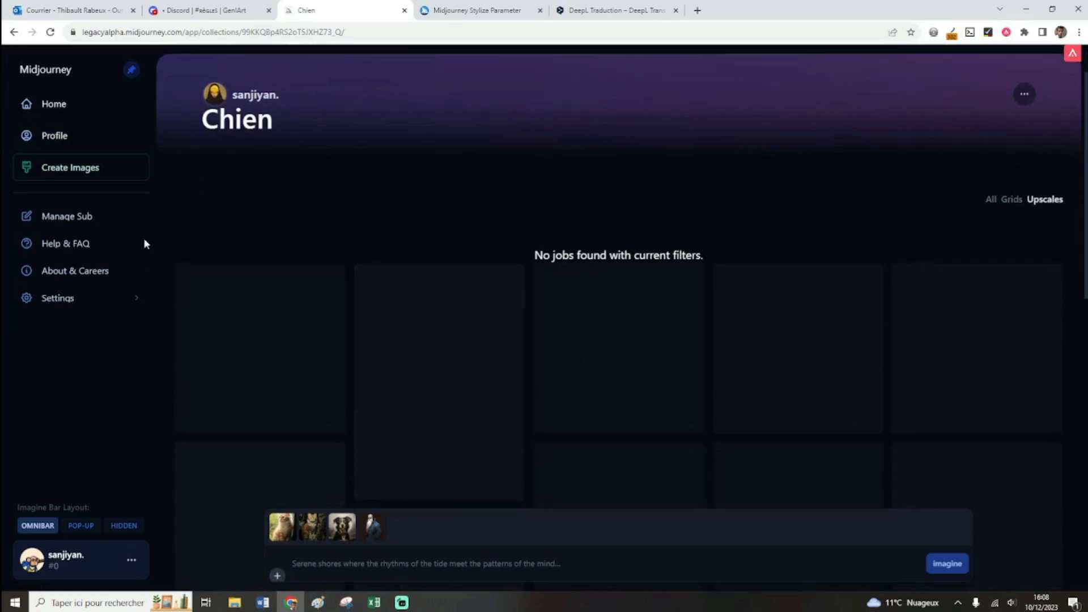
Return to image creation and add the upscaled orange tabby cat to the Chien collection
click(78, 174)
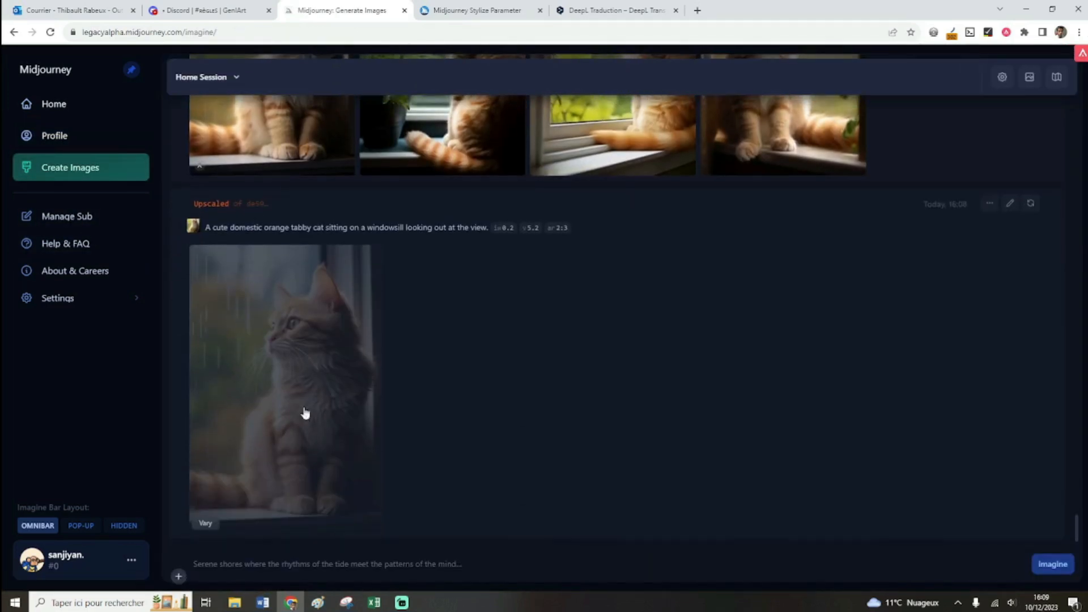
click(989, 204)
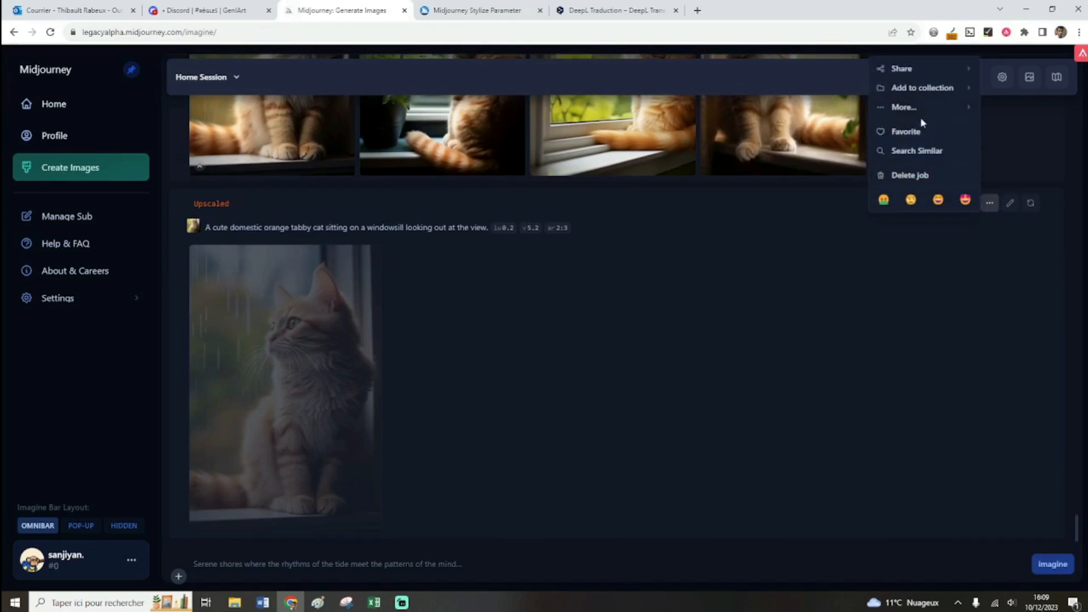
click(923, 91)
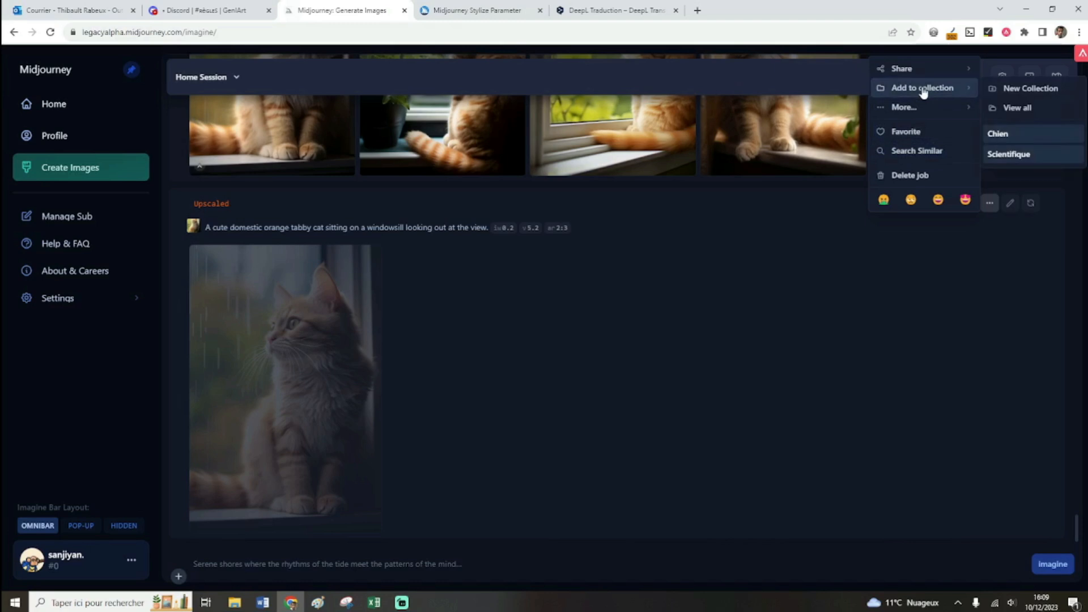
click(998, 134)
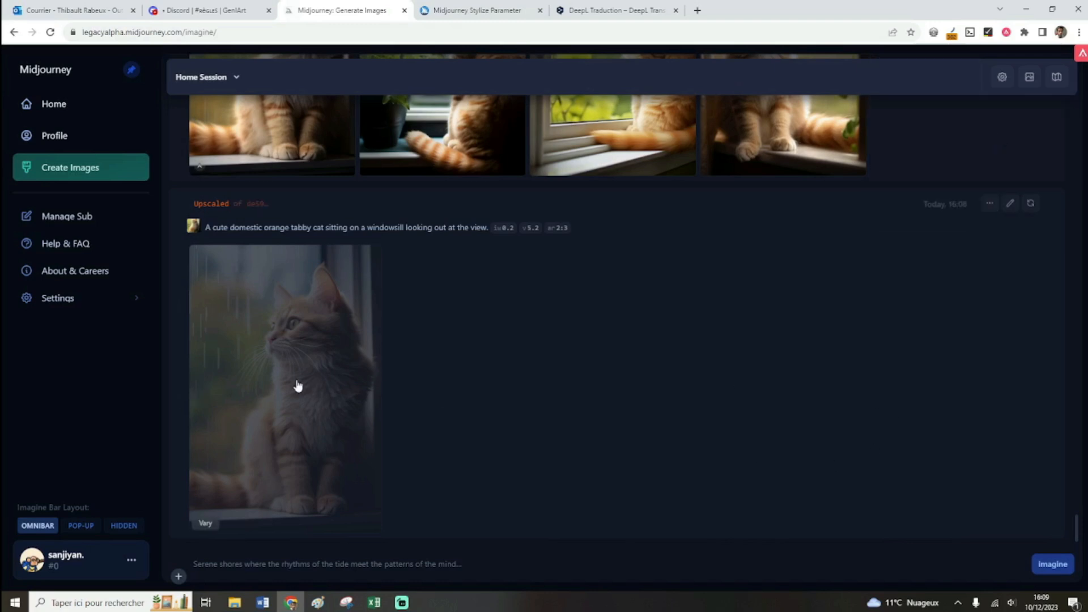
Load the upscaled cat's prompt for editing, and clear its text and reference image
click(1010, 203)
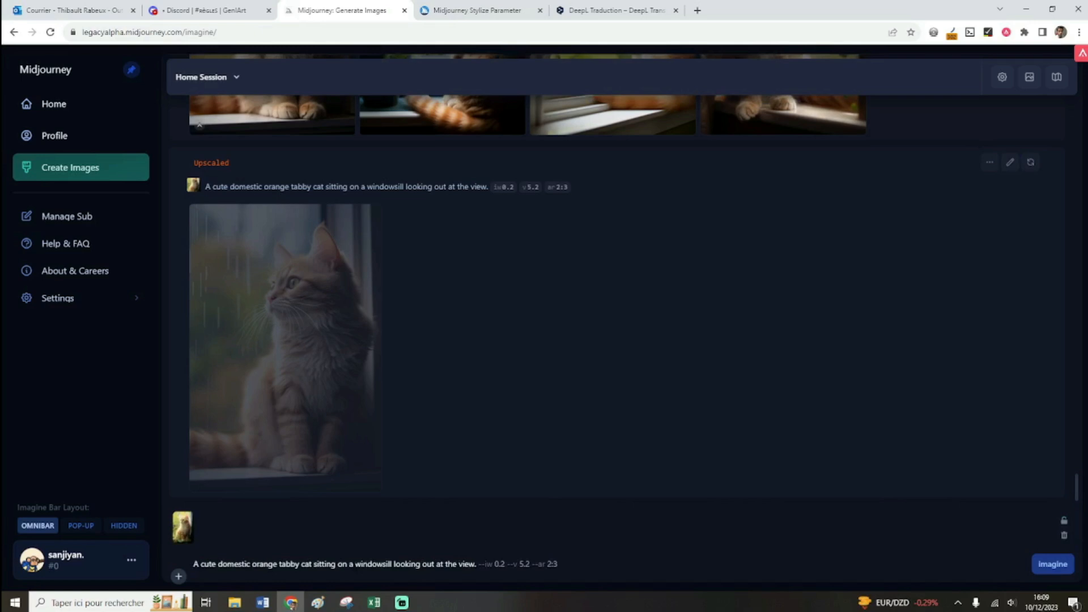
triple_click(354, 564)
key(BackSpace)
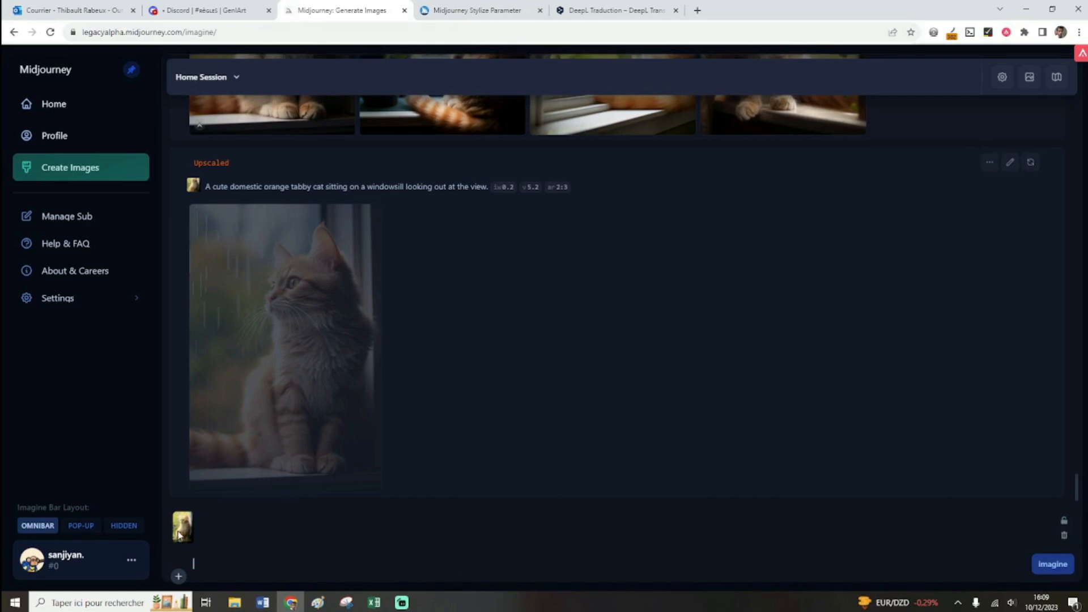
click(189, 517)
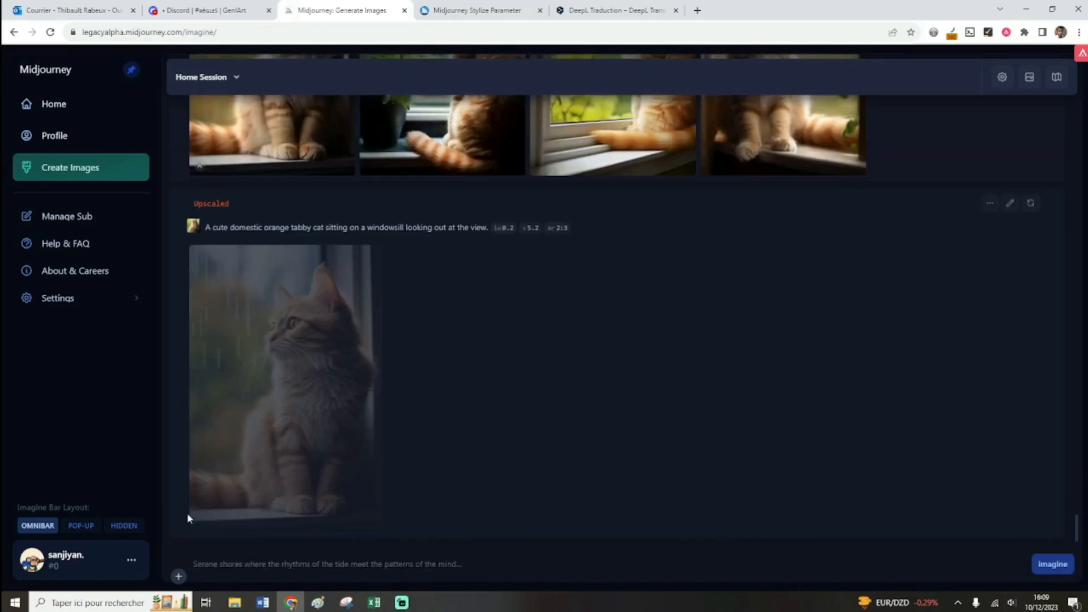
Rerun the upscaled orange tabby cat job to generate a new set of images from its prompt
click(1032, 204)
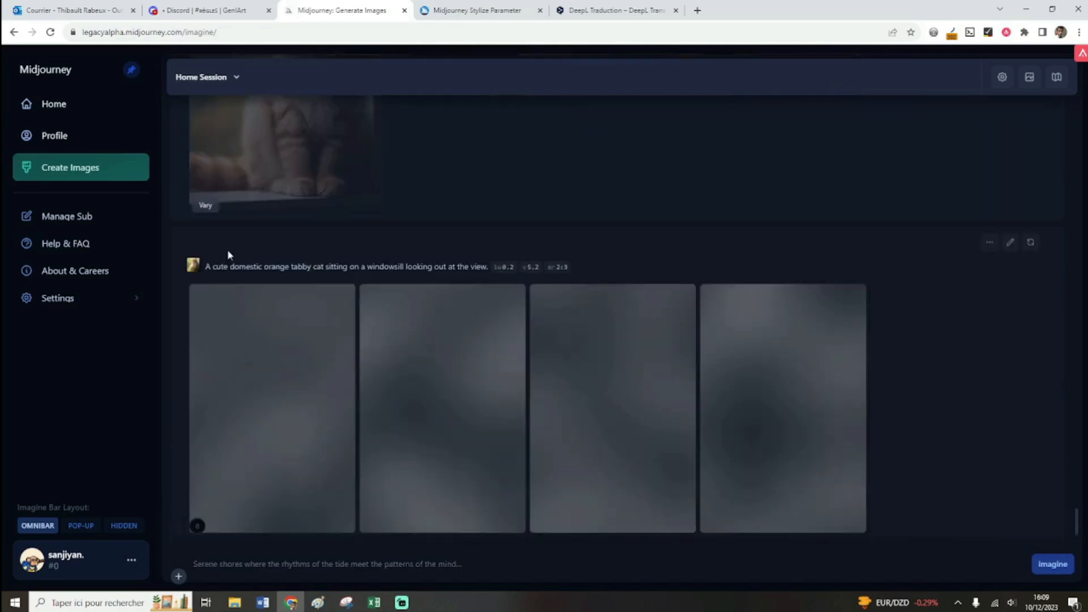
drag(205, 266, 471, 266)
click(471, 267)
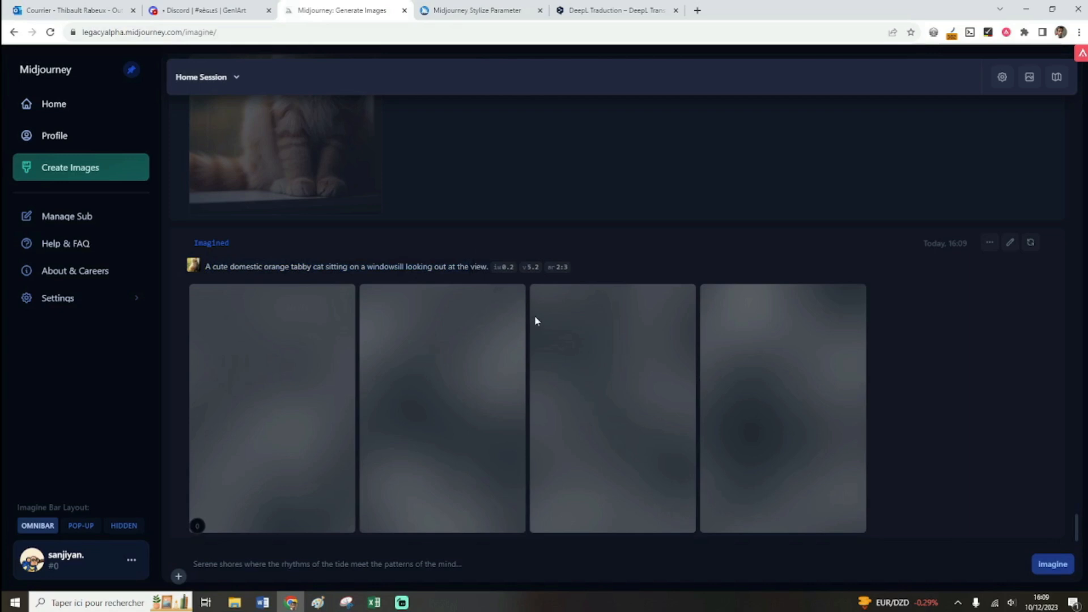
Search for images similar to the upscaled orange tabby cat and browse the matches
scroll(428, 355, up, 5)
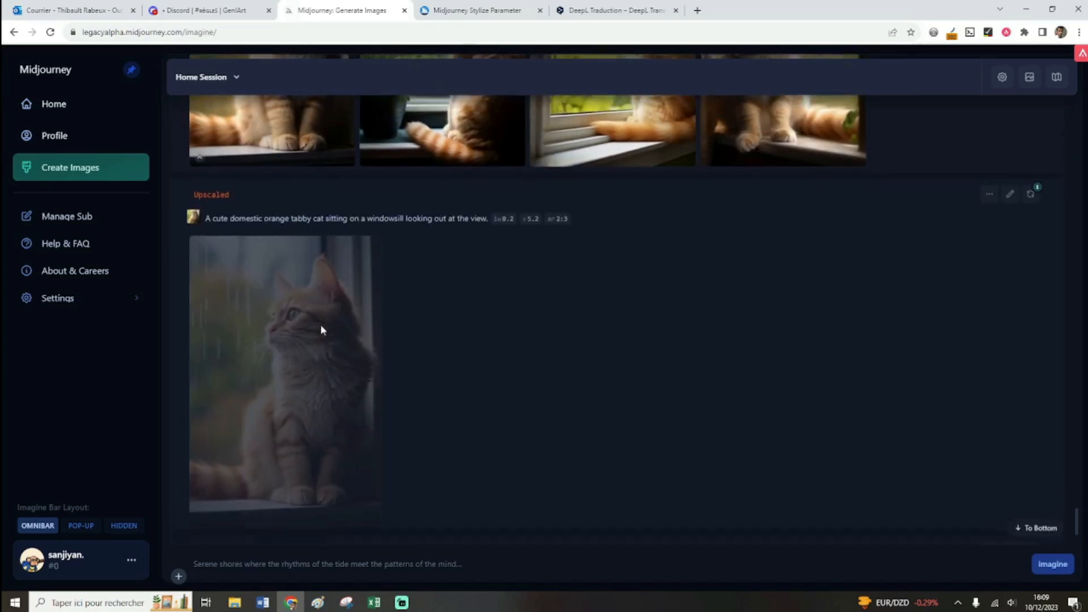
scroll(310, 370, up, 1)
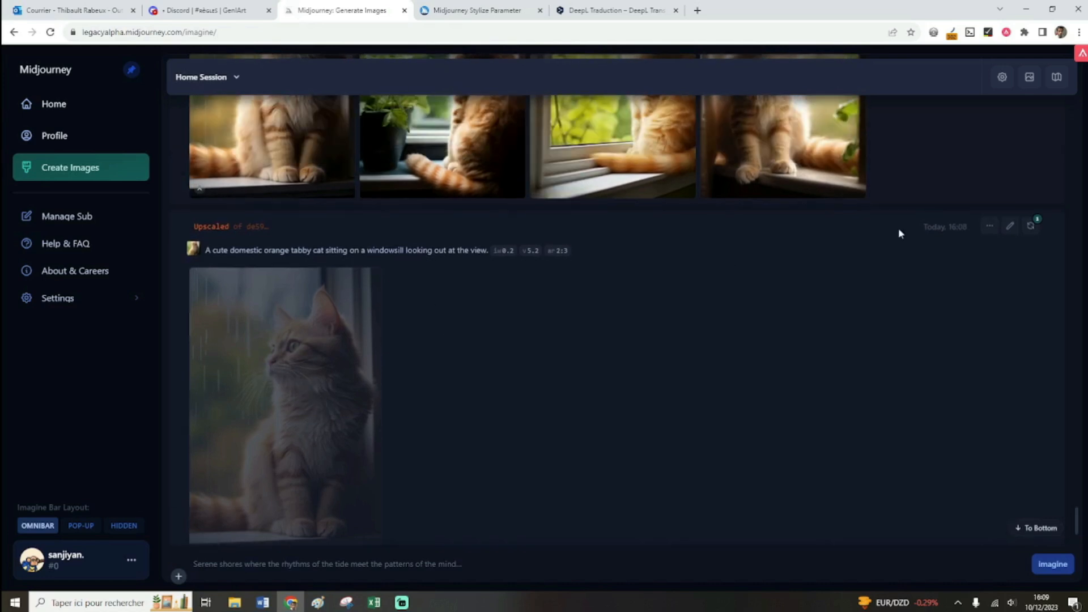
click(989, 226)
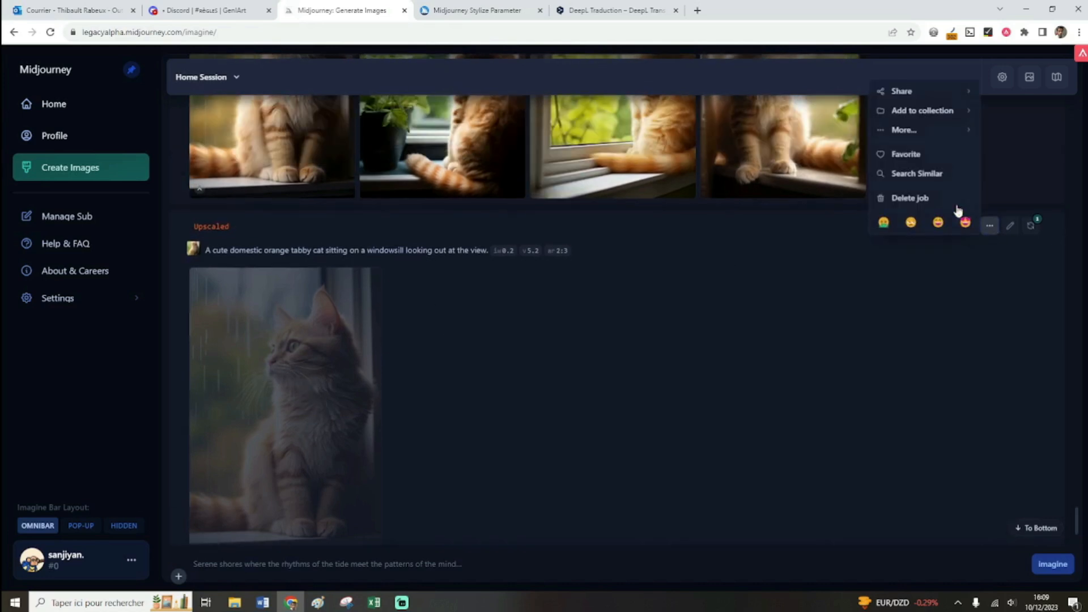
click(931, 175)
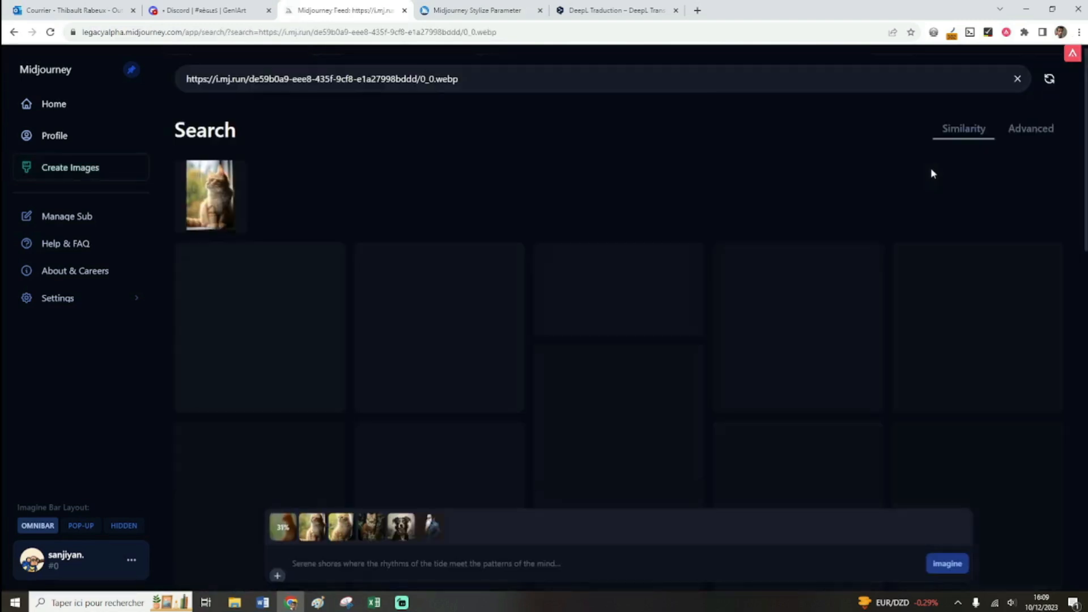
scroll(928, 171, down, 4)
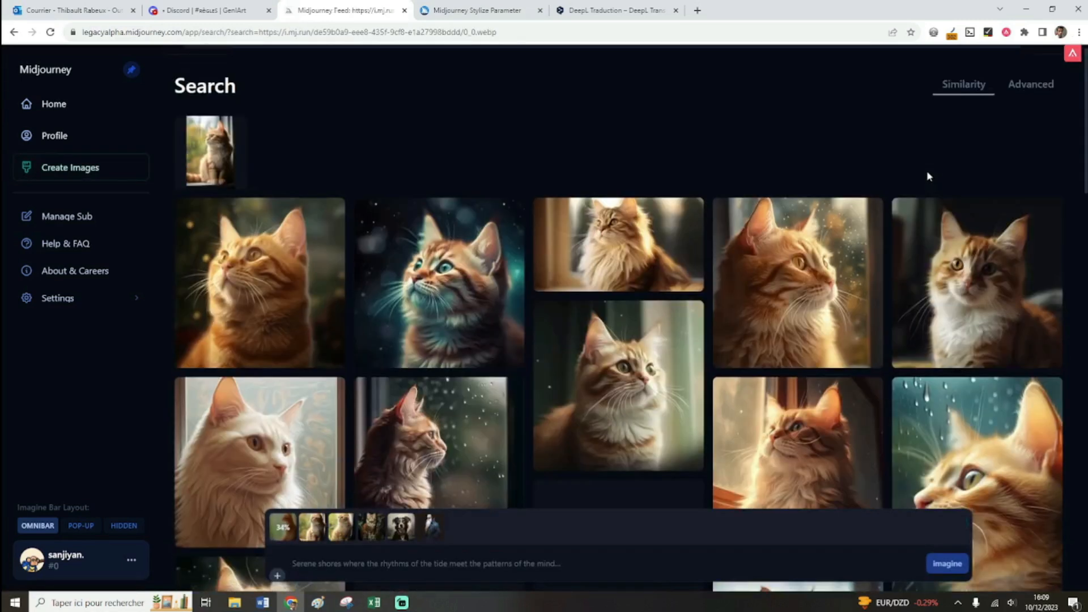
scroll(897, 252, up, 3)
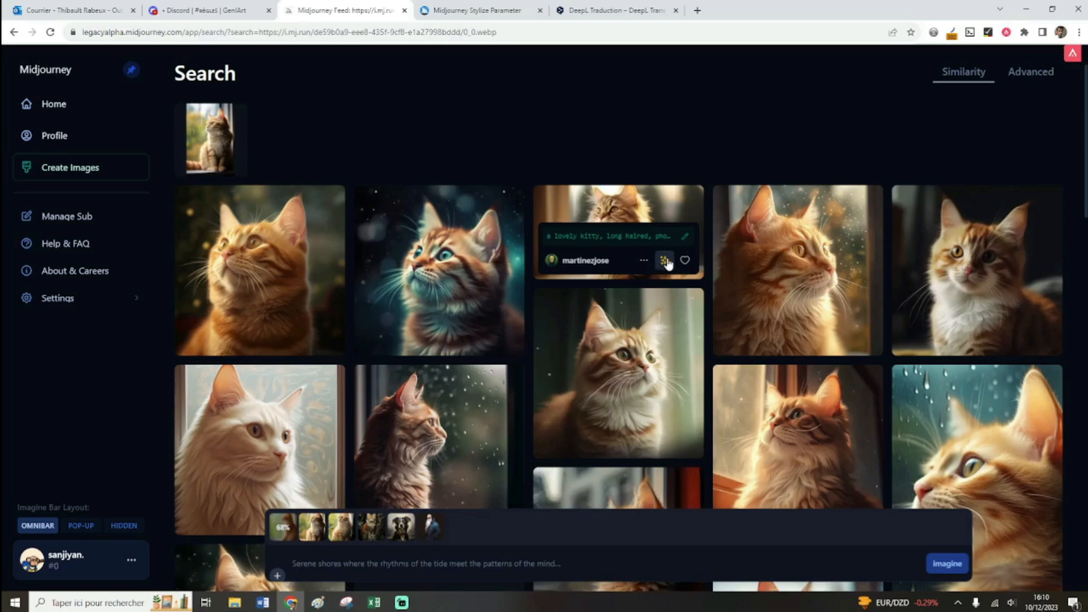
Add the long-haired kitty and the cat beside the rainy window from the similar images as prompt references
click(665, 261)
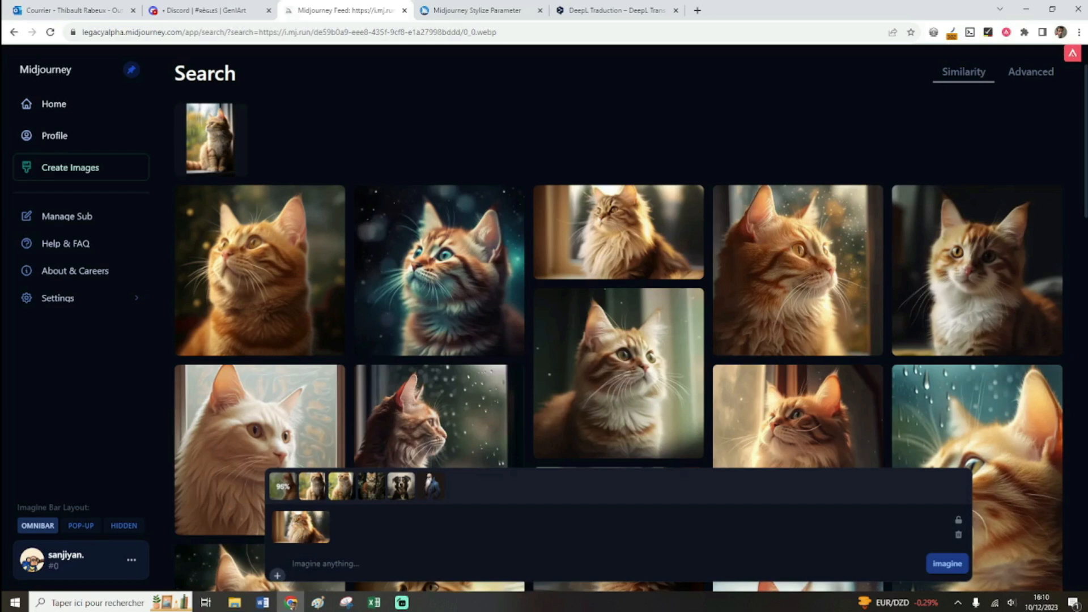
scroll(649, 307, down, 10)
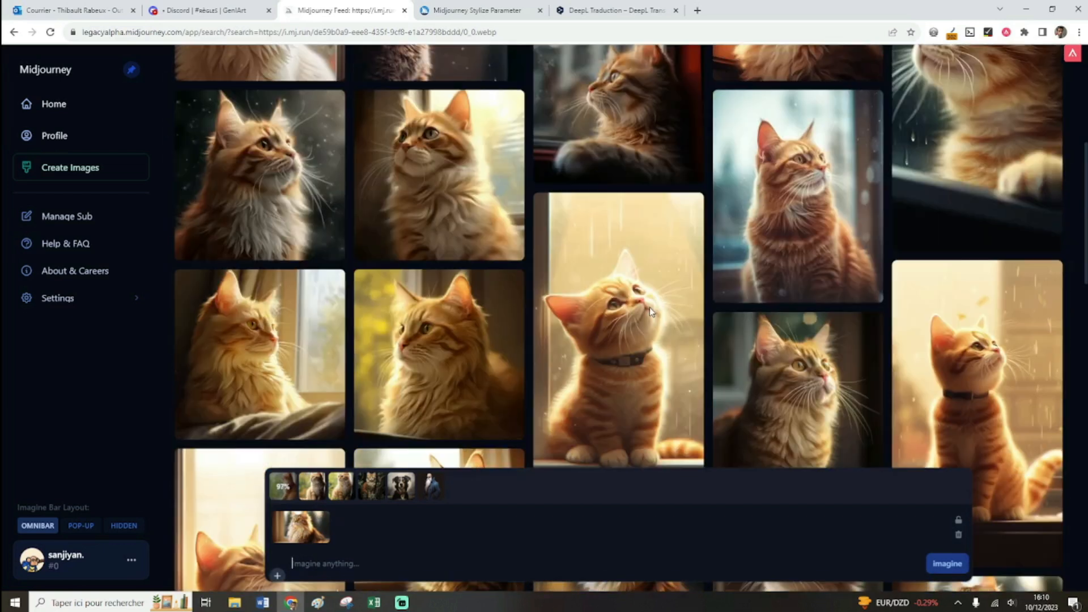
scroll(481, 329, down, 10)
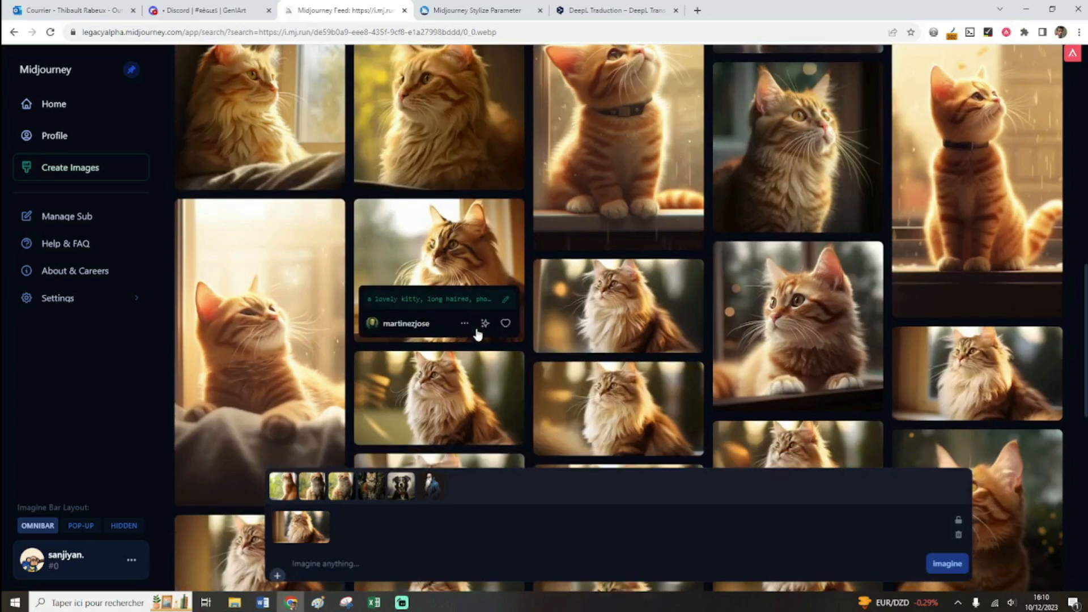
scroll(613, 348, down, 5)
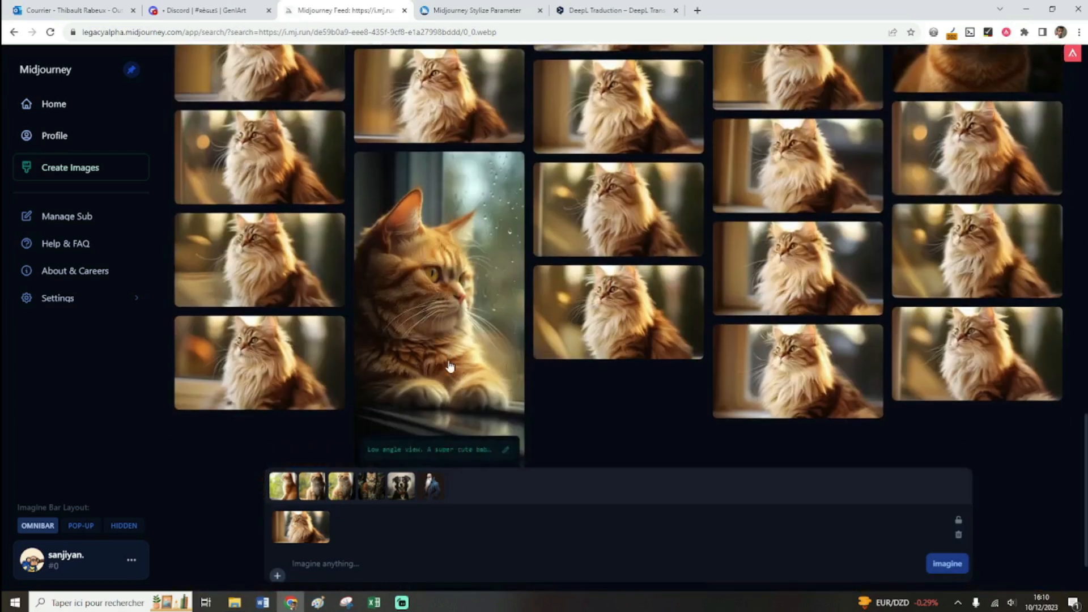
drag(482, 422, 337, 533)
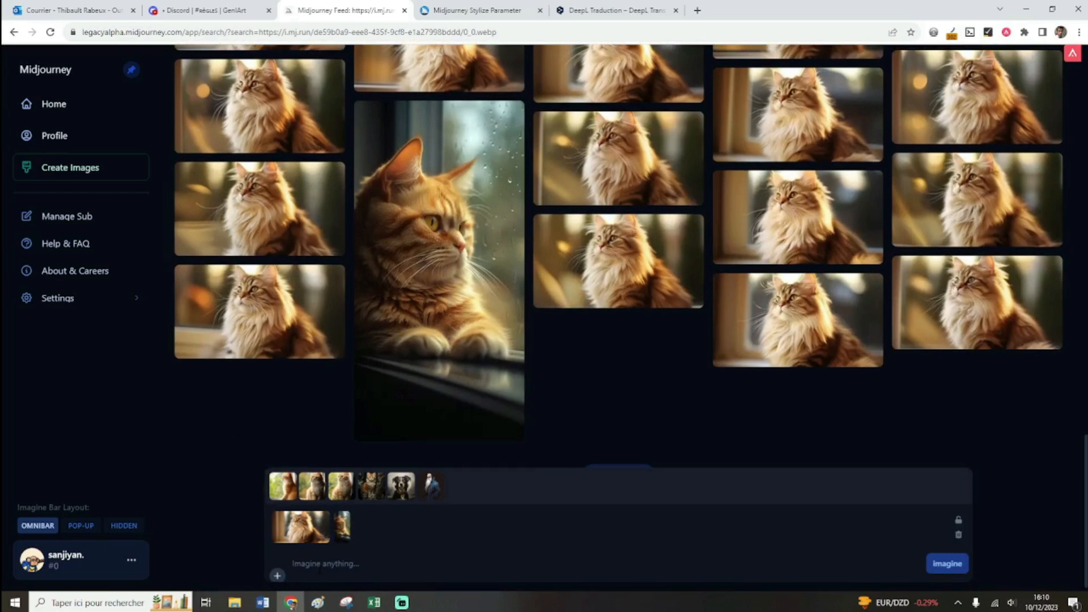
Return to image creation and clear the two cat reference images from the prompt
click(74, 168)
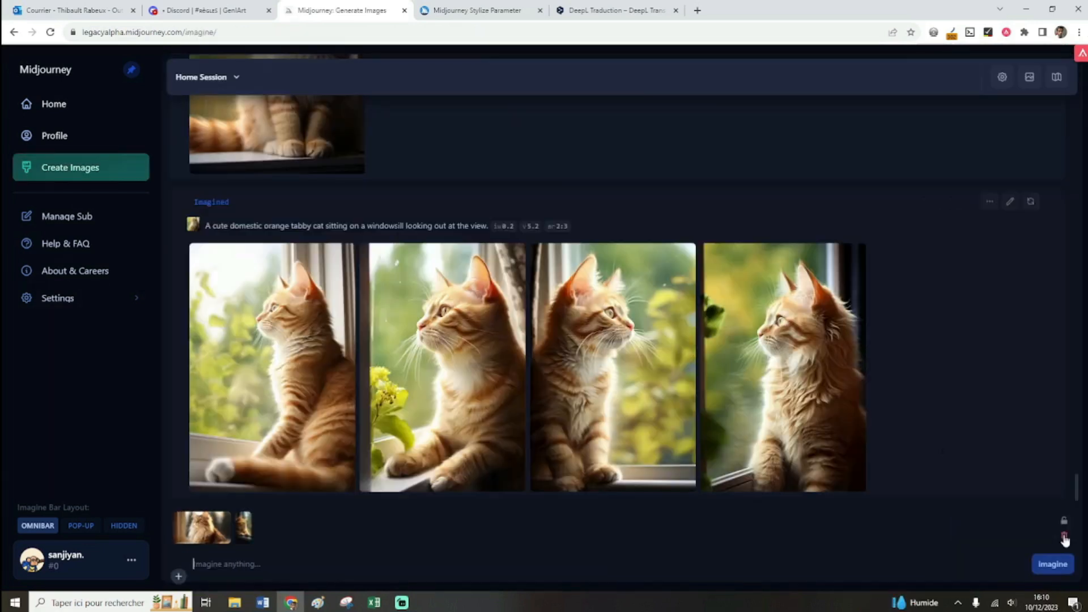
click(1065, 523)
mouse_move(246, 519)
click(246, 518)
click(1064, 537)
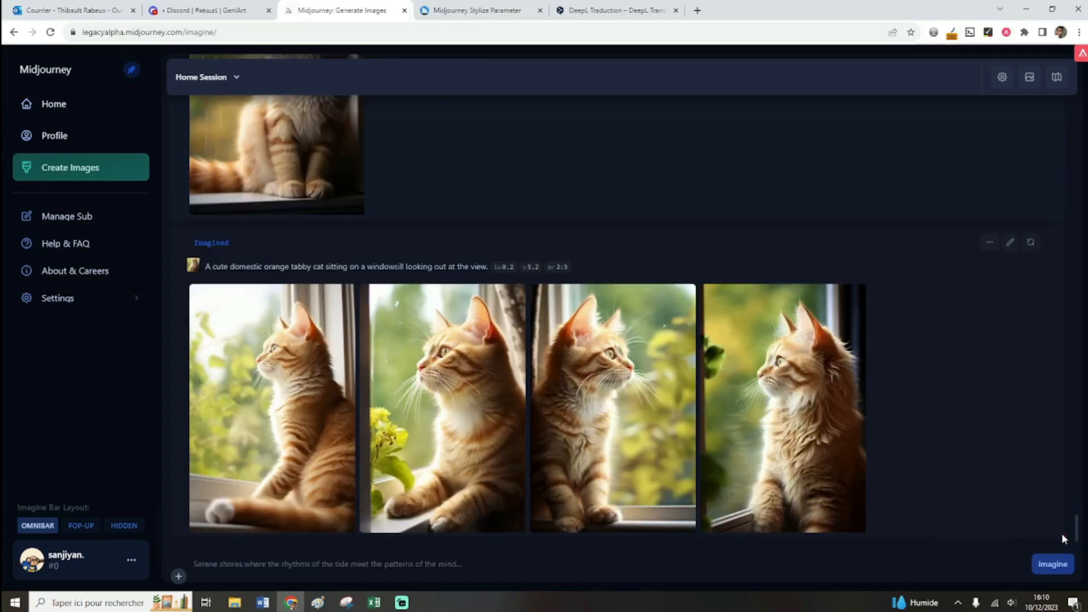
Display the image uploads and look through the uploaded pictures and the earlier results in the session
click(490, 559)
click(1029, 76)
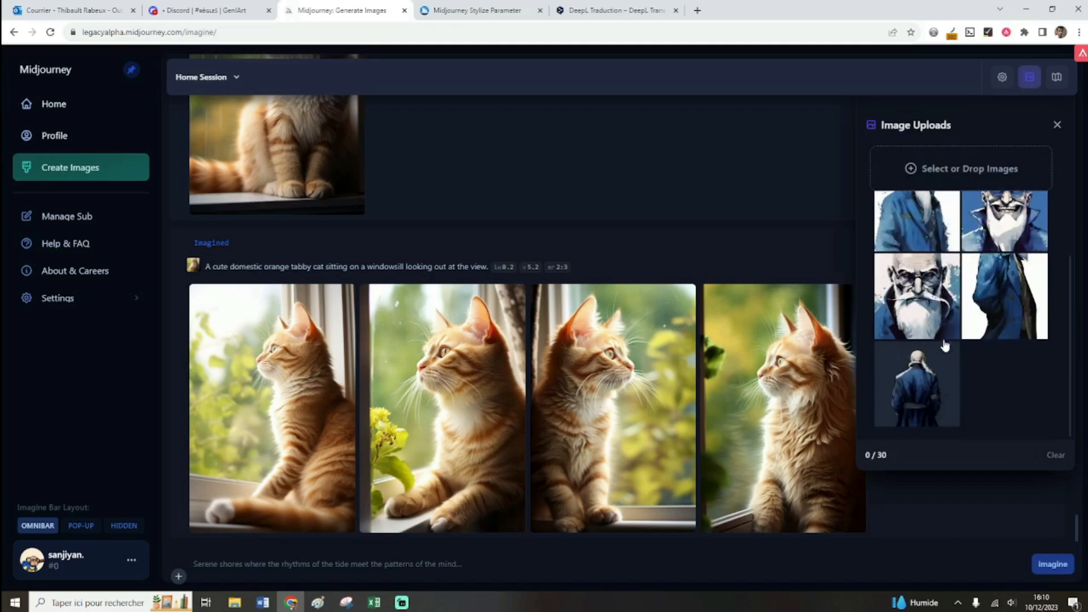
mouse_move(944, 342)
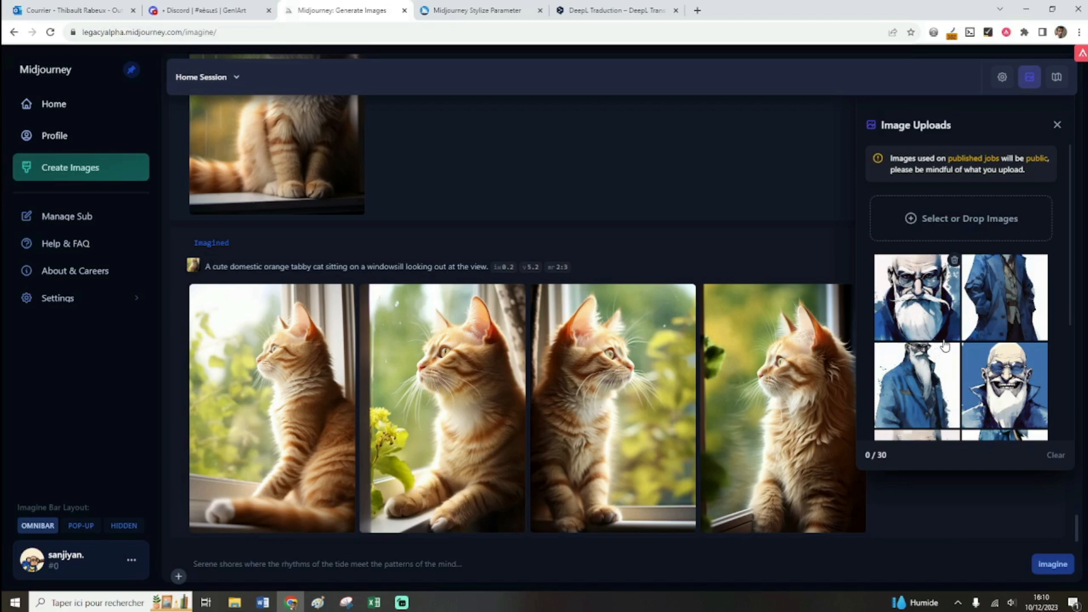
scroll(528, 392, up, 10)
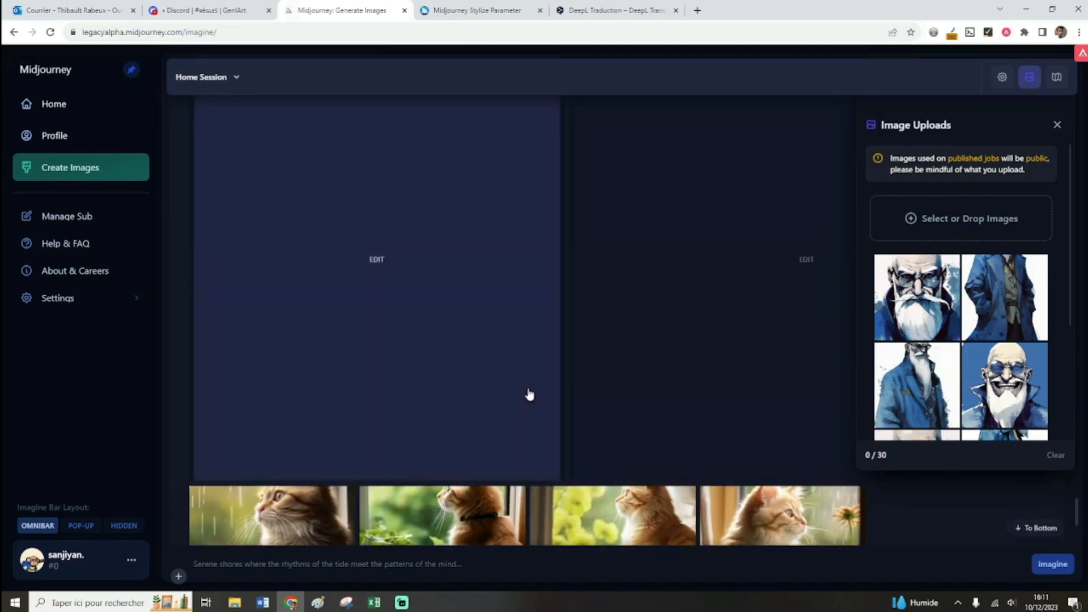
scroll(528, 391, down, 6)
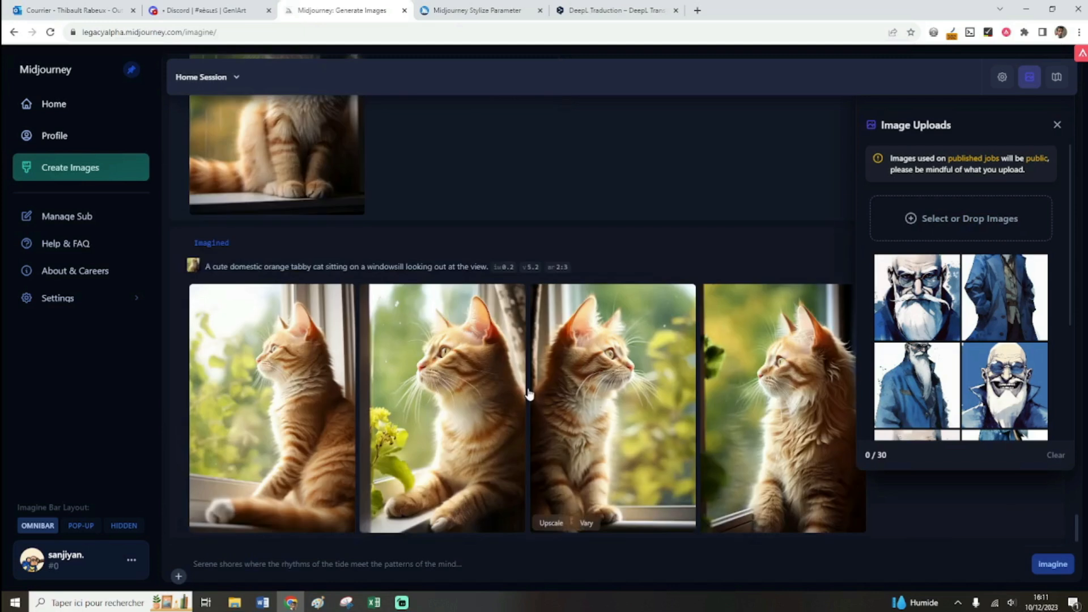